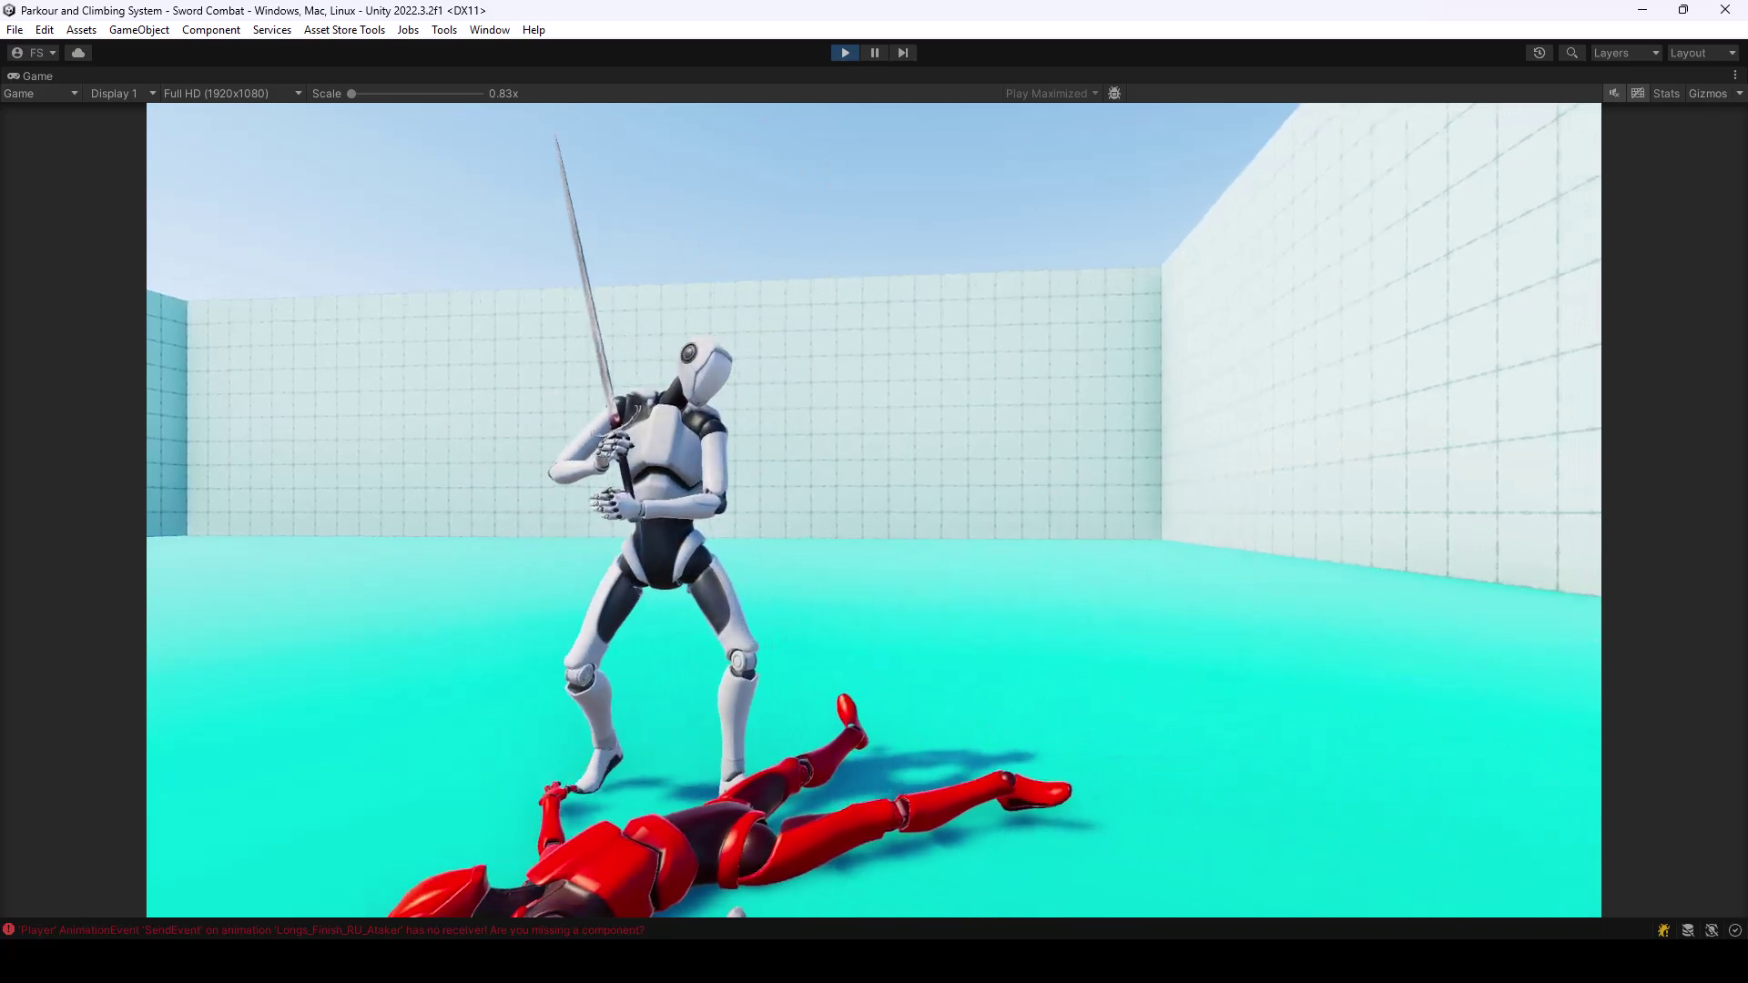
Stop the finisher playtest and return to editing the Finisher attack data.
key("ctrl+p")
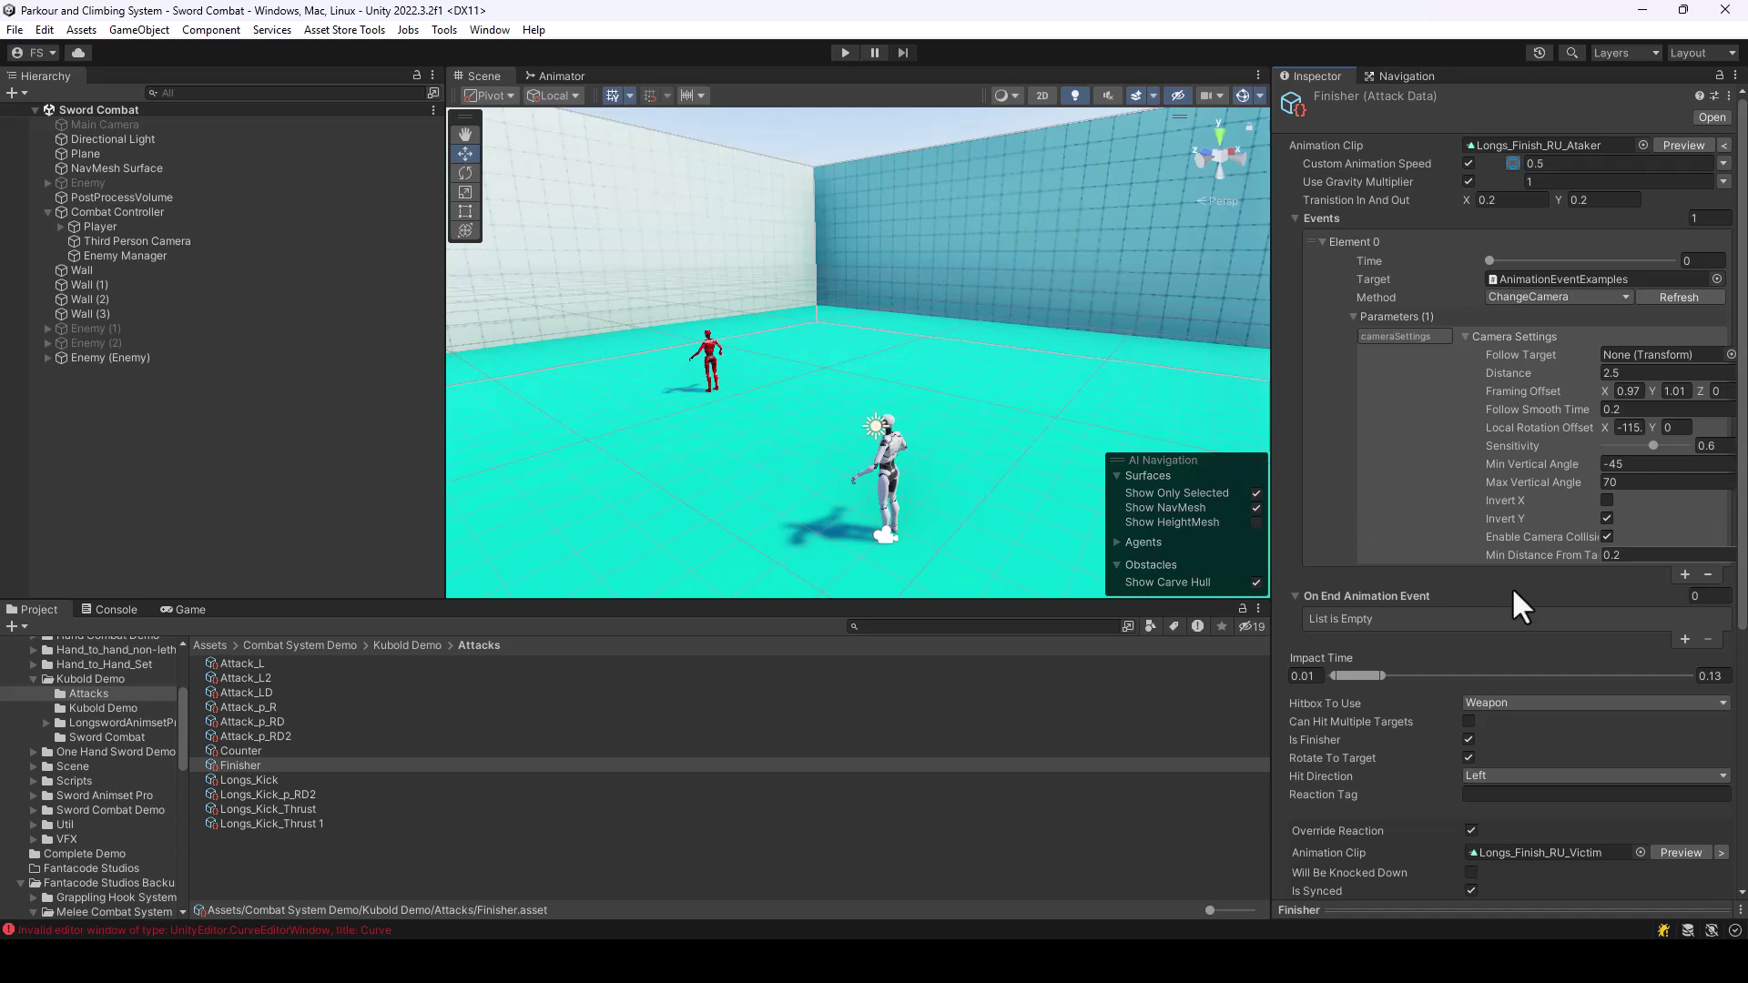
Switch the Finisher event method to PlayInSlowMotion, then bring up the Attack_LD attack data.
left_click(1605, 296)
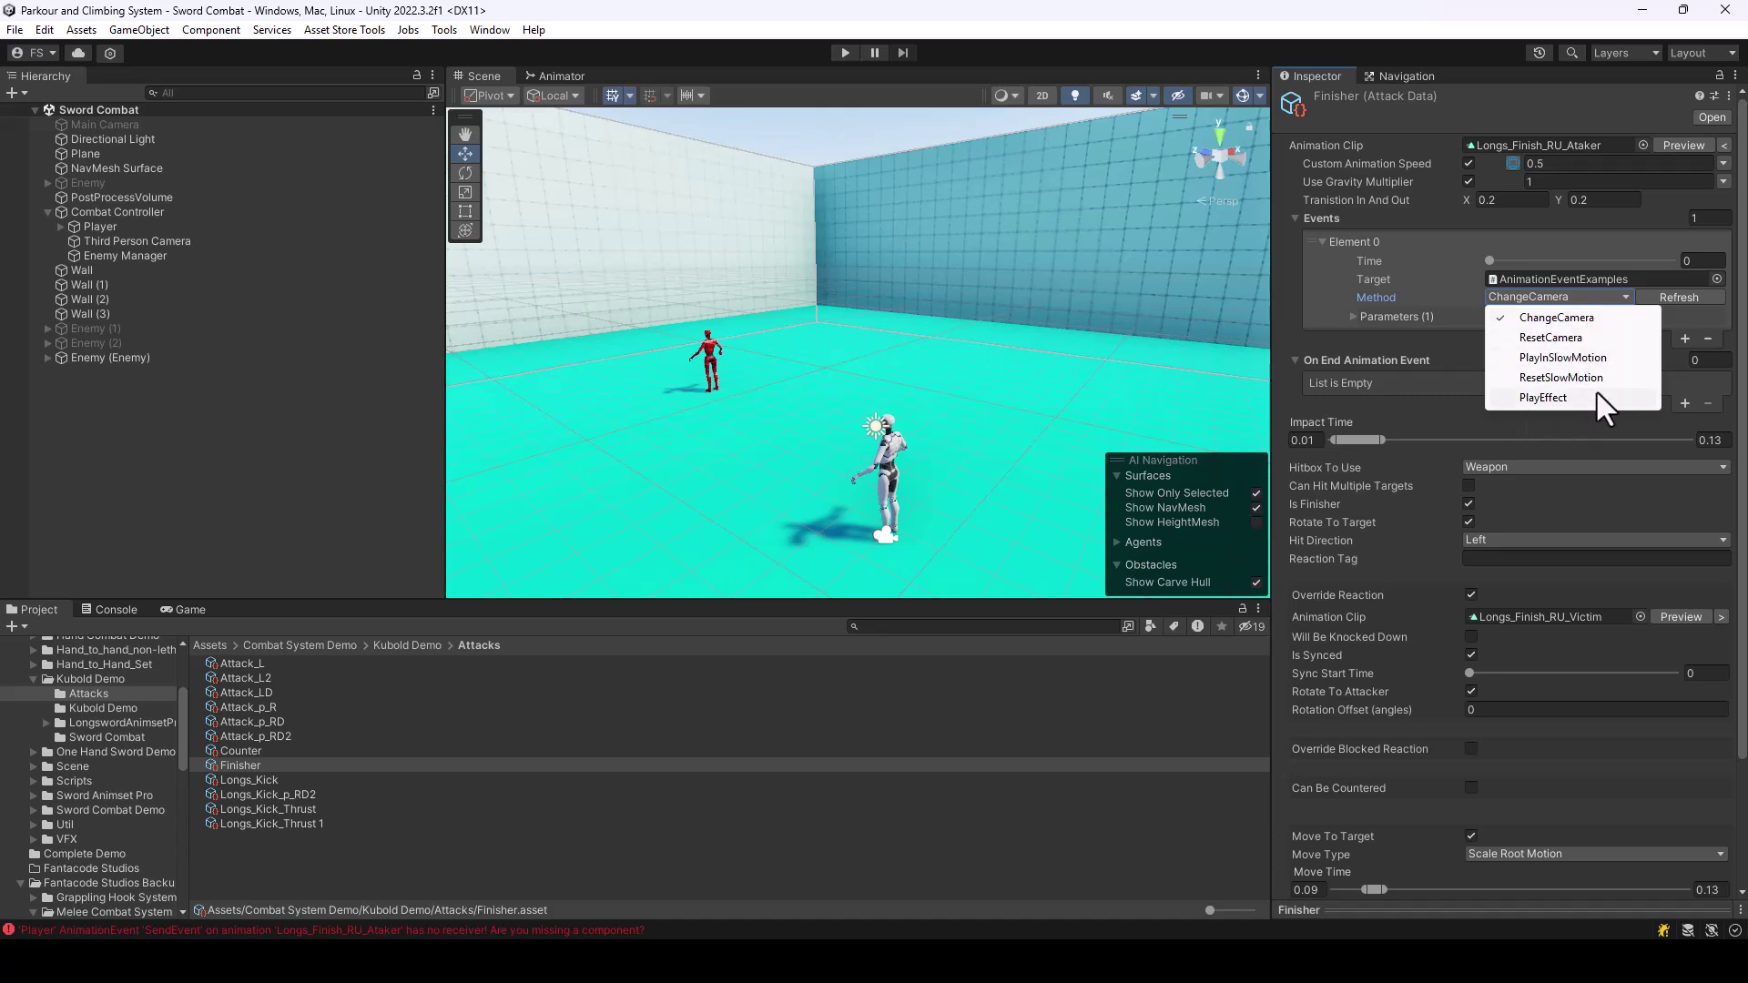
left_click(1564, 358)
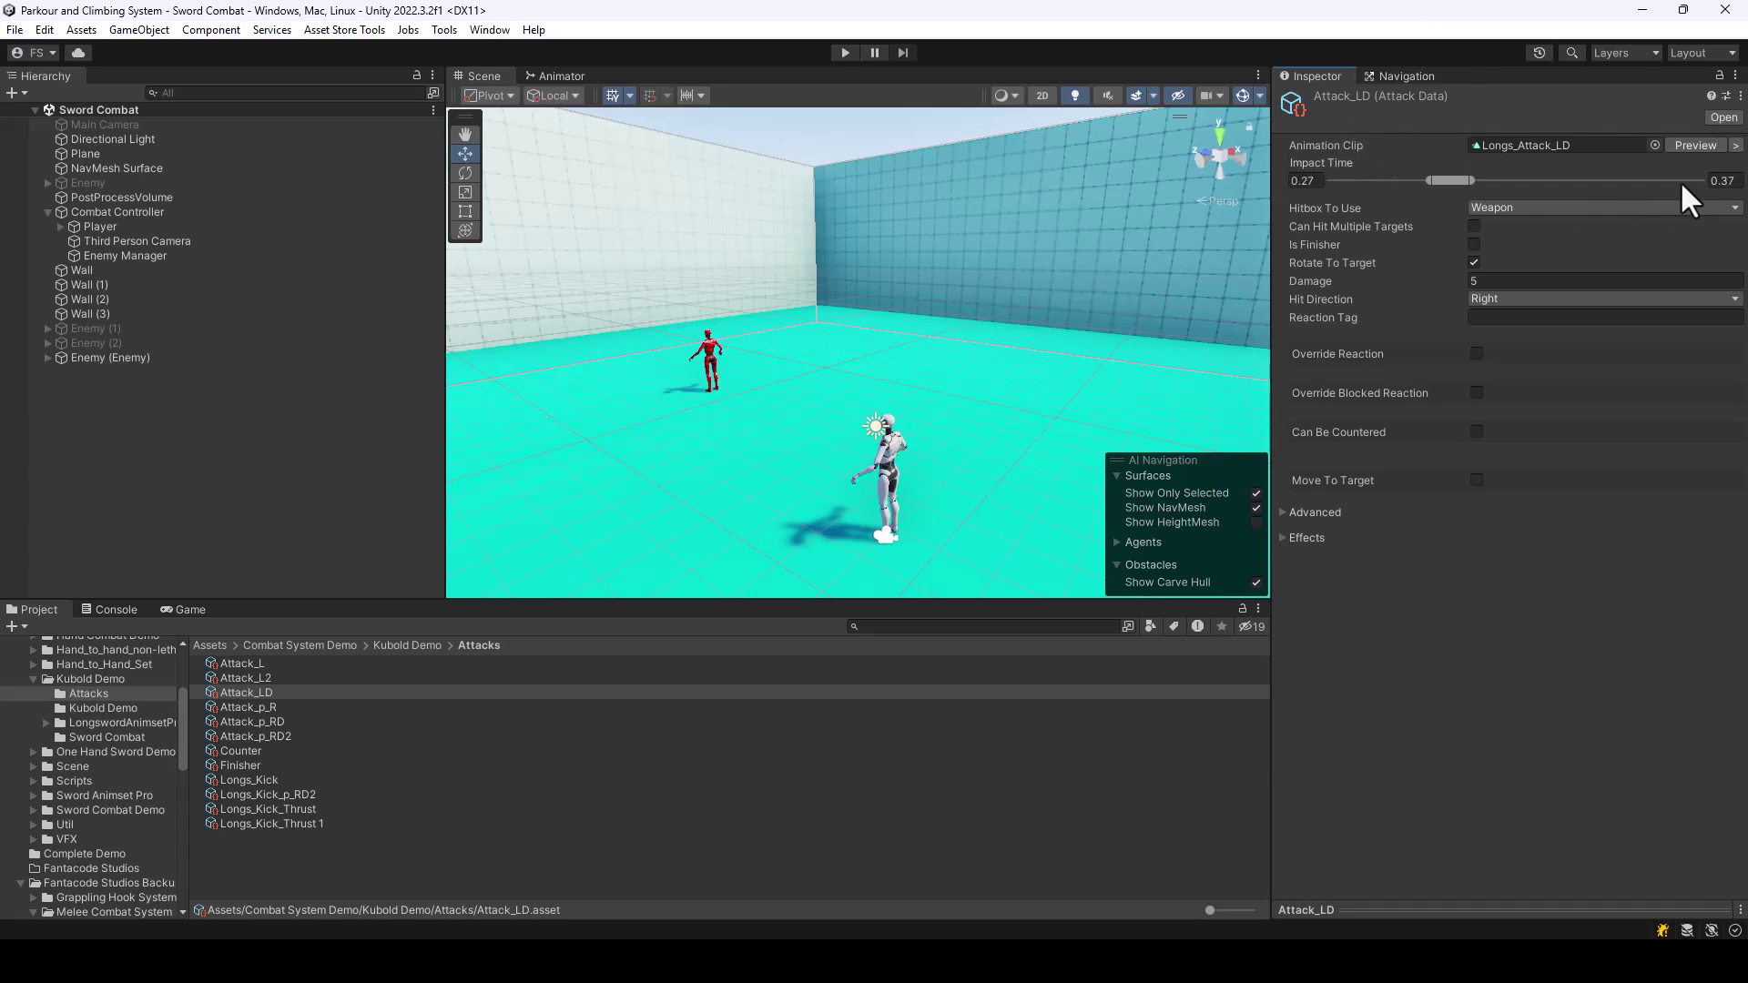
left_click(1735, 145)
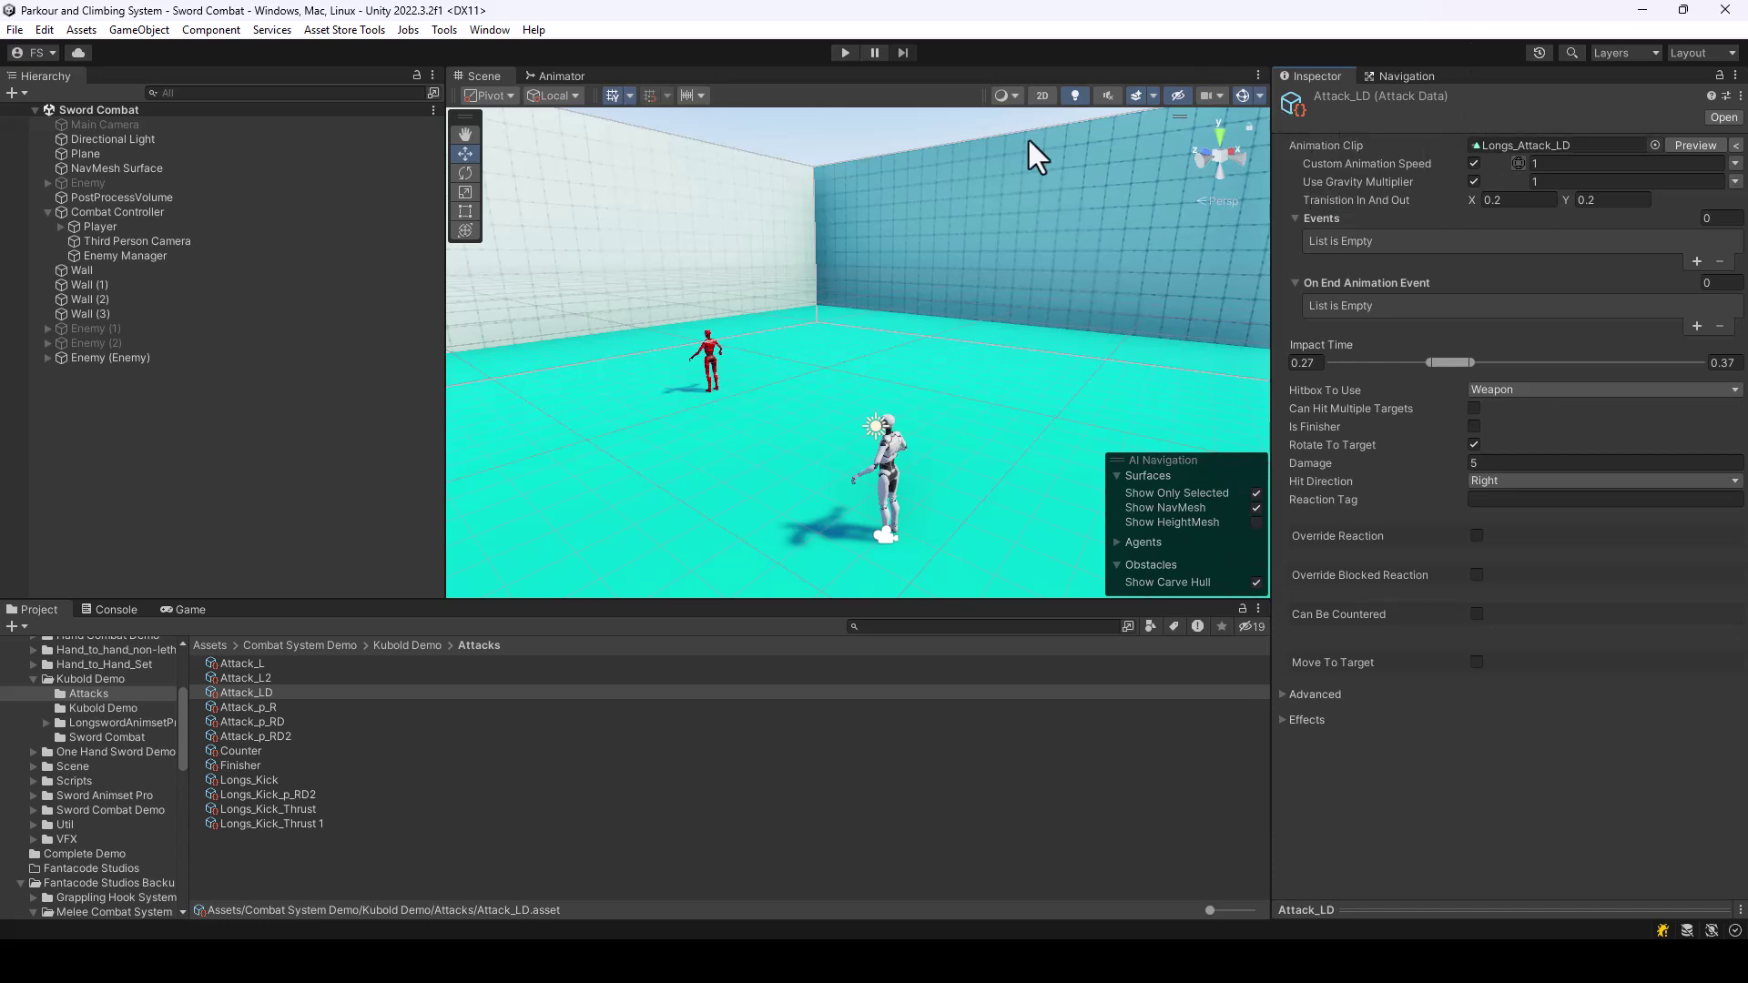
Enter Play mode to test Attack_LD with its clip settings expanded.
left_click(843, 52)
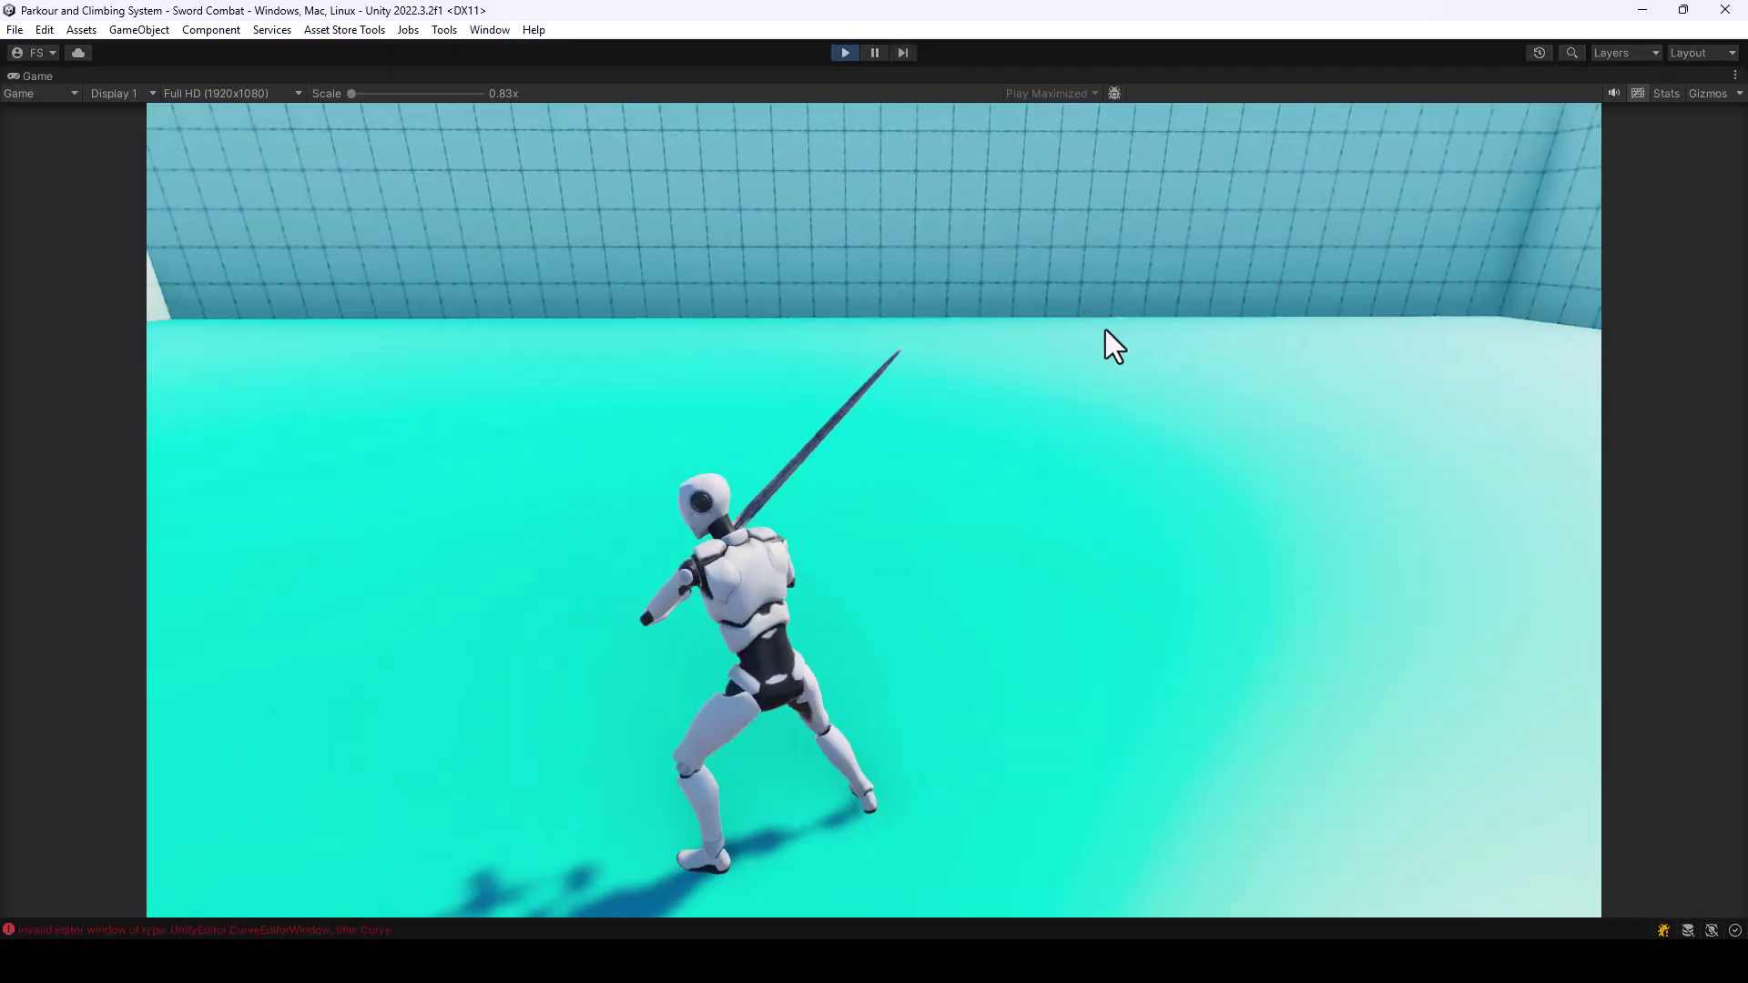
Swing at the enemy, stop the playtest, and raise Attack_LD's Custom Animation Speed to 2.
left_click(1114, 346)
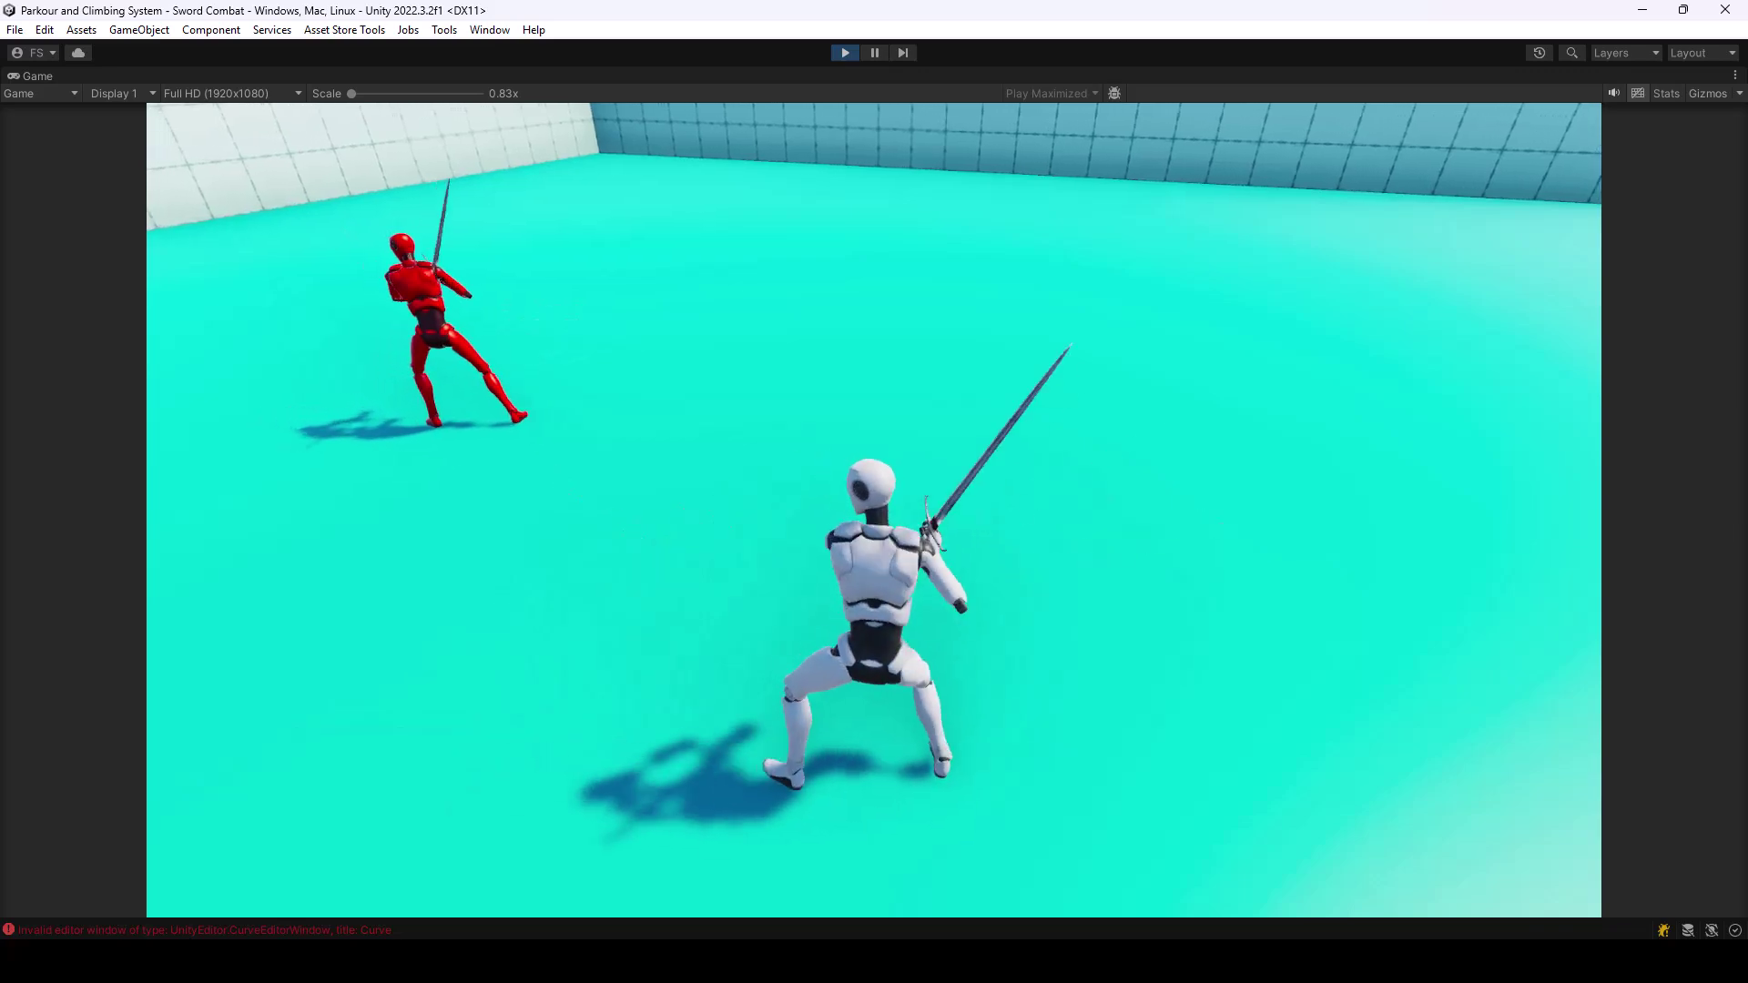
key("Escape")
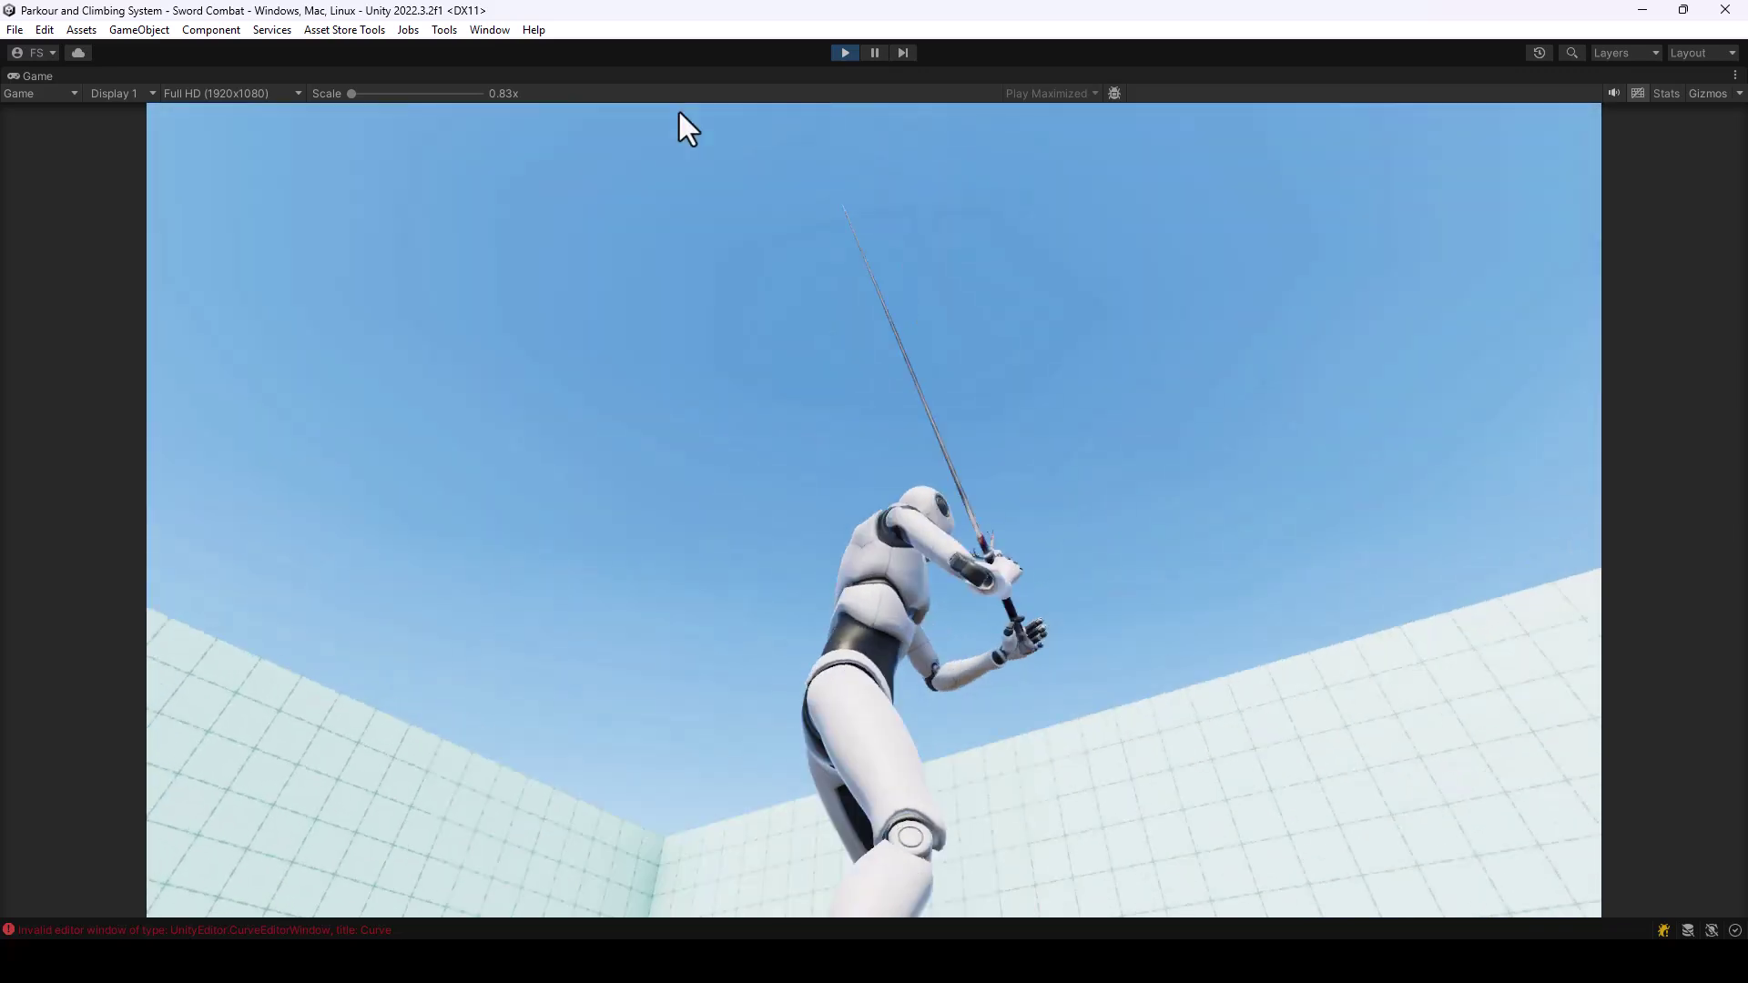
left_click(835, 54)
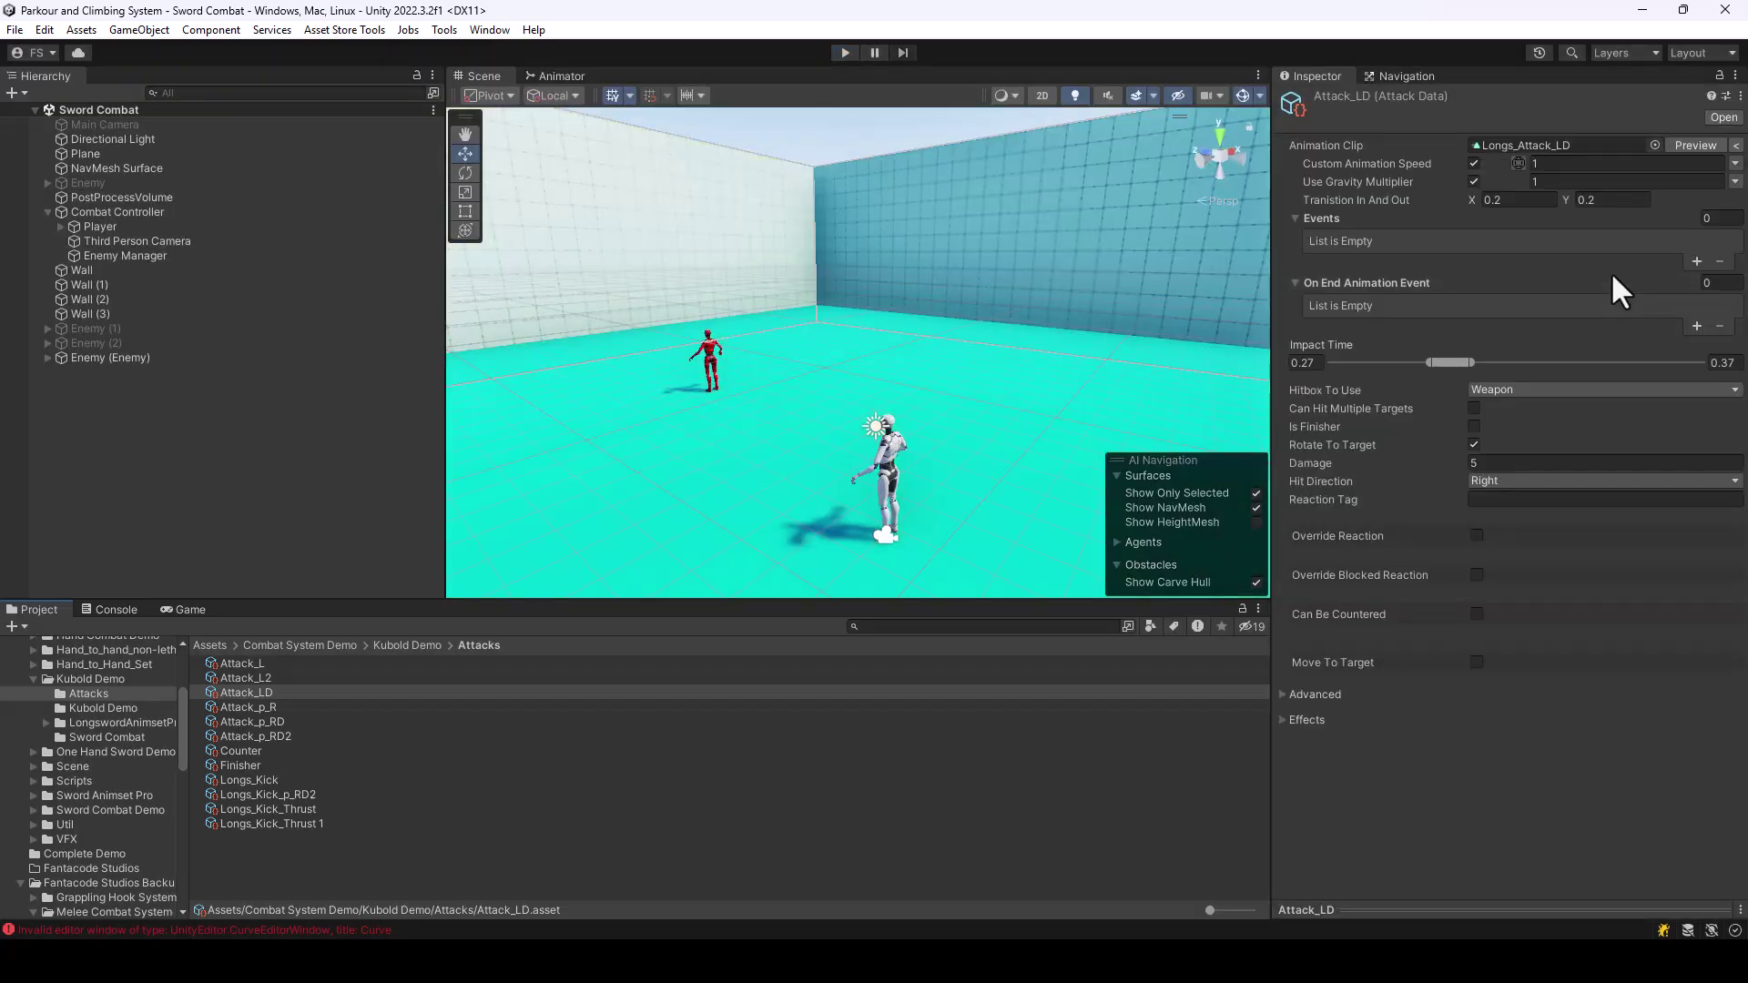
left_click(1525, 161)
type("1.5")
double_click(1561, 164)
type("2")
Playtest the faster Attack_LD attack, then set its Custom Animation Speed back to 1.
left_click(844, 47)
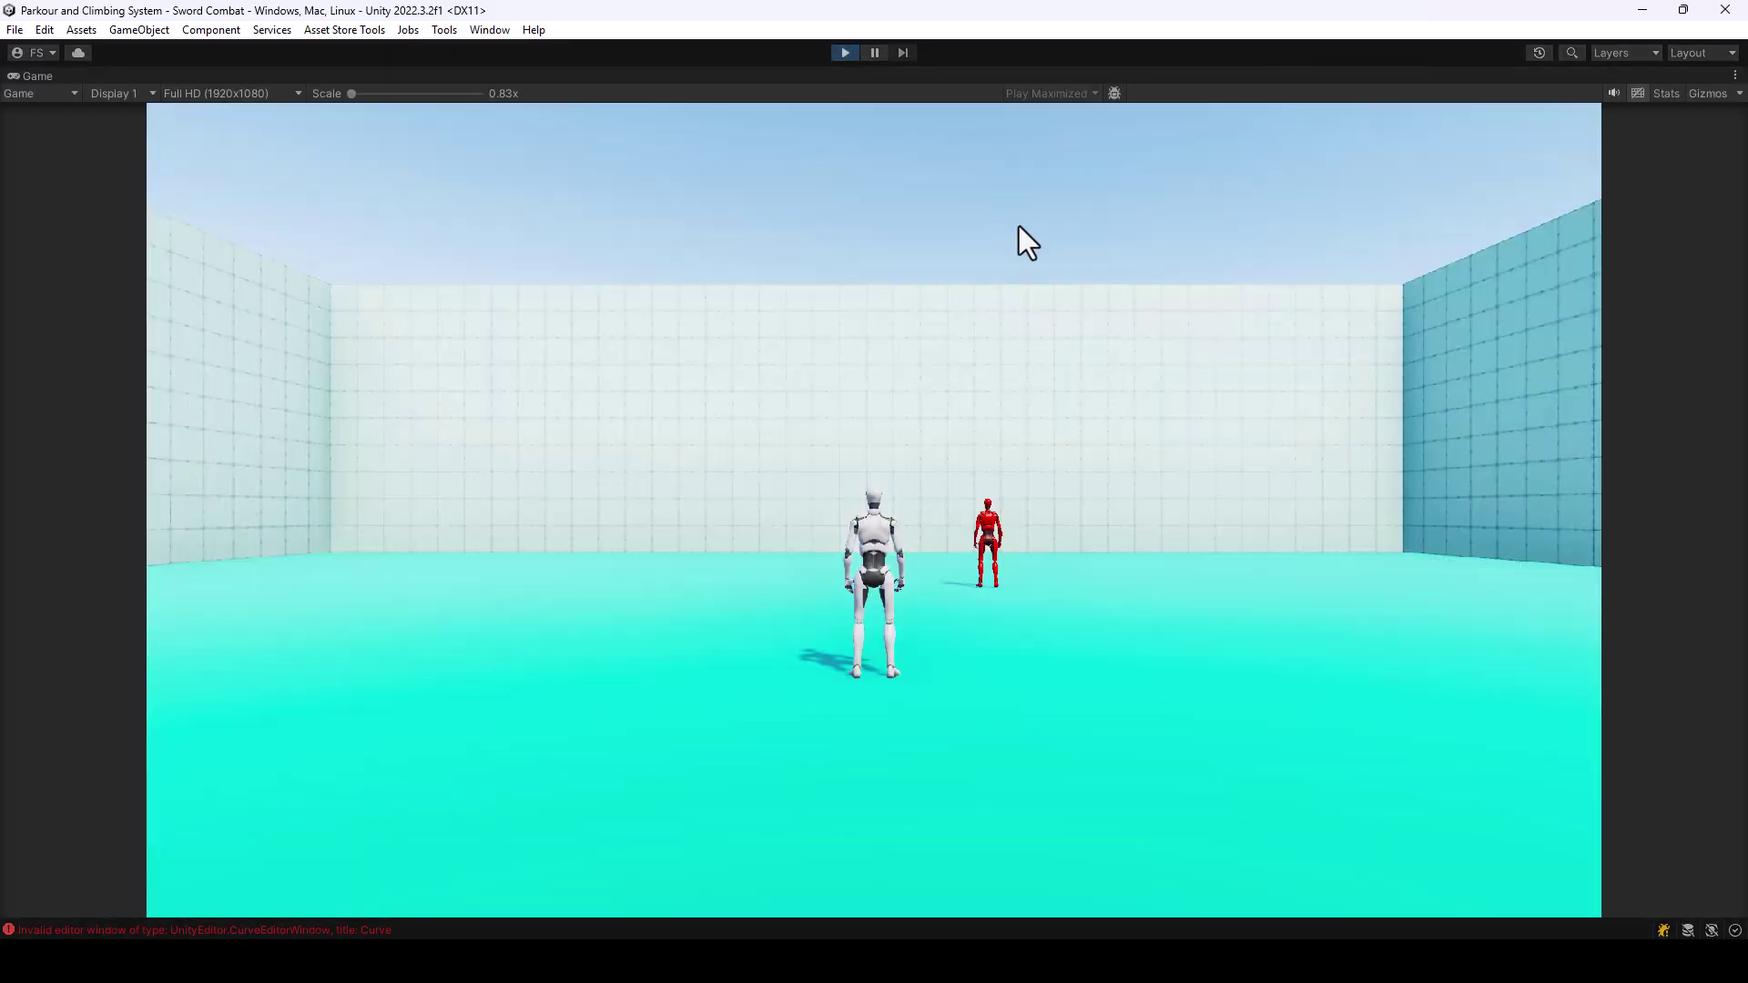
left_click(1068, 226)
left_click(1068, 226)
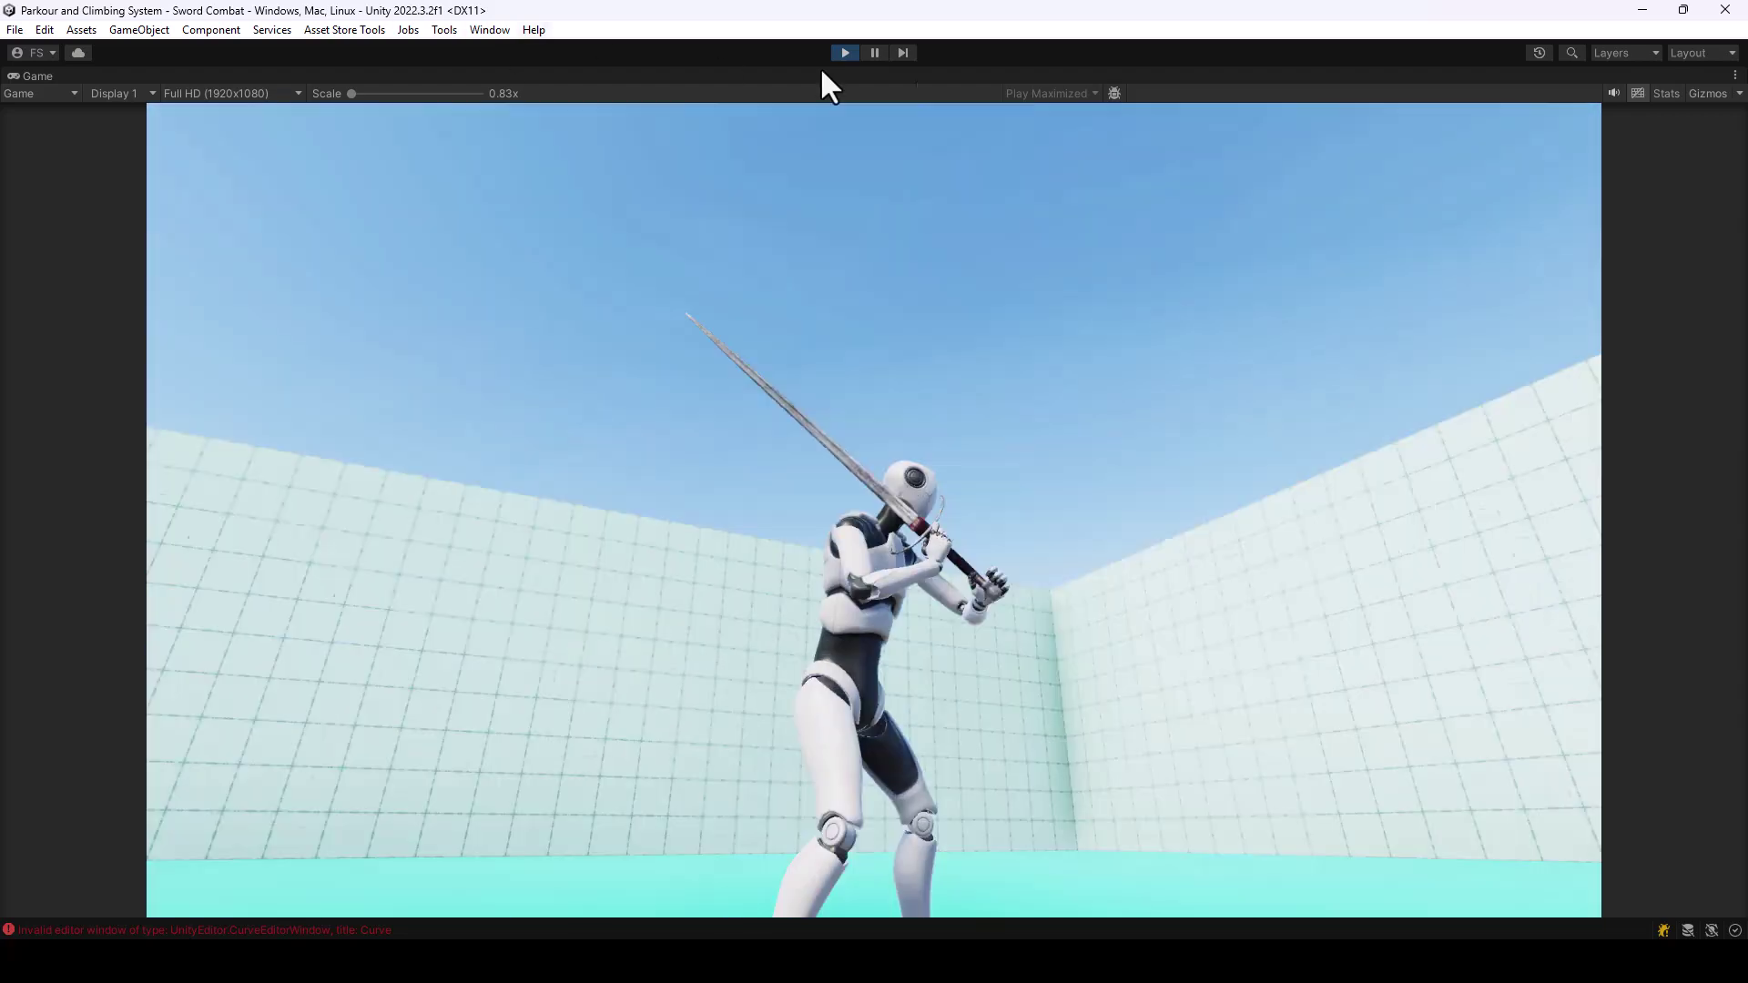
left_click(844, 53)
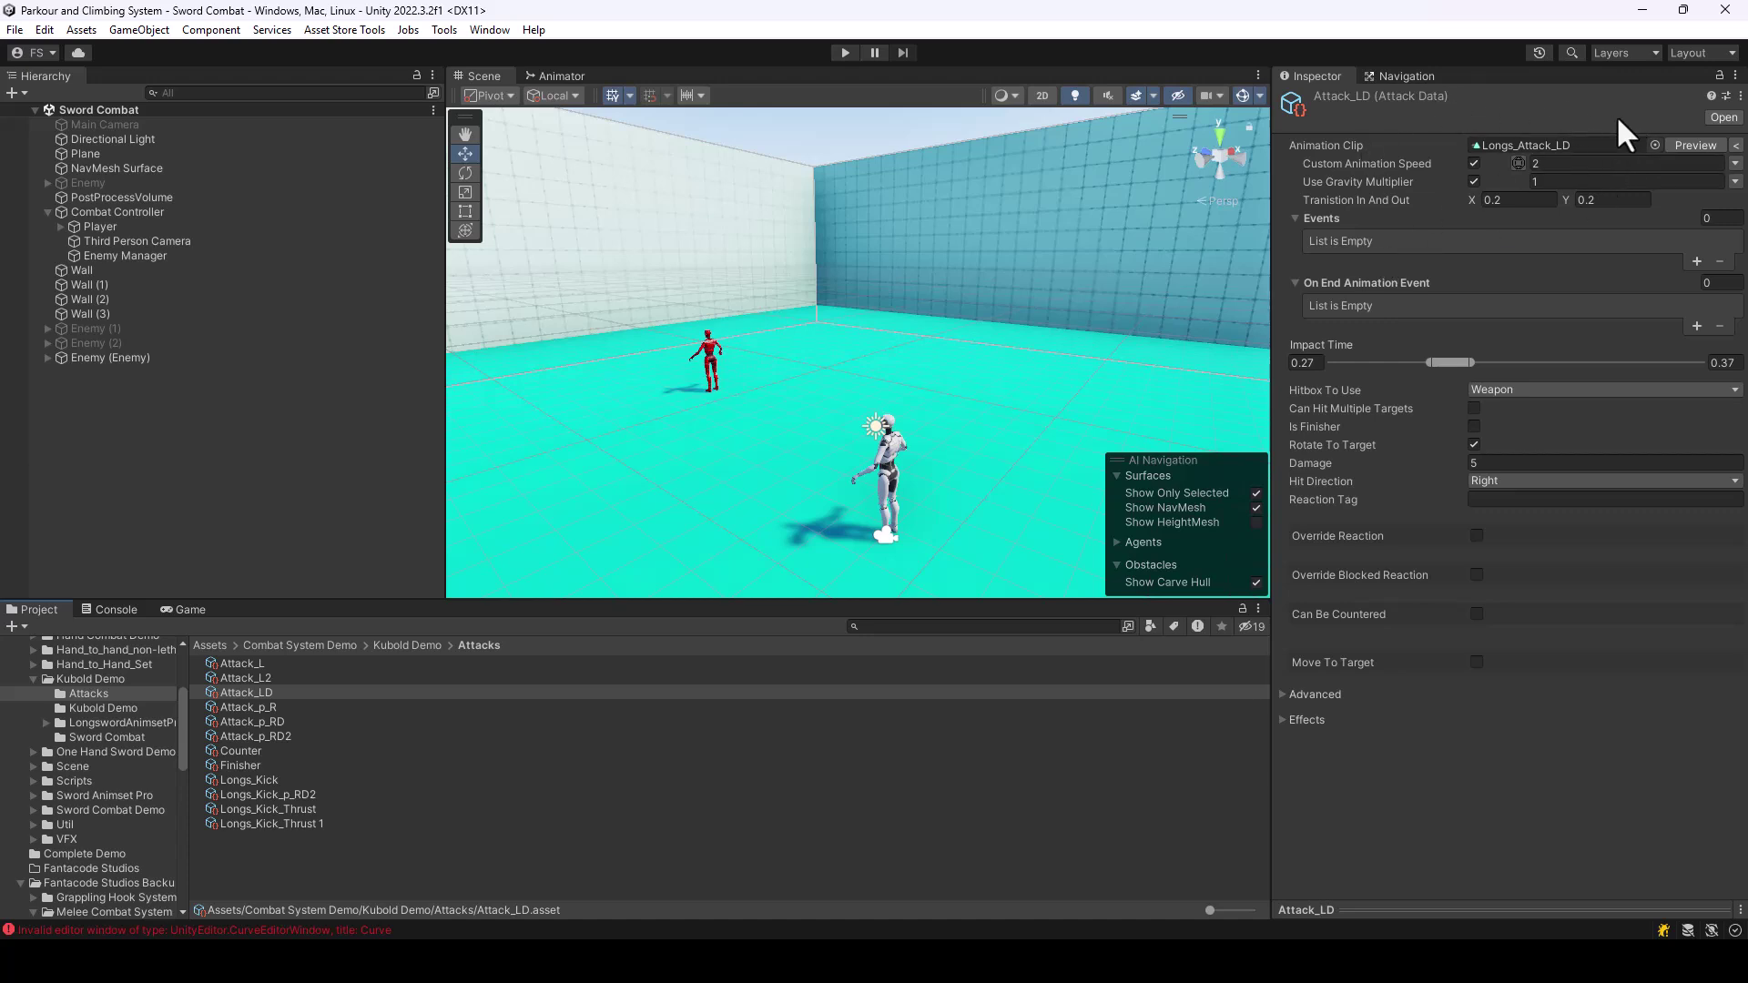
left_click(1551, 164)
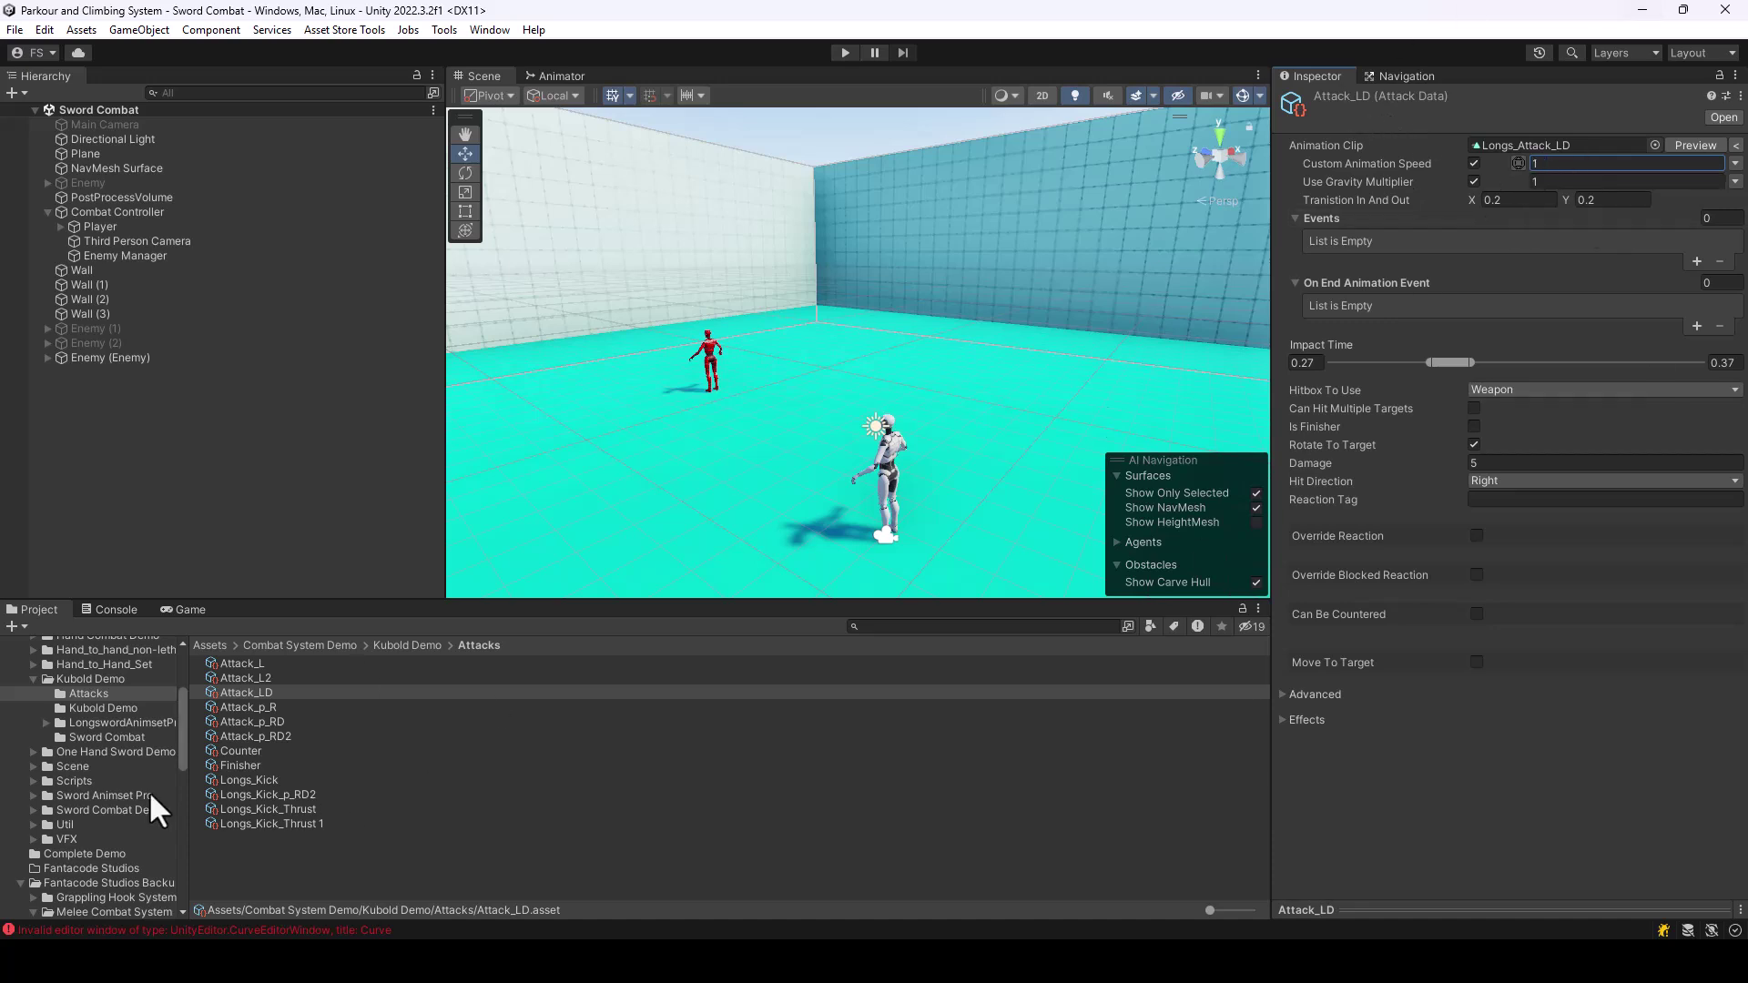
Select the Finisher attack data and set its Custom Animation Speed to 0.5.
left_click(244, 767)
left_click(237, 756)
left_click(237, 761)
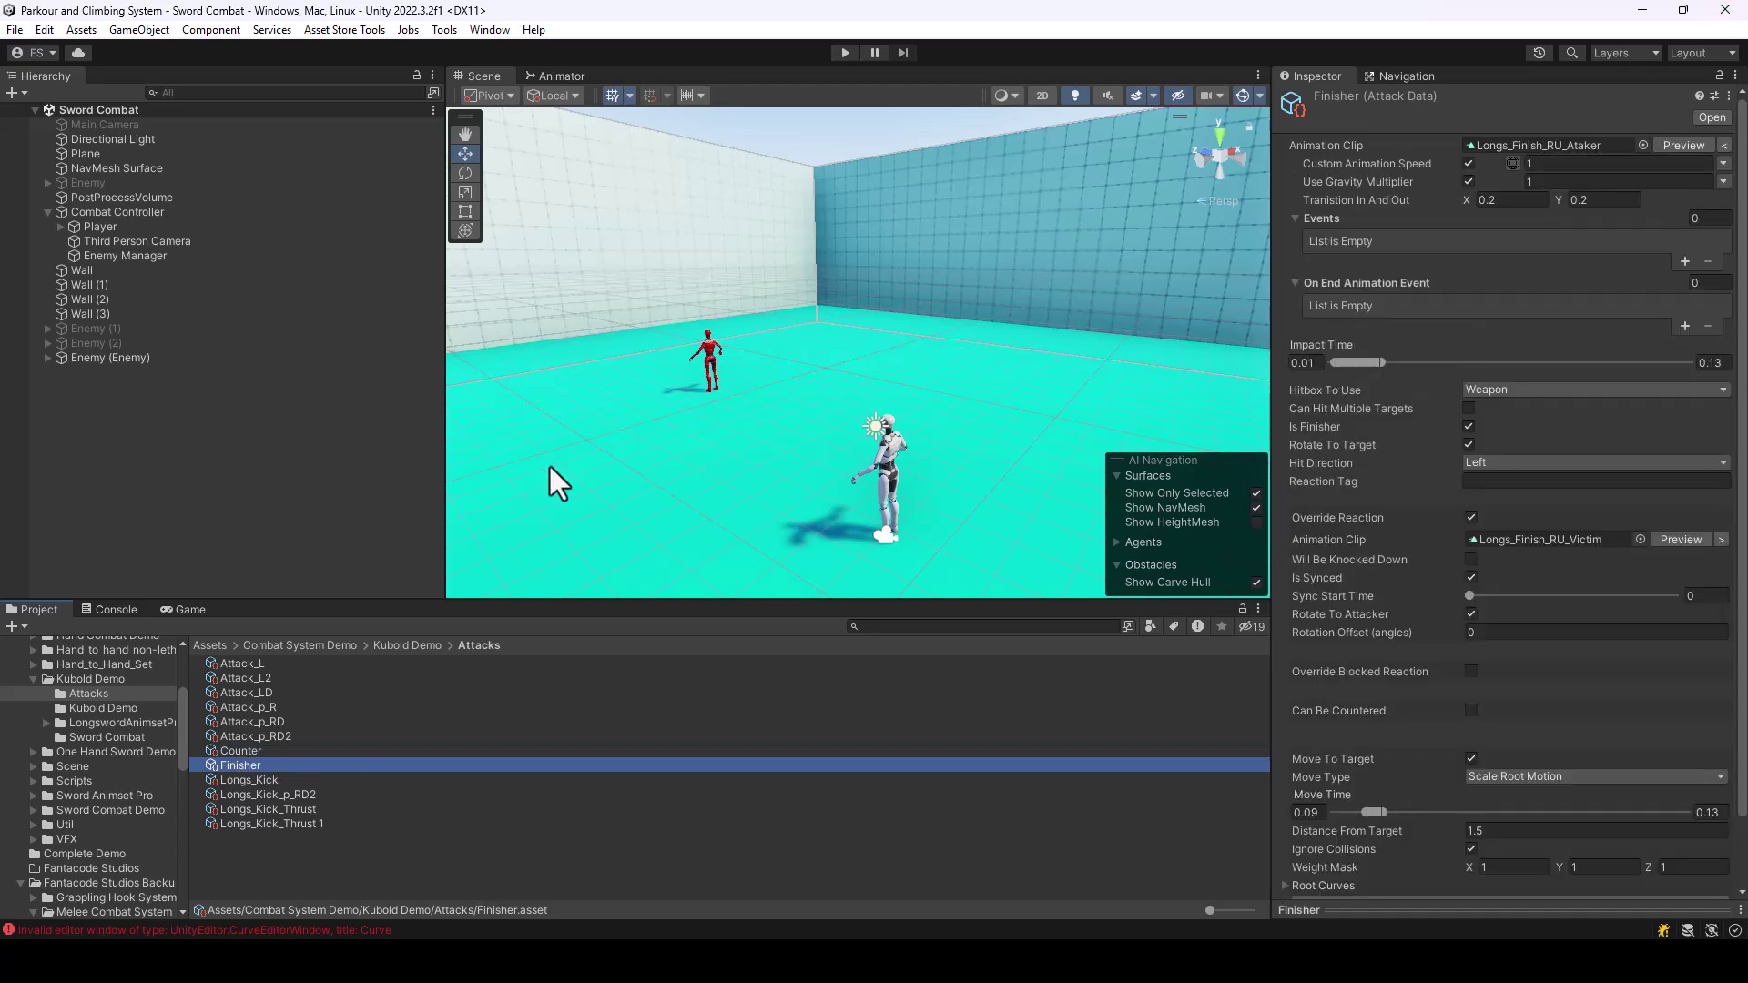
left_click(1537, 165)
type("0.5")
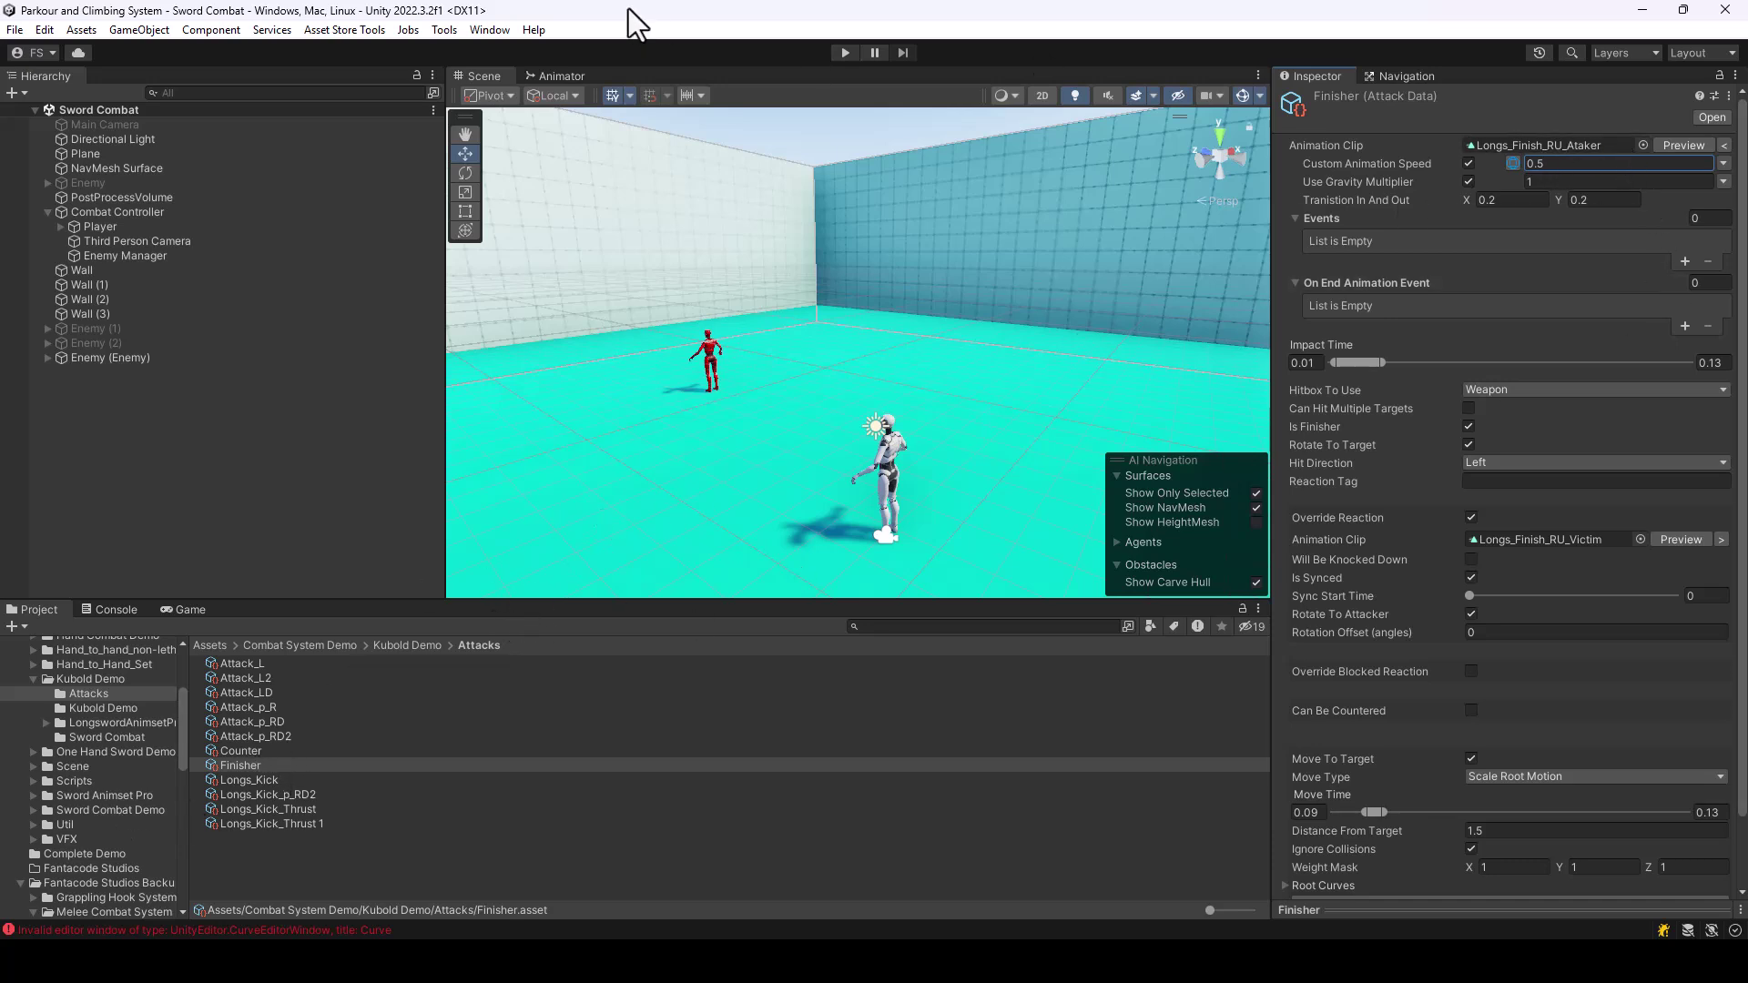
left_click(845, 51)
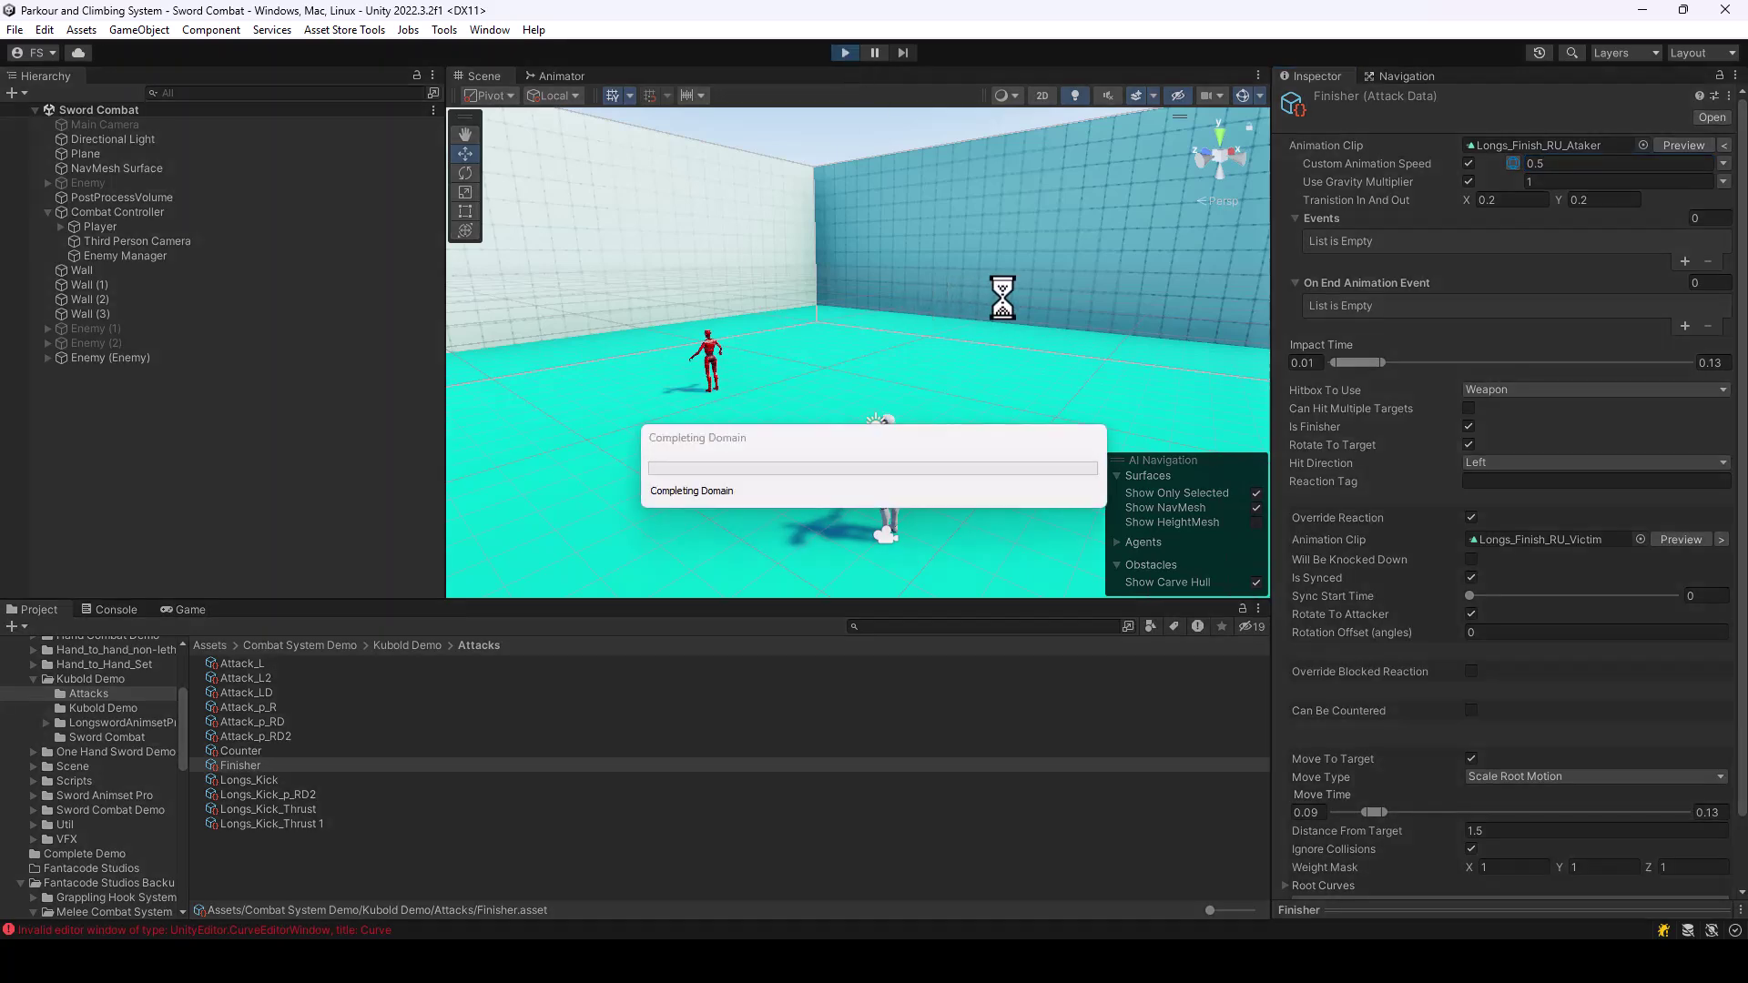
key("w")
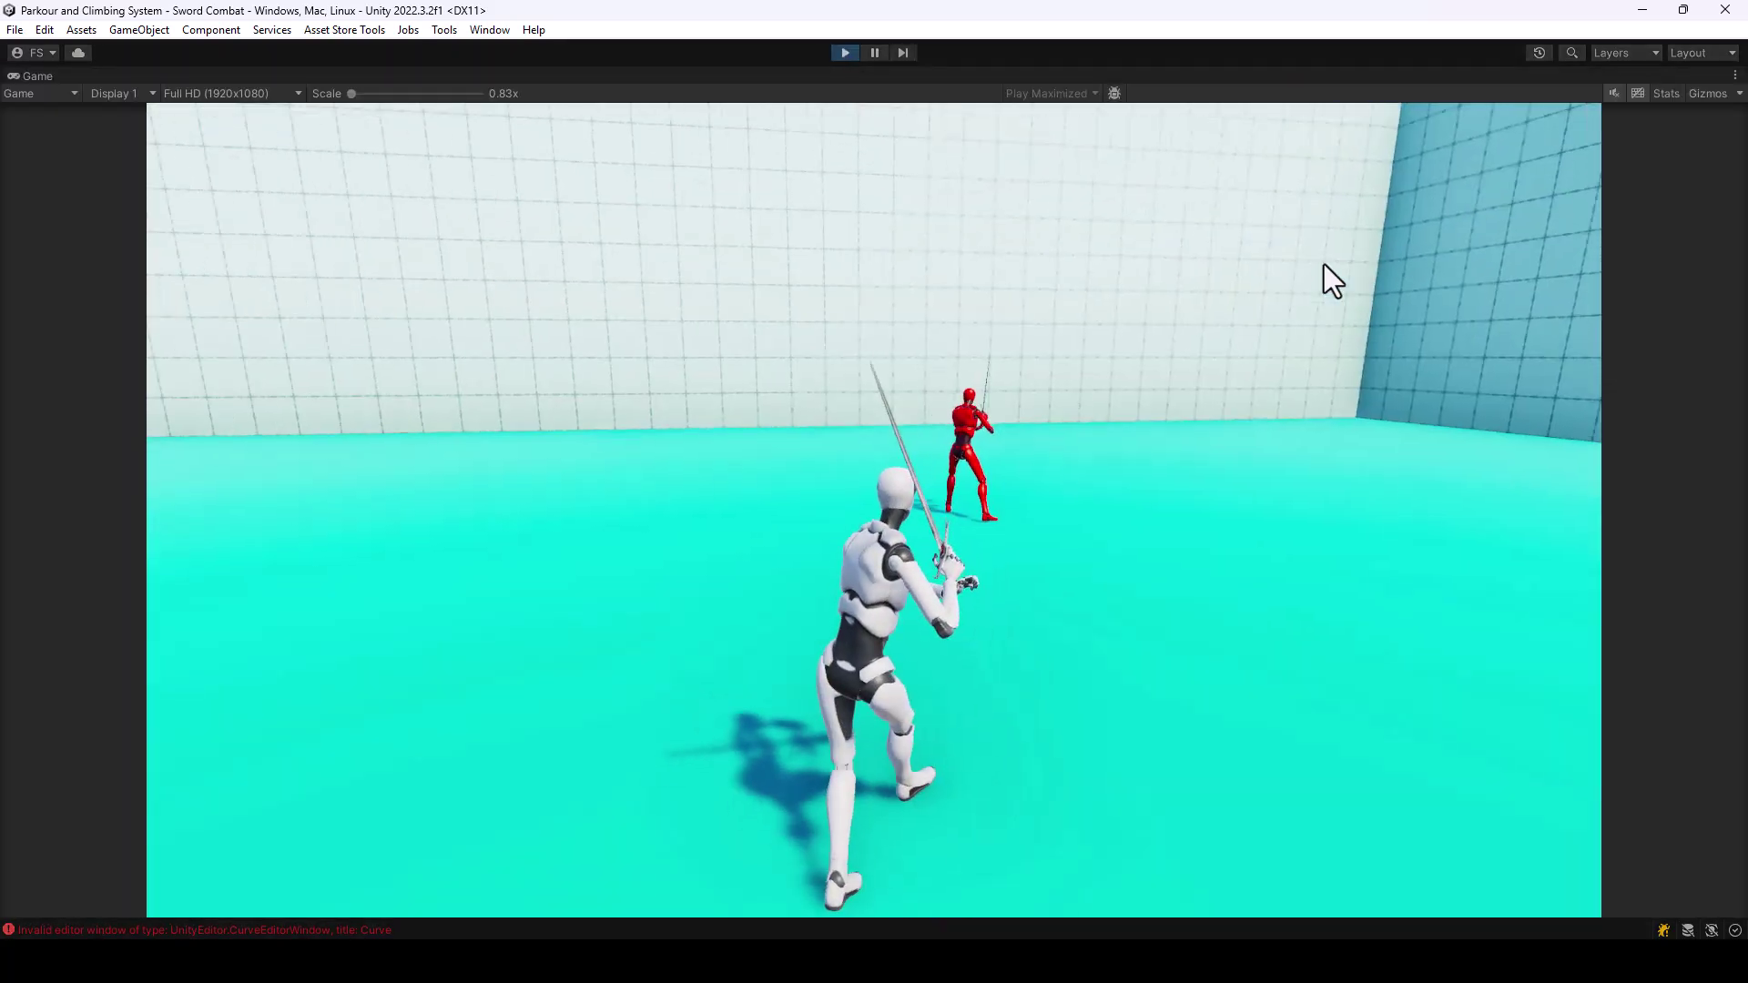
left_click(1341, 277)
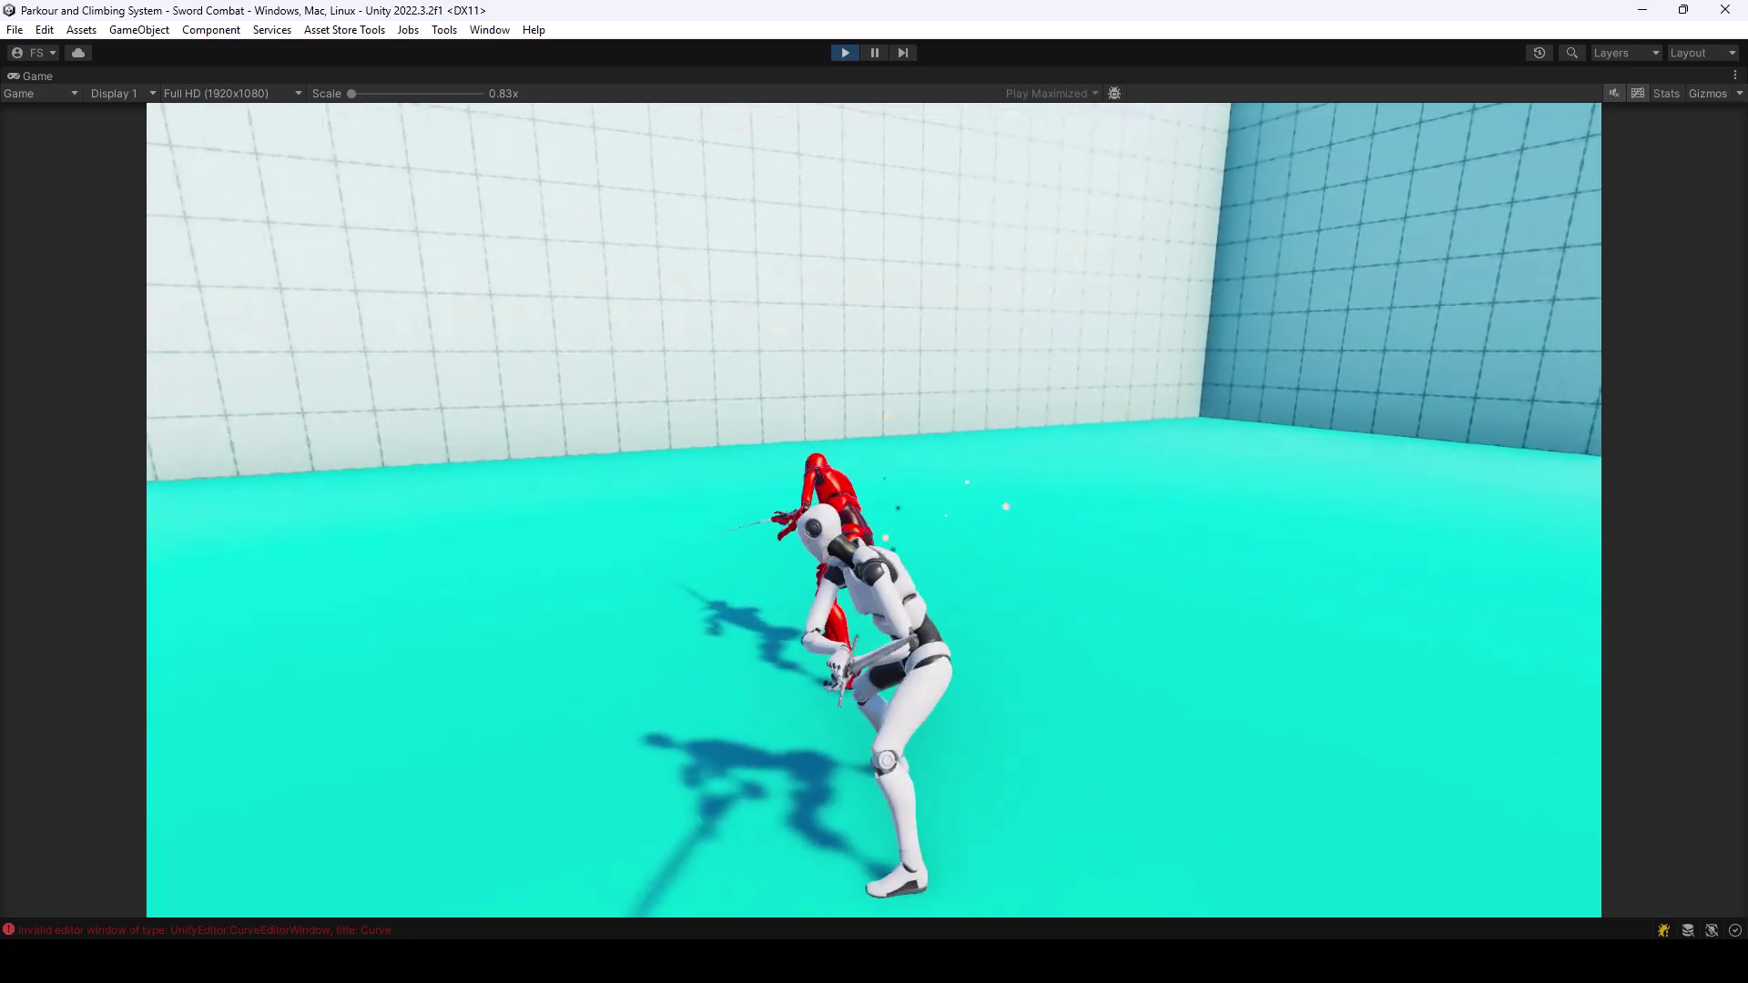
left_click(874, 510)
key("w")
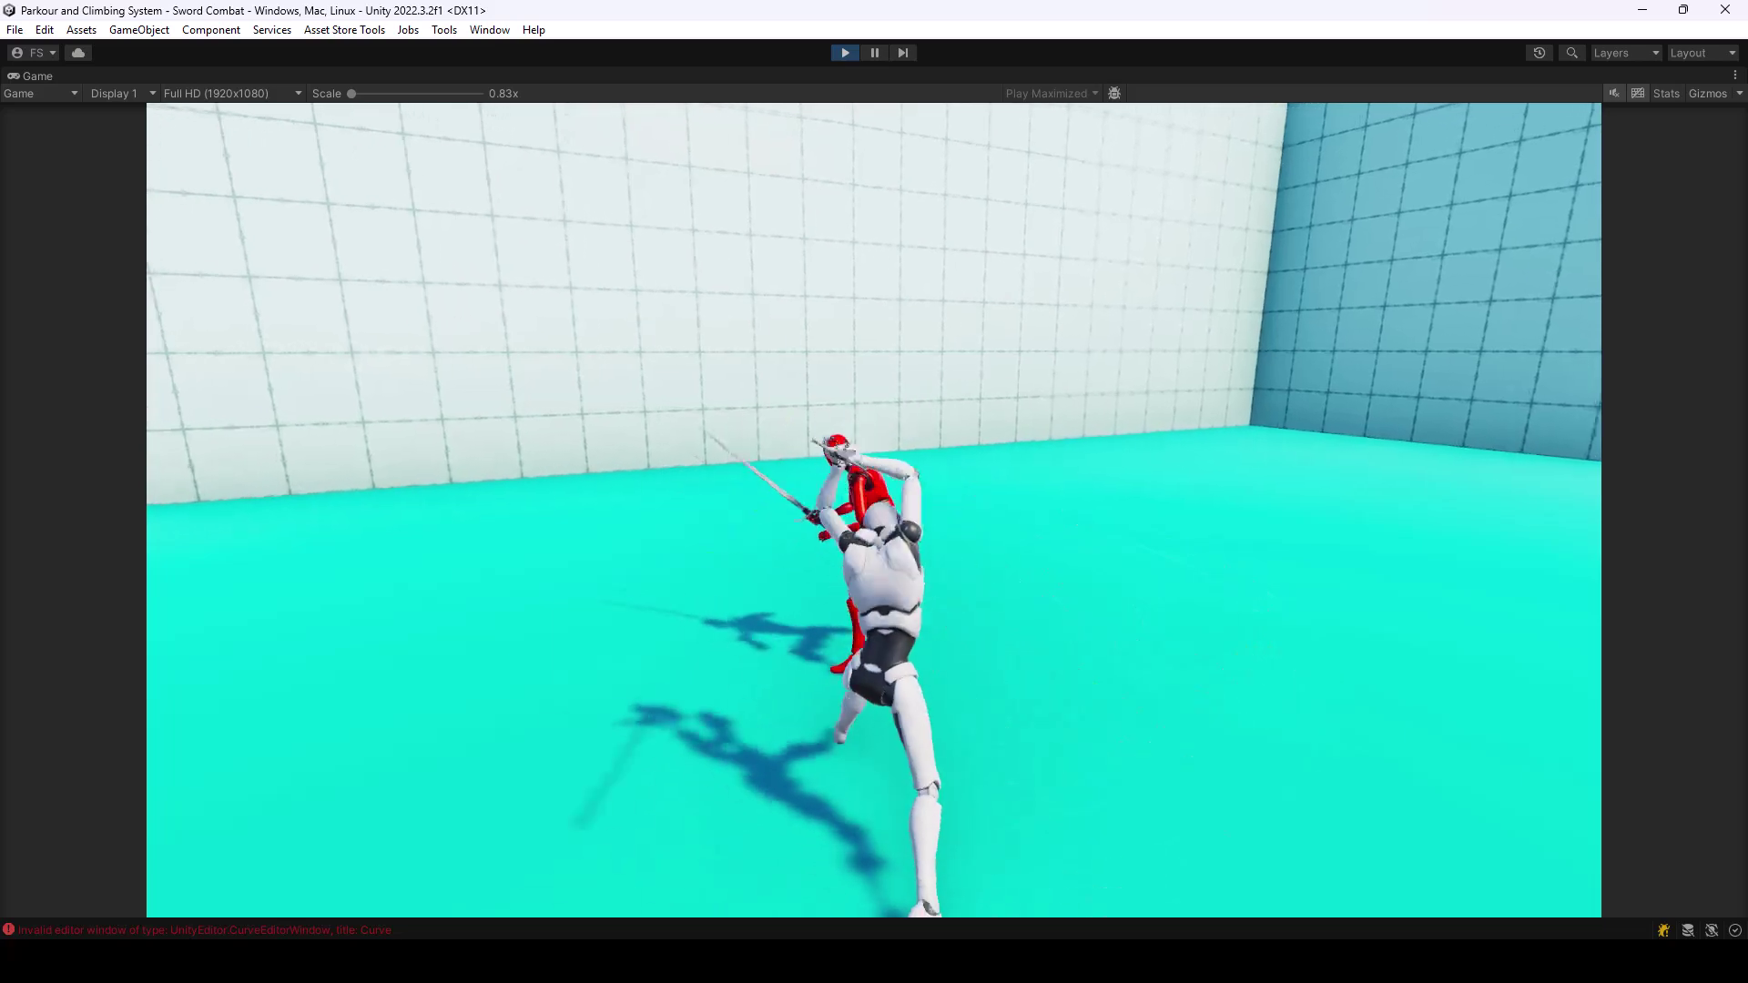
left_click(873, 510)
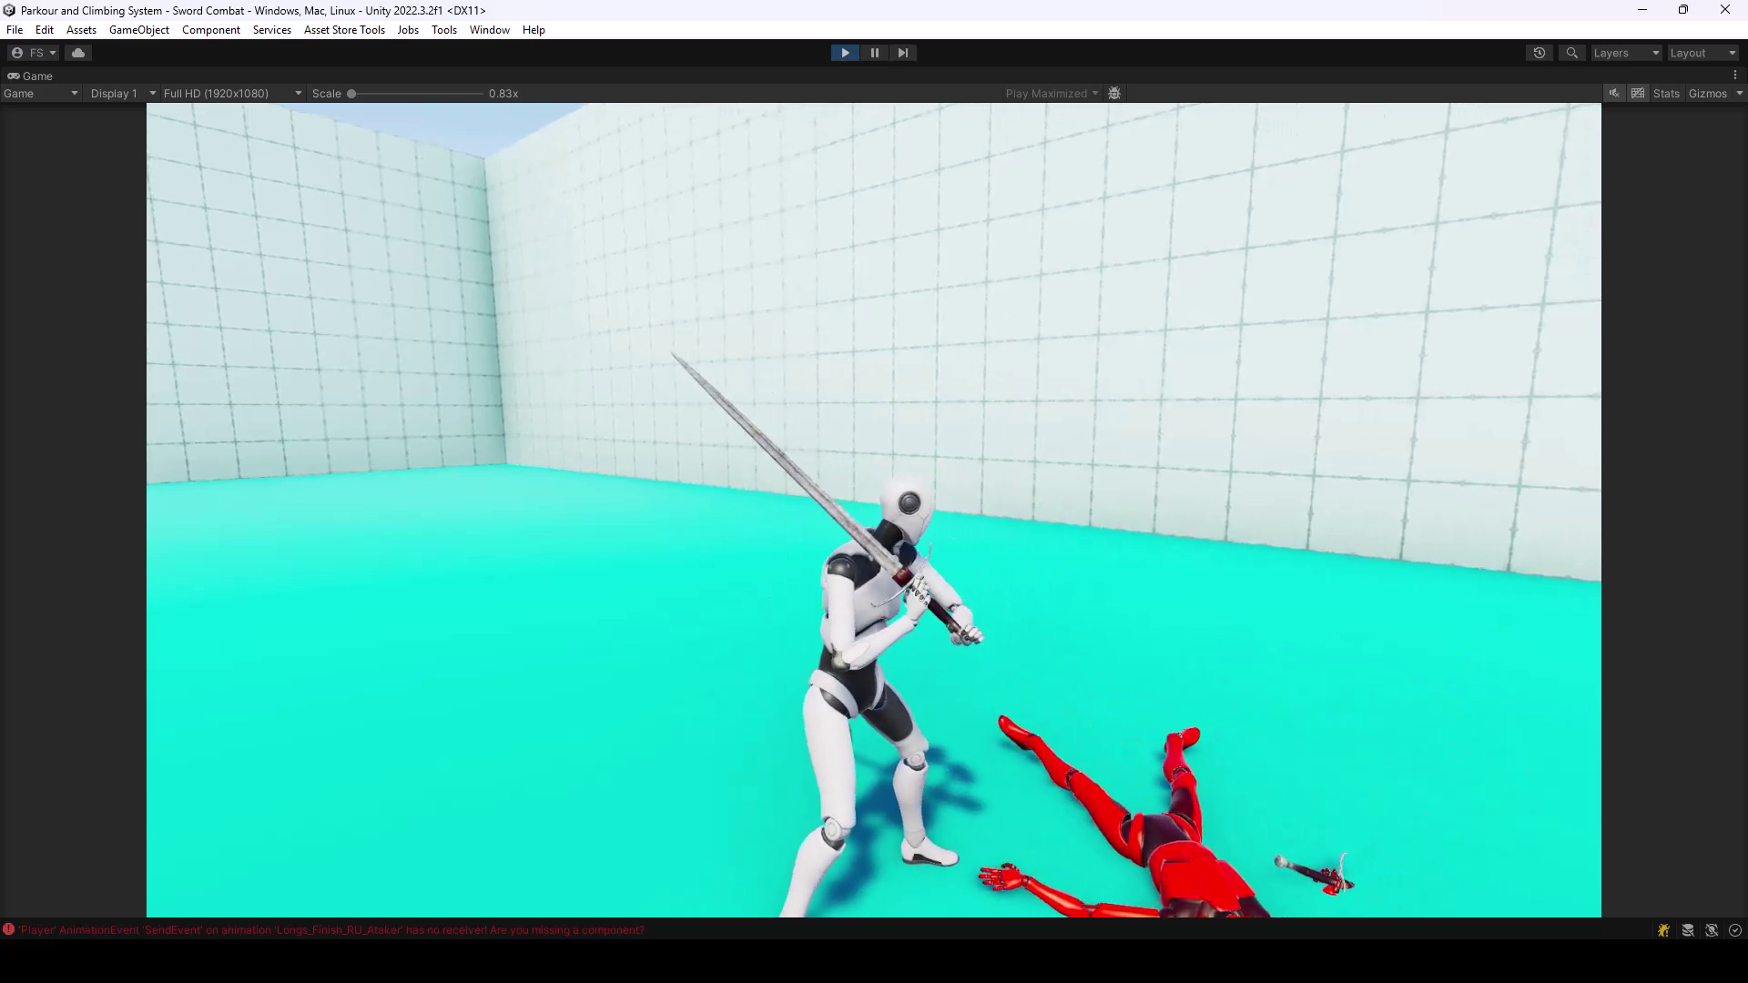
key("Escape")
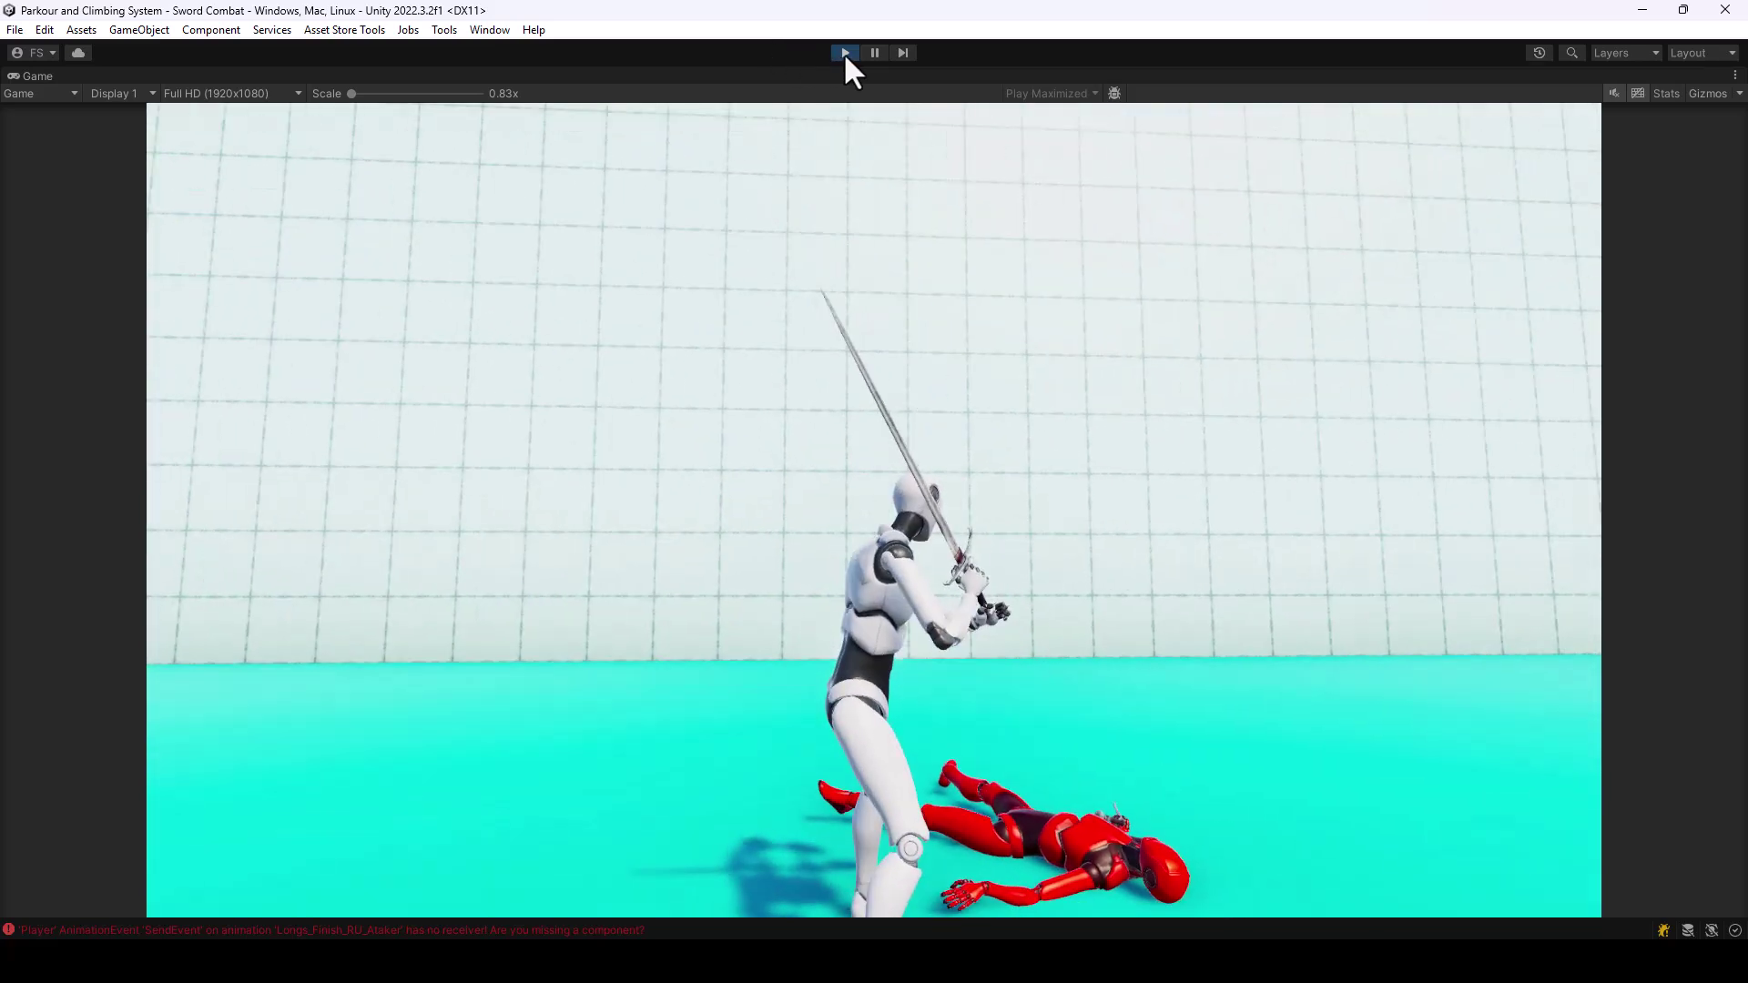
left_click(844, 52)
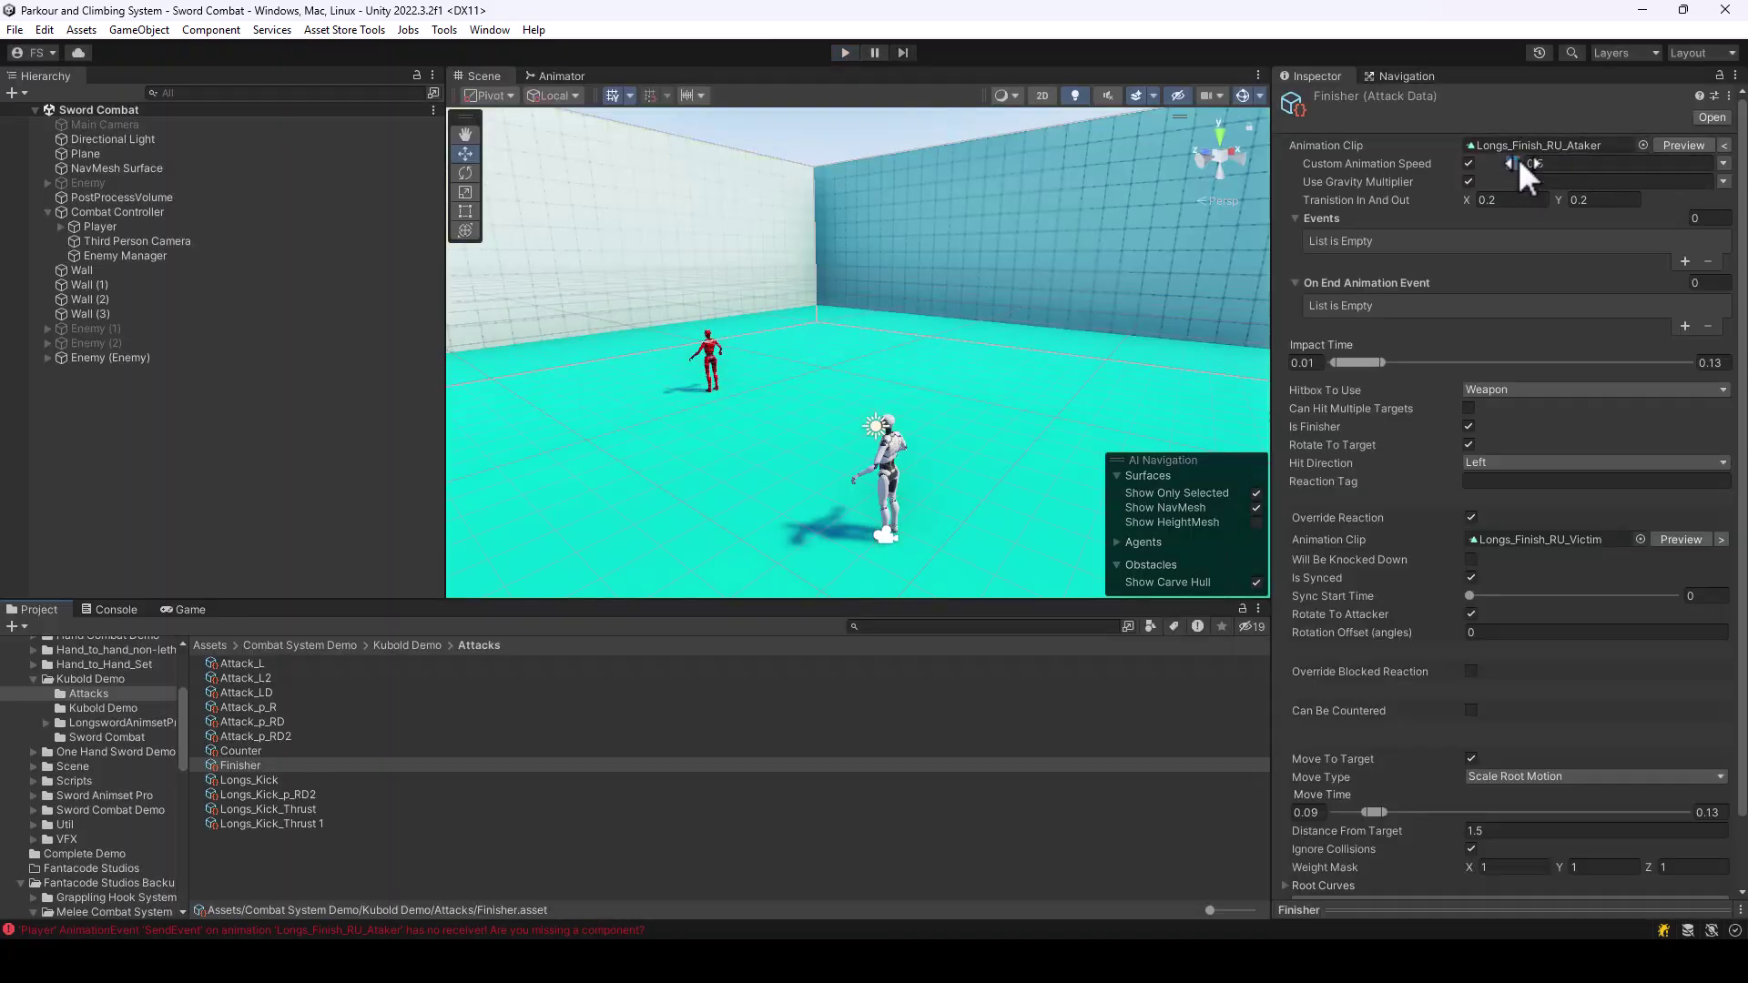
left_click_drag(1521, 168, 1541, 167)
key("BackSpace")
key("BackSpace")
type("48")
left_click_drag(1513, 164, 1517, 165)
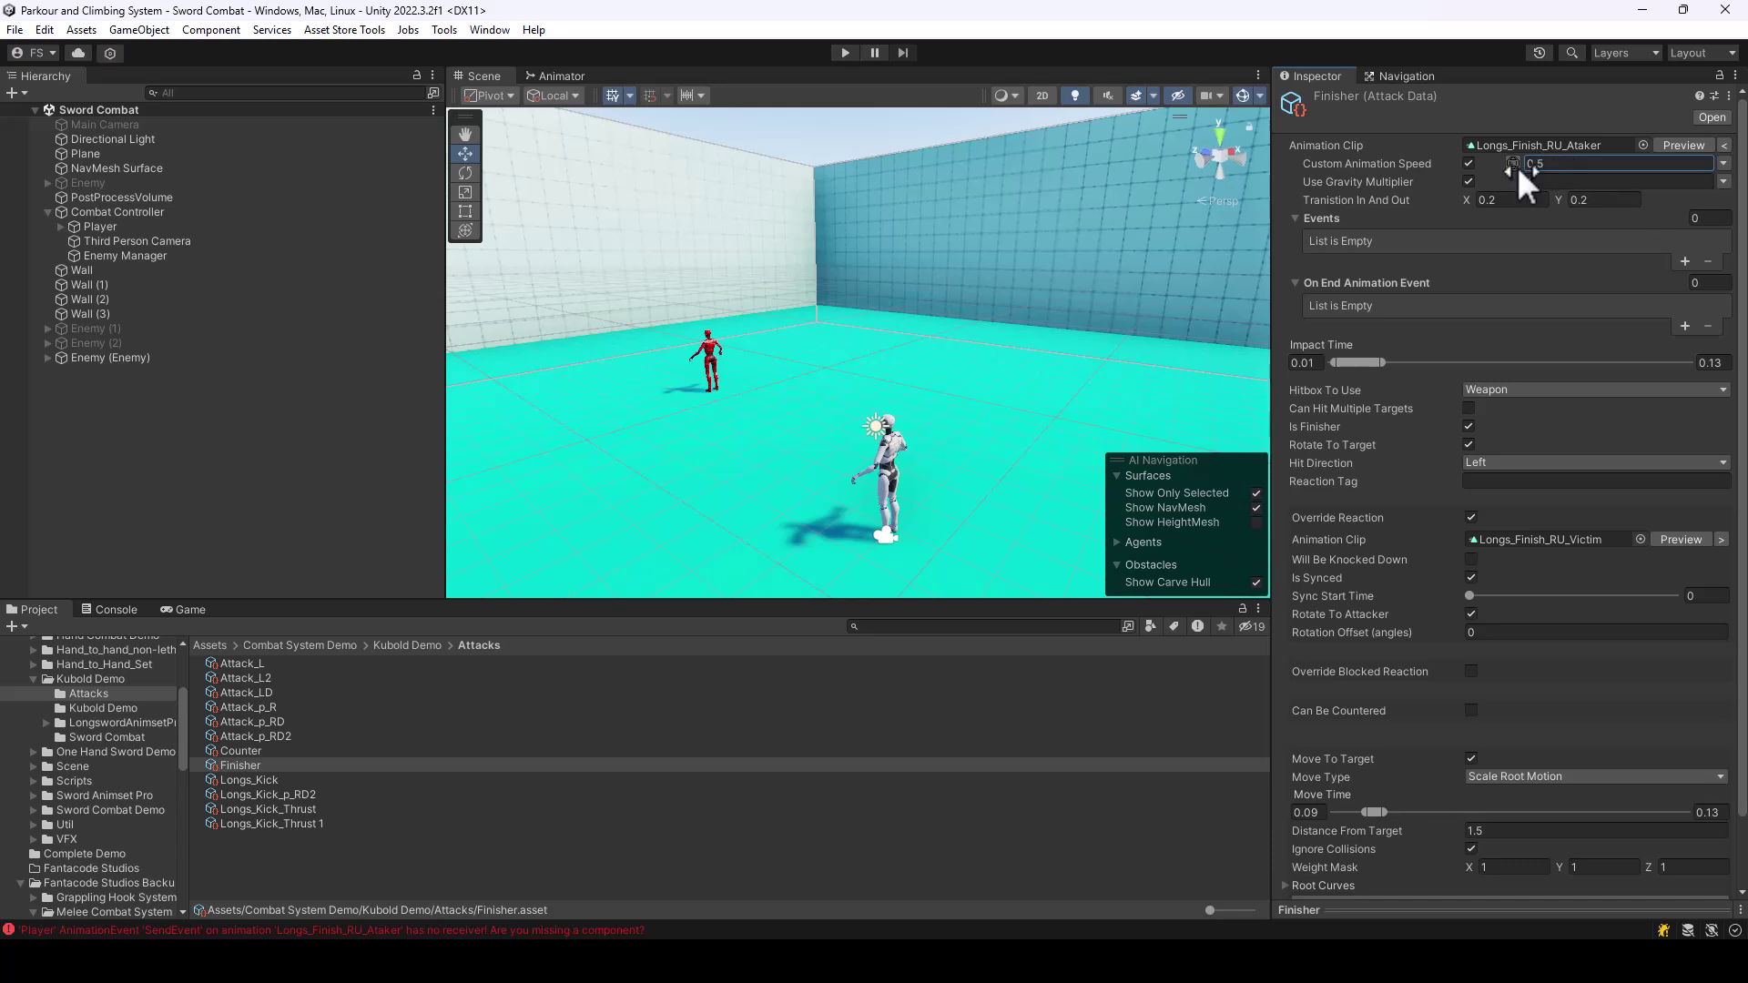
left_click(1722, 165)
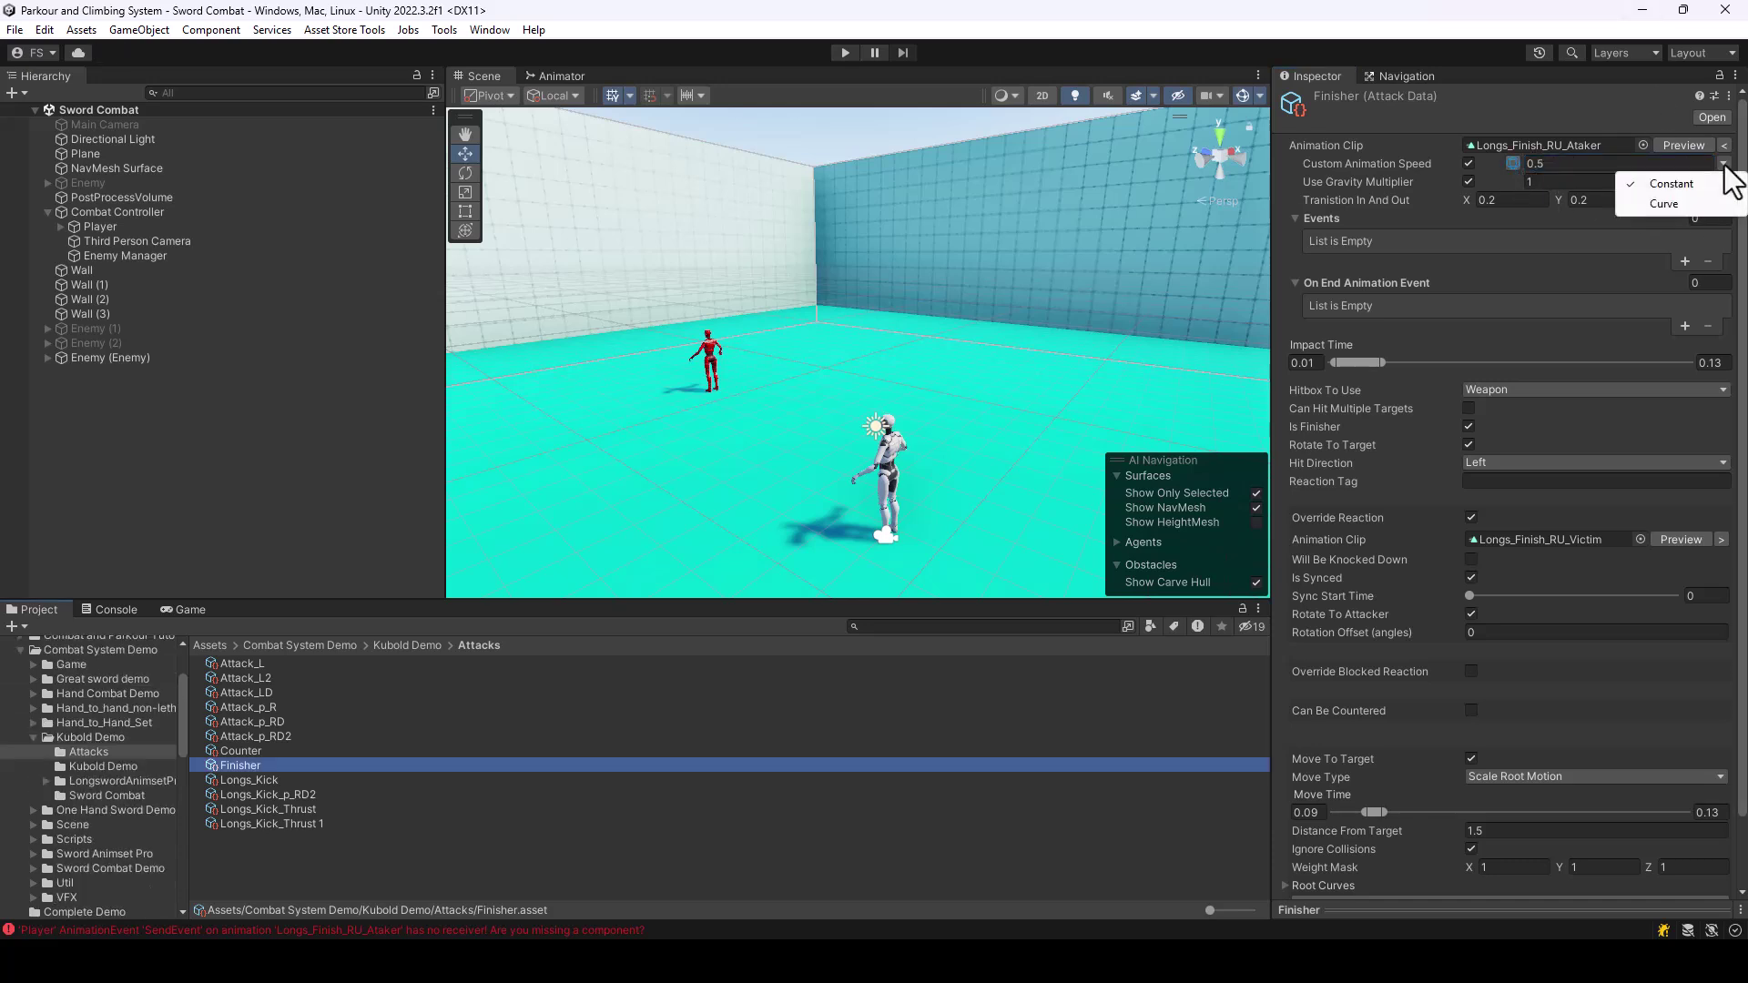
left_click(1677, 205)
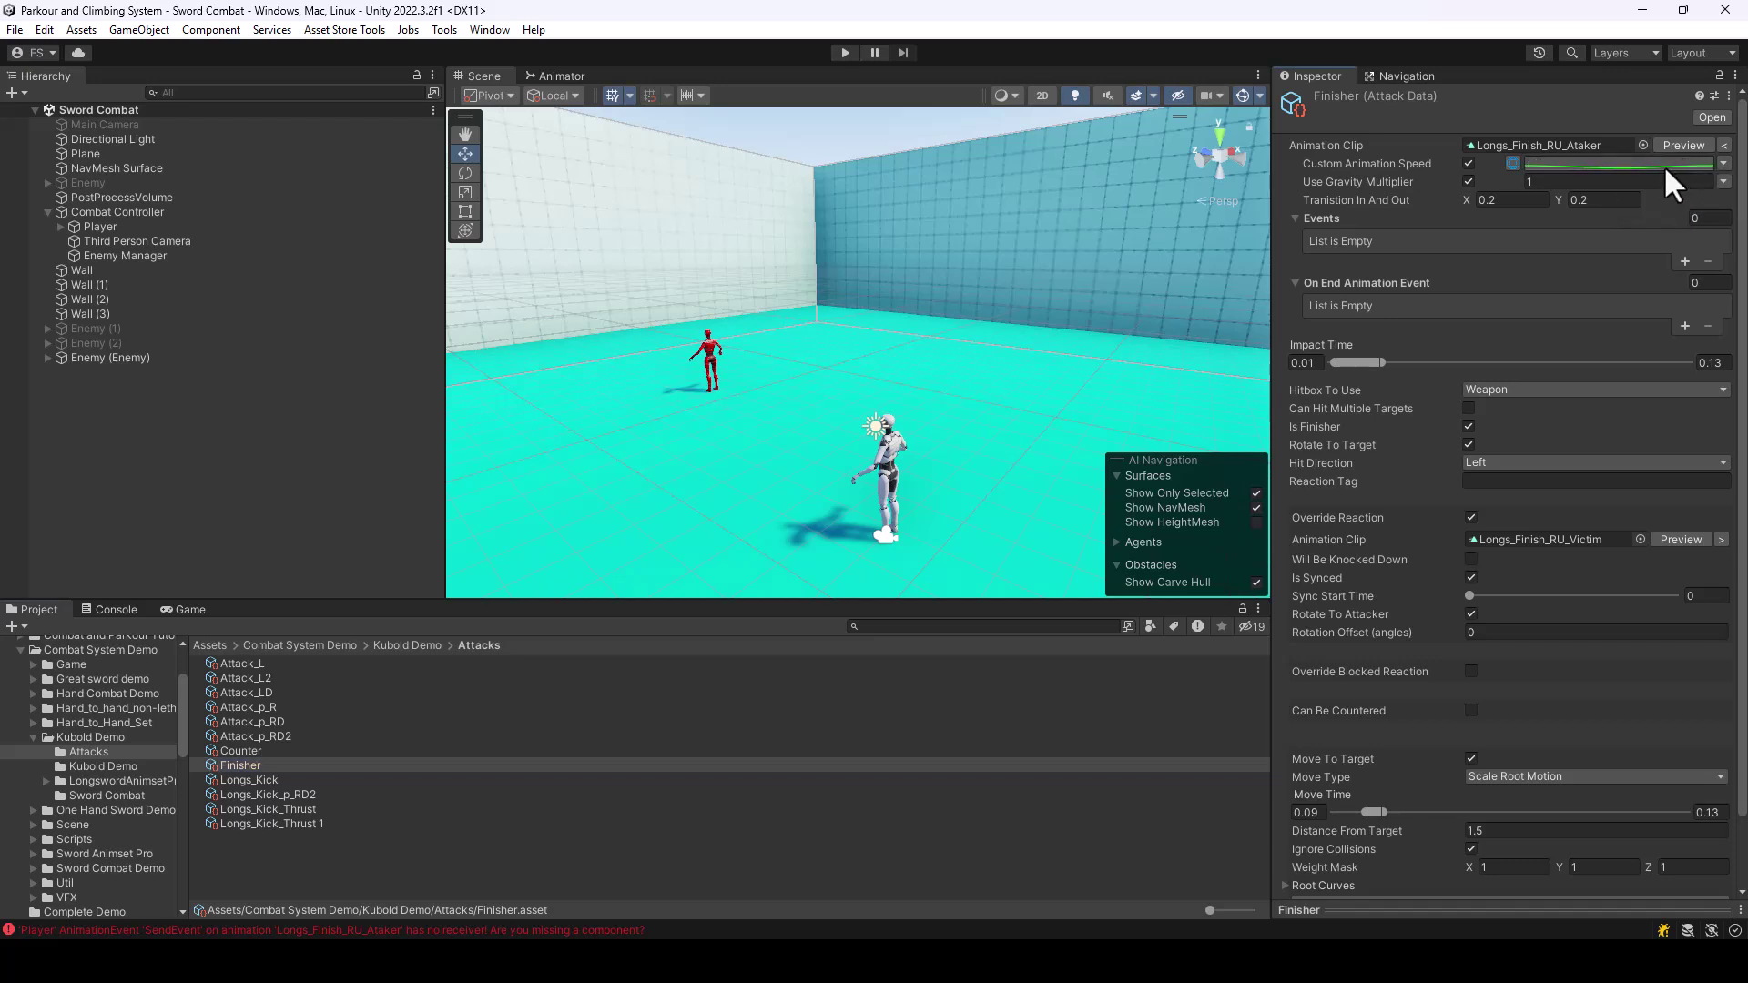
left_click(1663, 166)
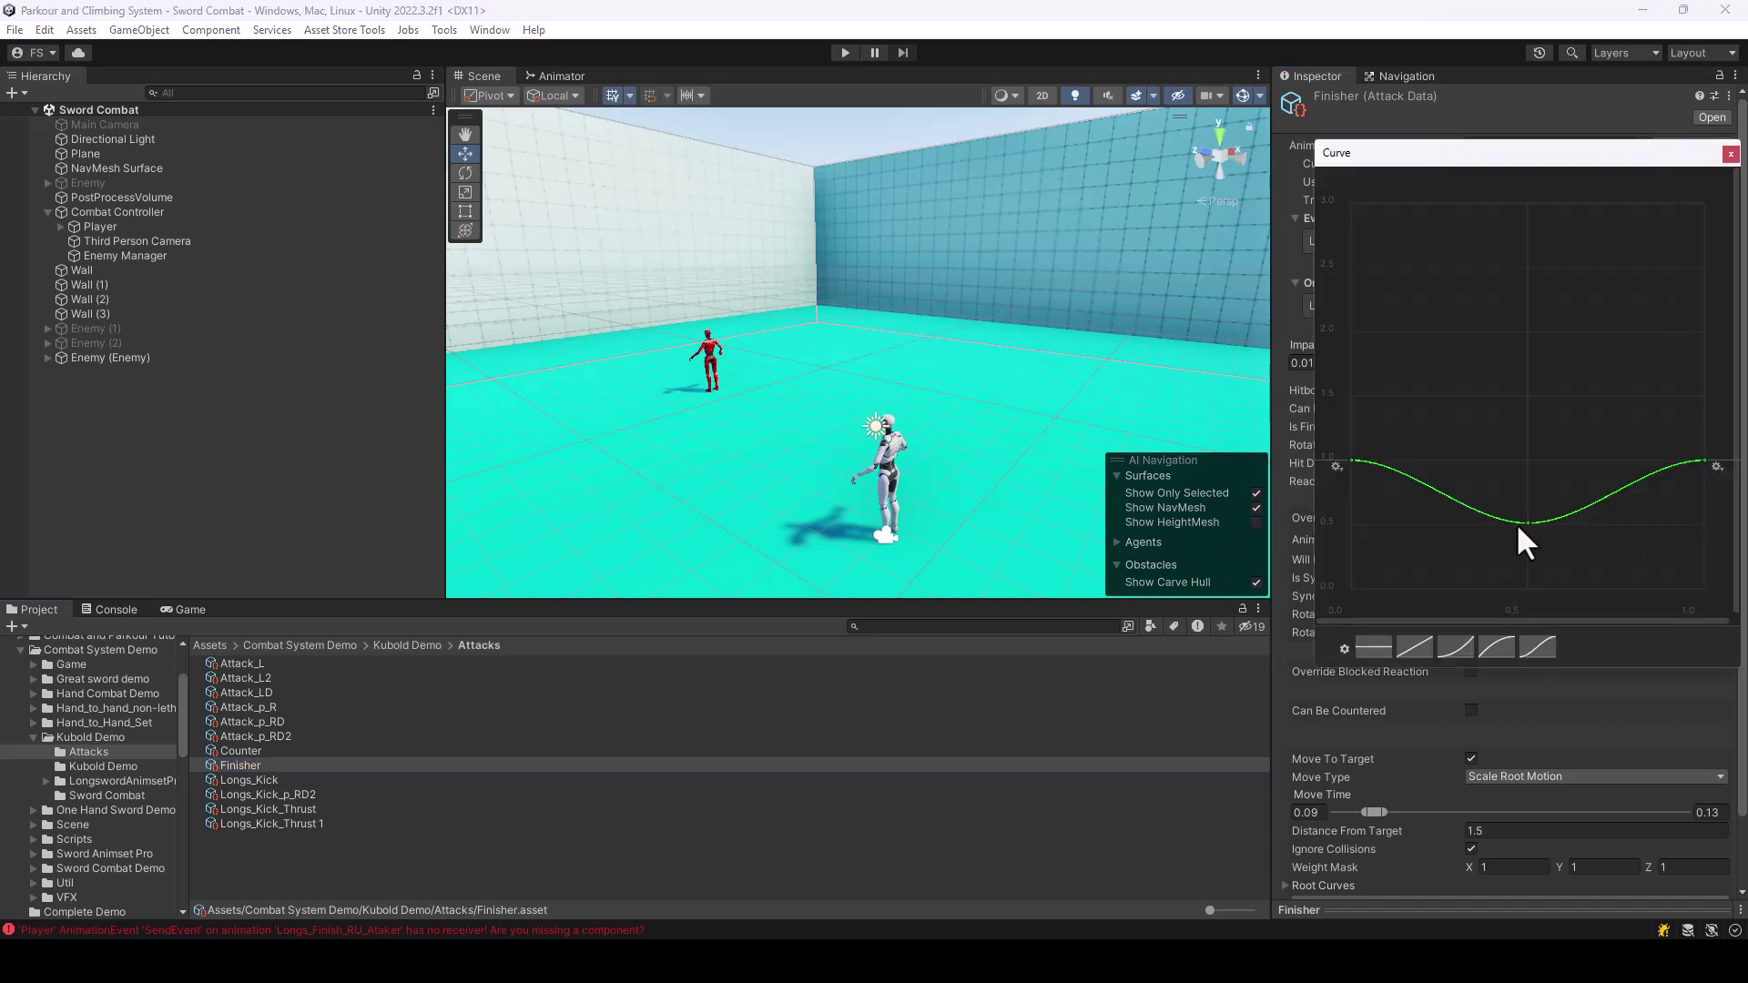
left_click_drag(1527, 521, 1534, 537)
left_click_drag(1516, 520, 1450, 504)
double_click(1456, 493)
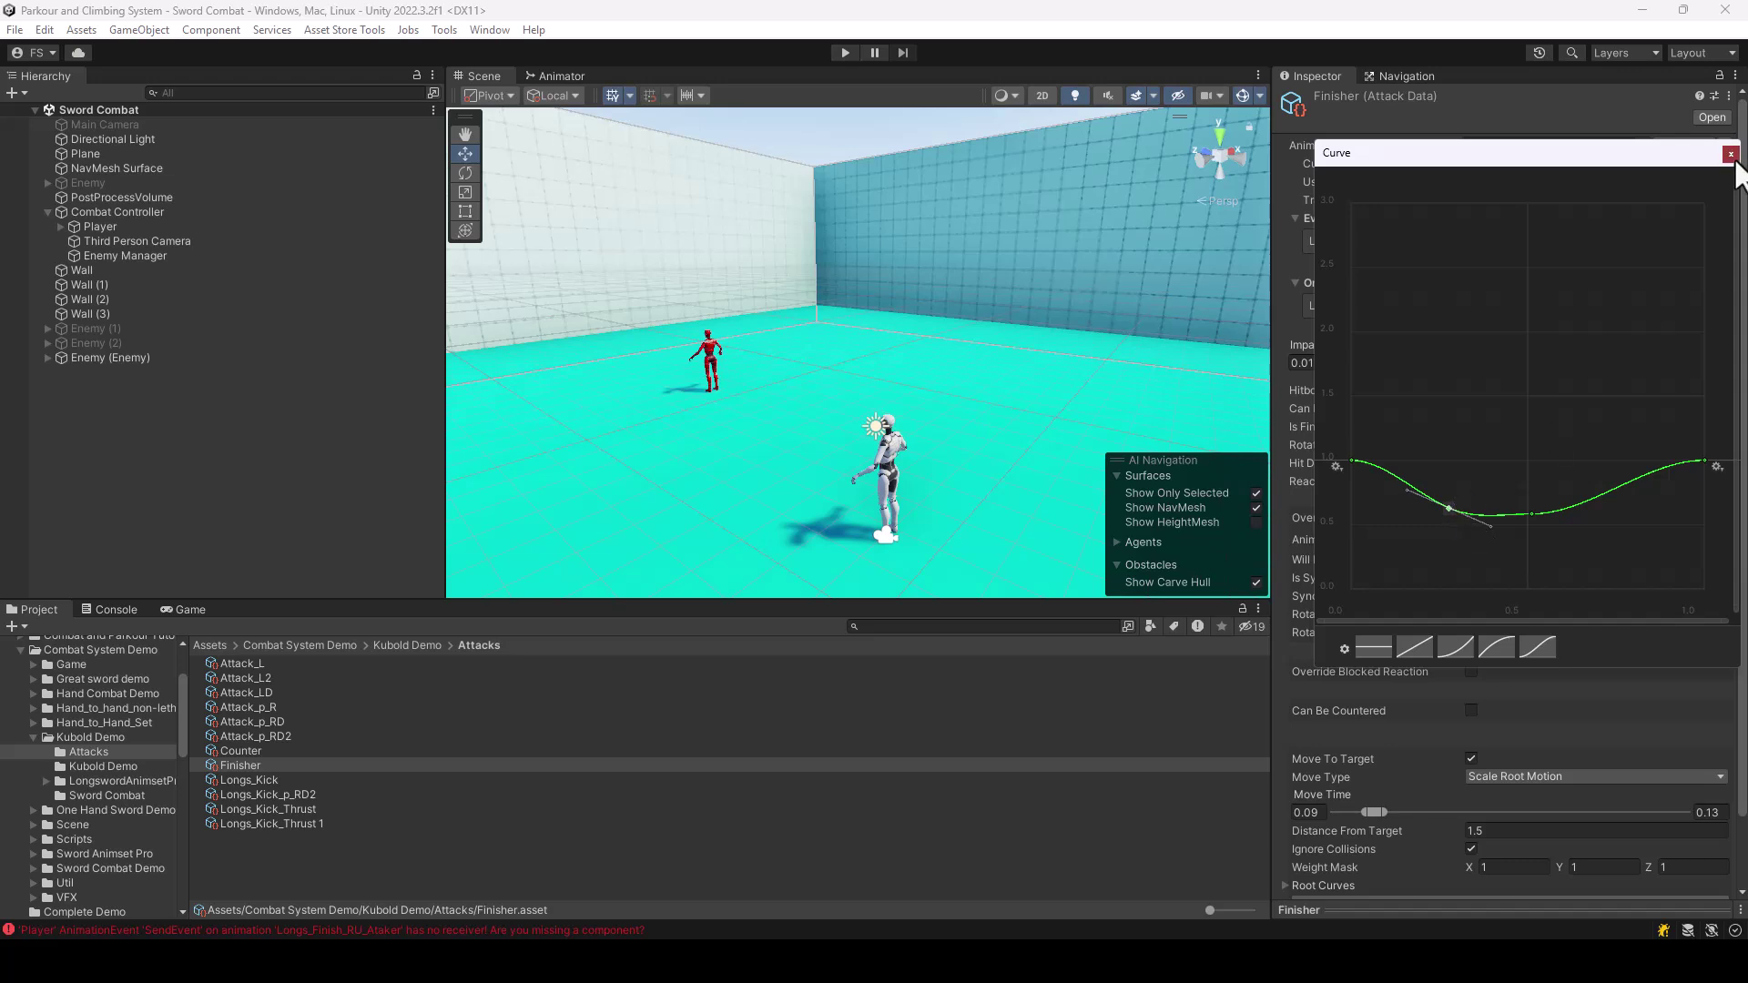
left_click(1729, 153)
left_click(1723, 164)
left_click(1700, 180)
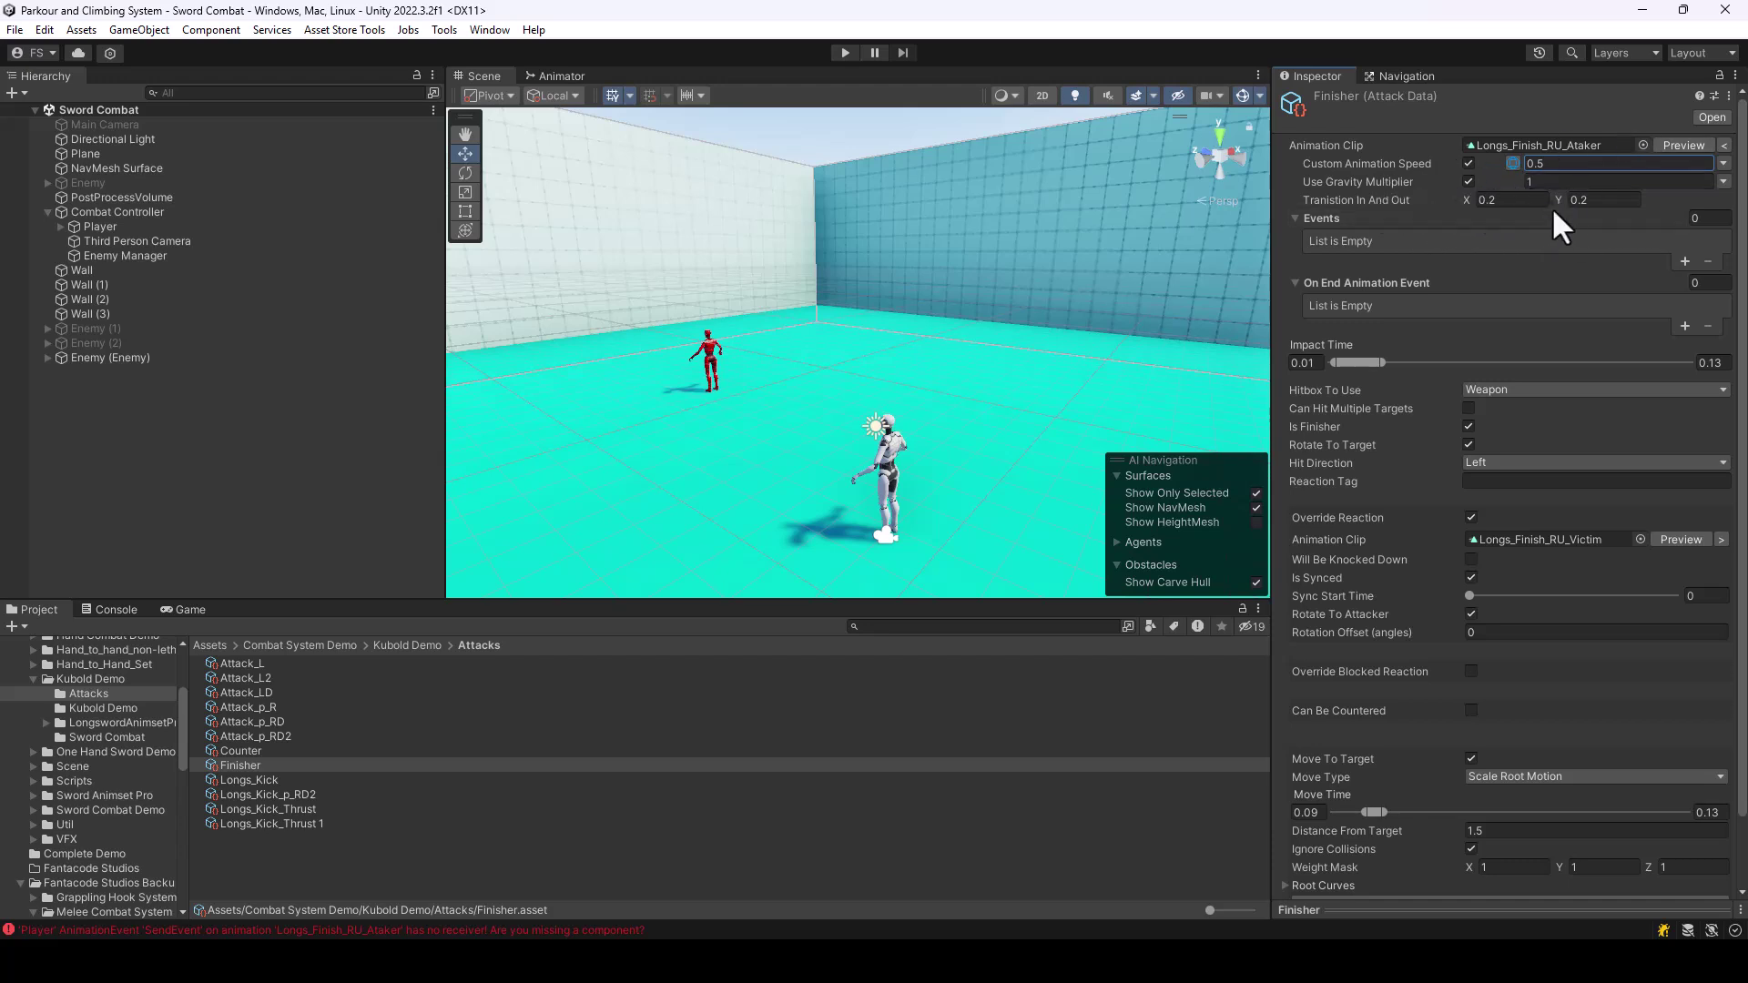
left_click(1491, 198)
Add Element 0 to the Finisher's Events list, at time 0 with no target.
left_click(1683, 260)
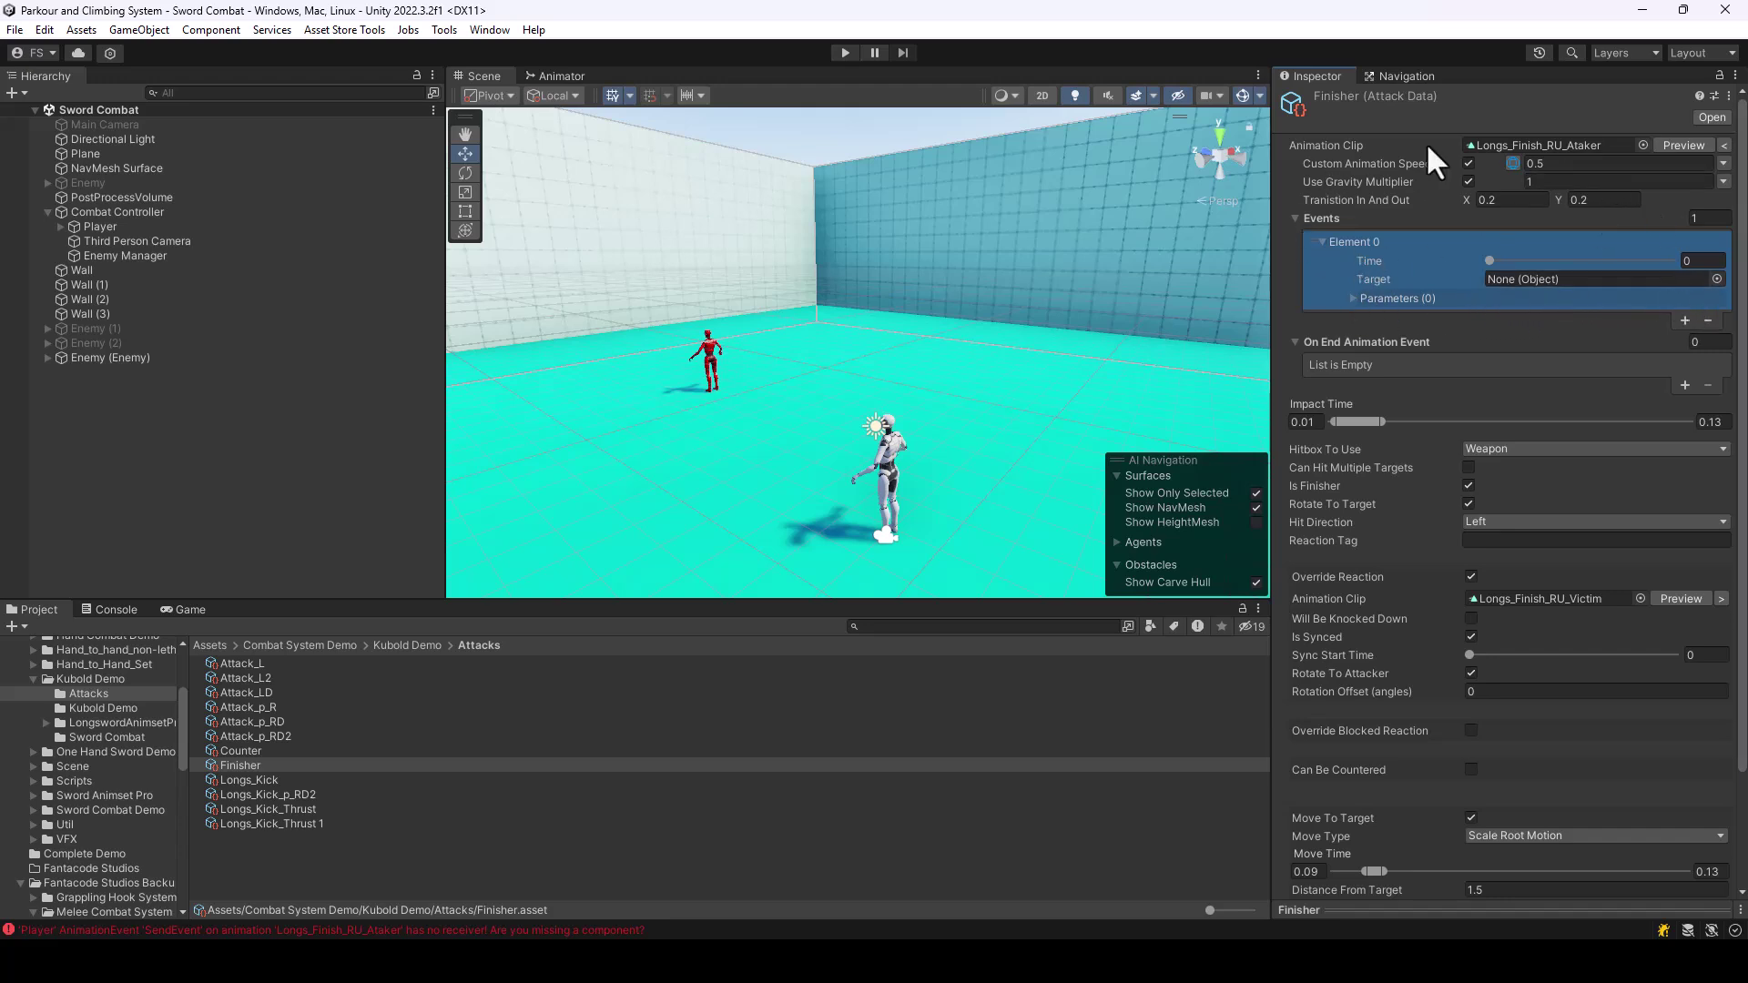
Target the Finisher event at AnimationEventExamples and keep ChangeCamera as its method.
left_click(1717, 279)
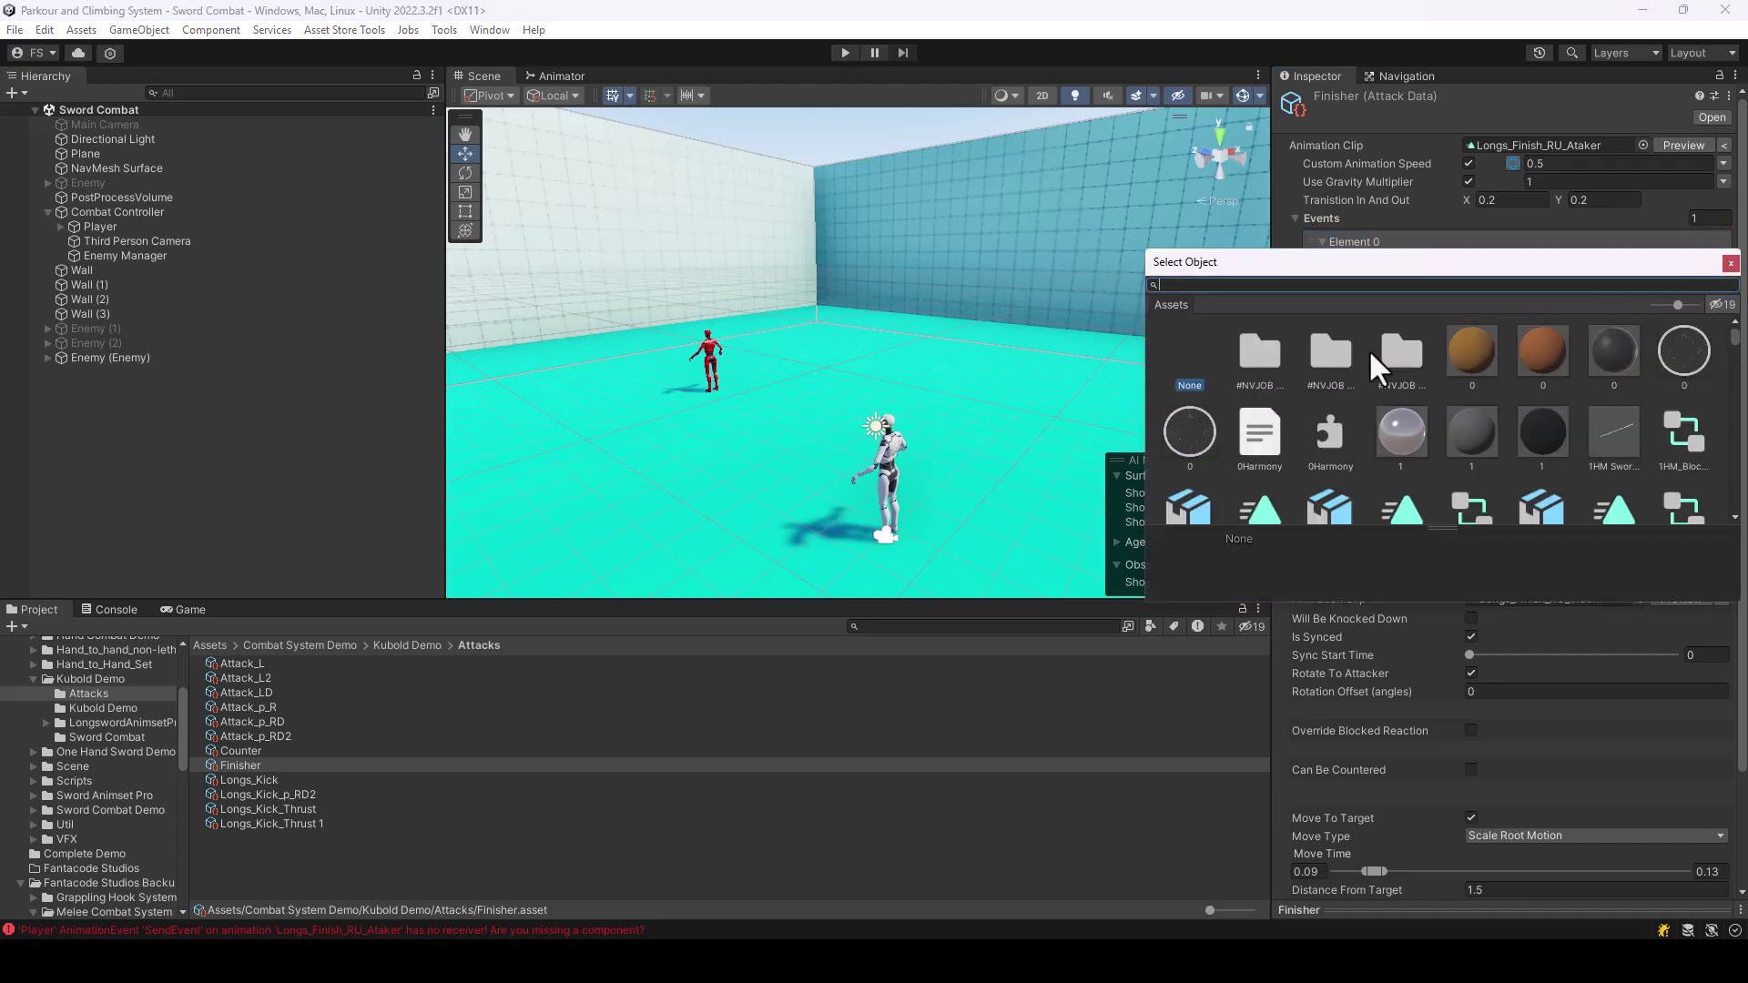
type("AnimationE")
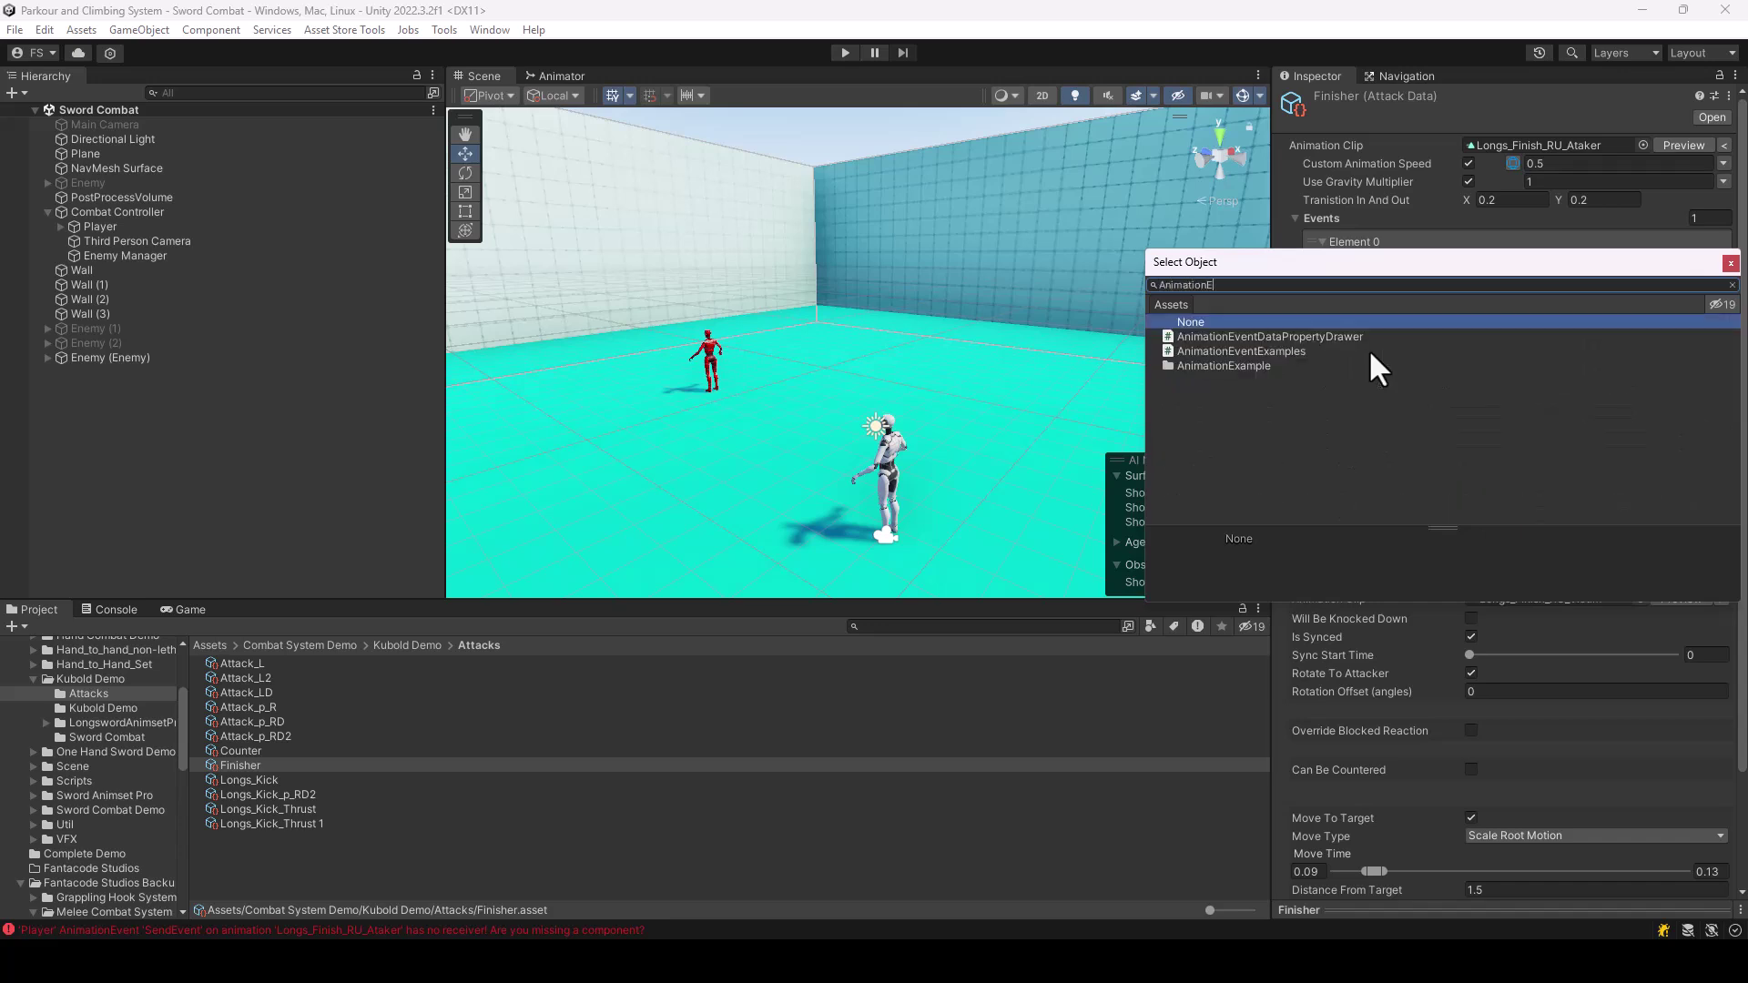
double_click(1329, 351)
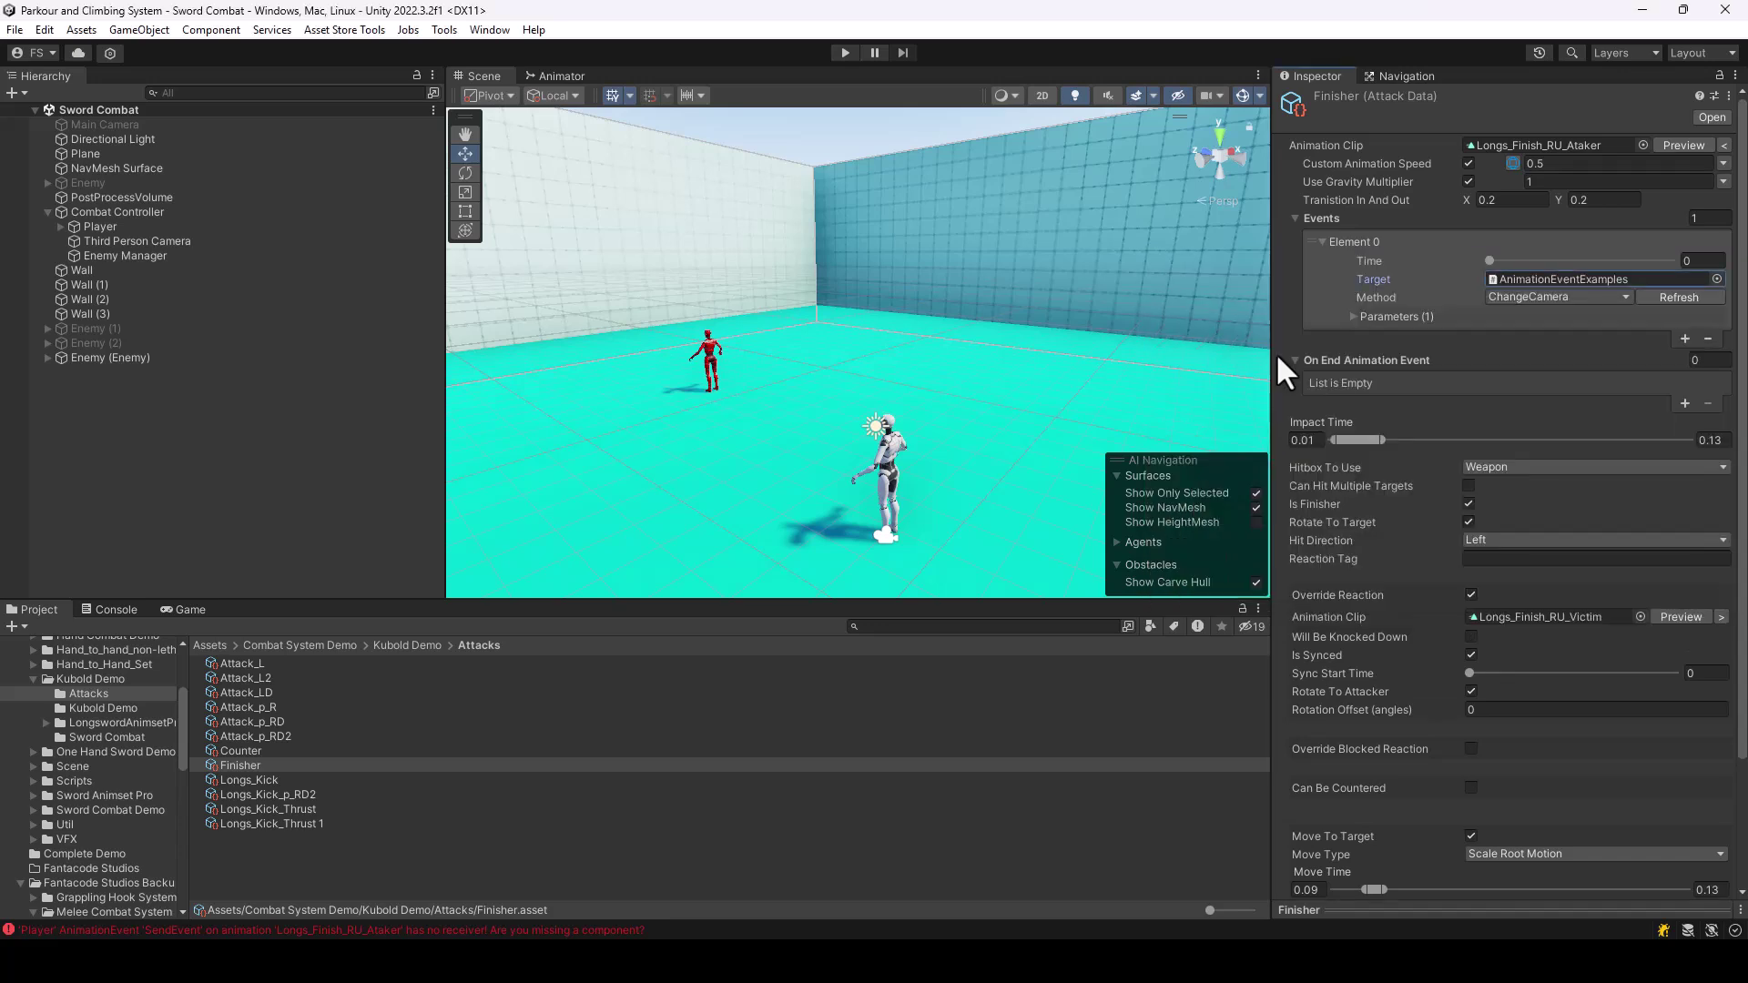
left_click(1616, 299)
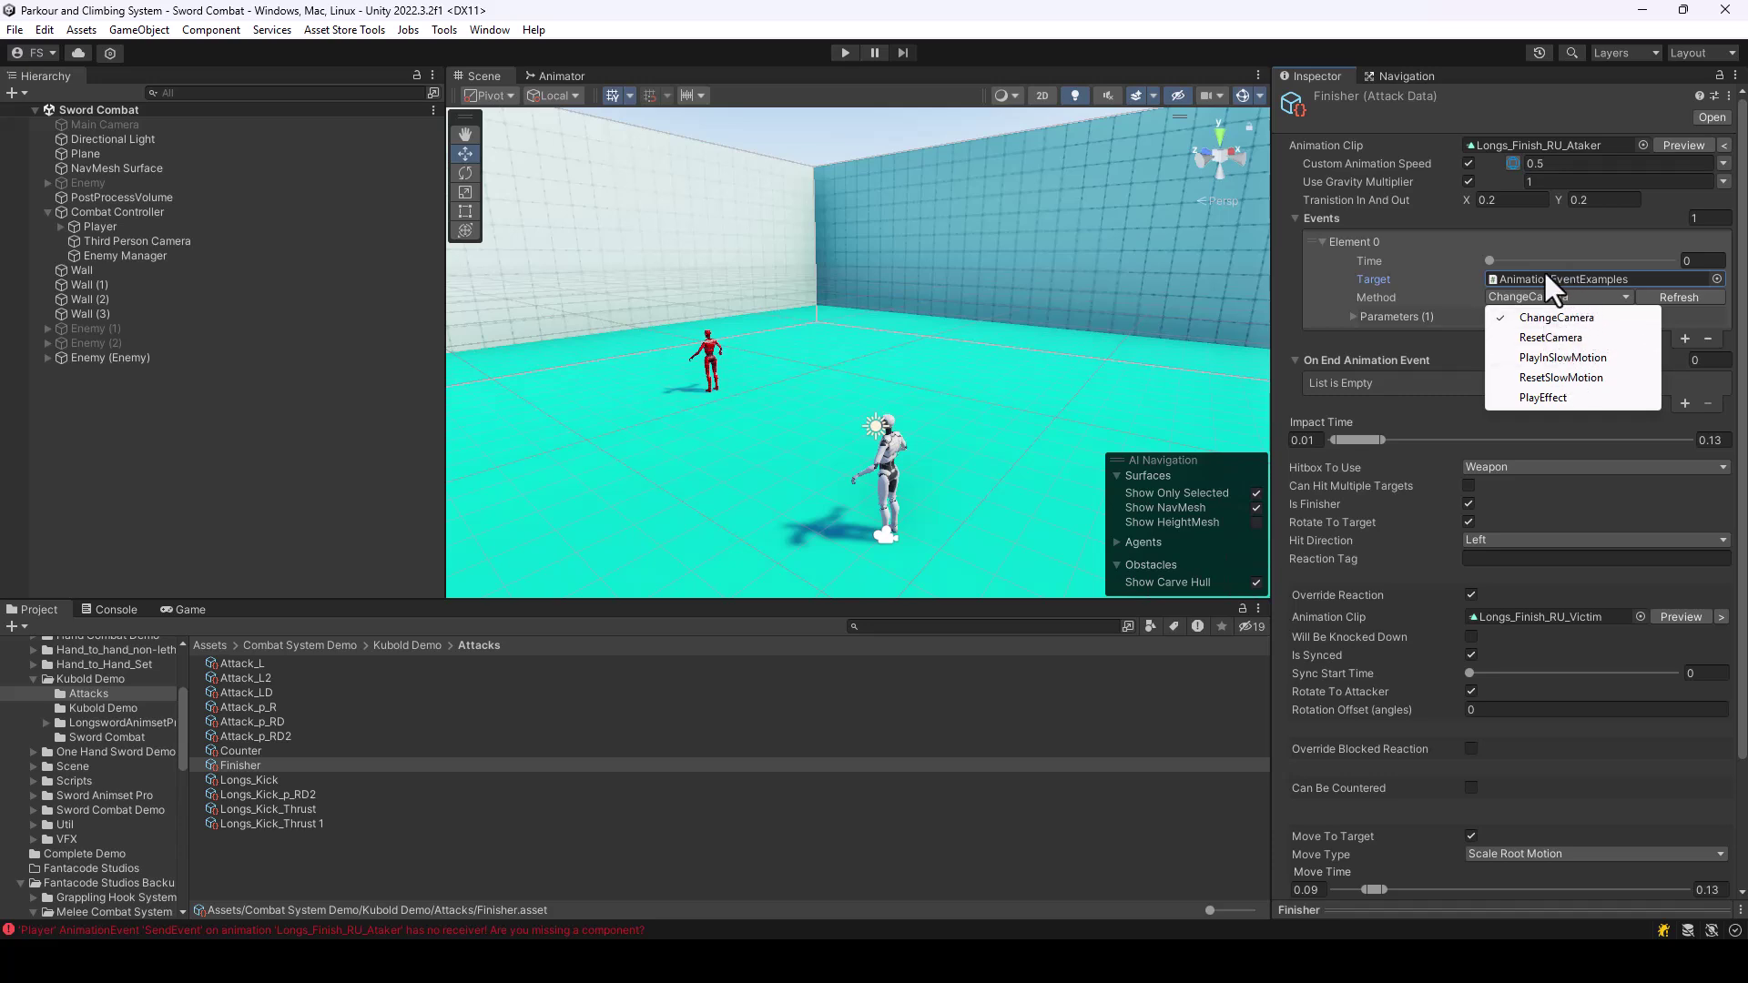
left_click(1466, 338)
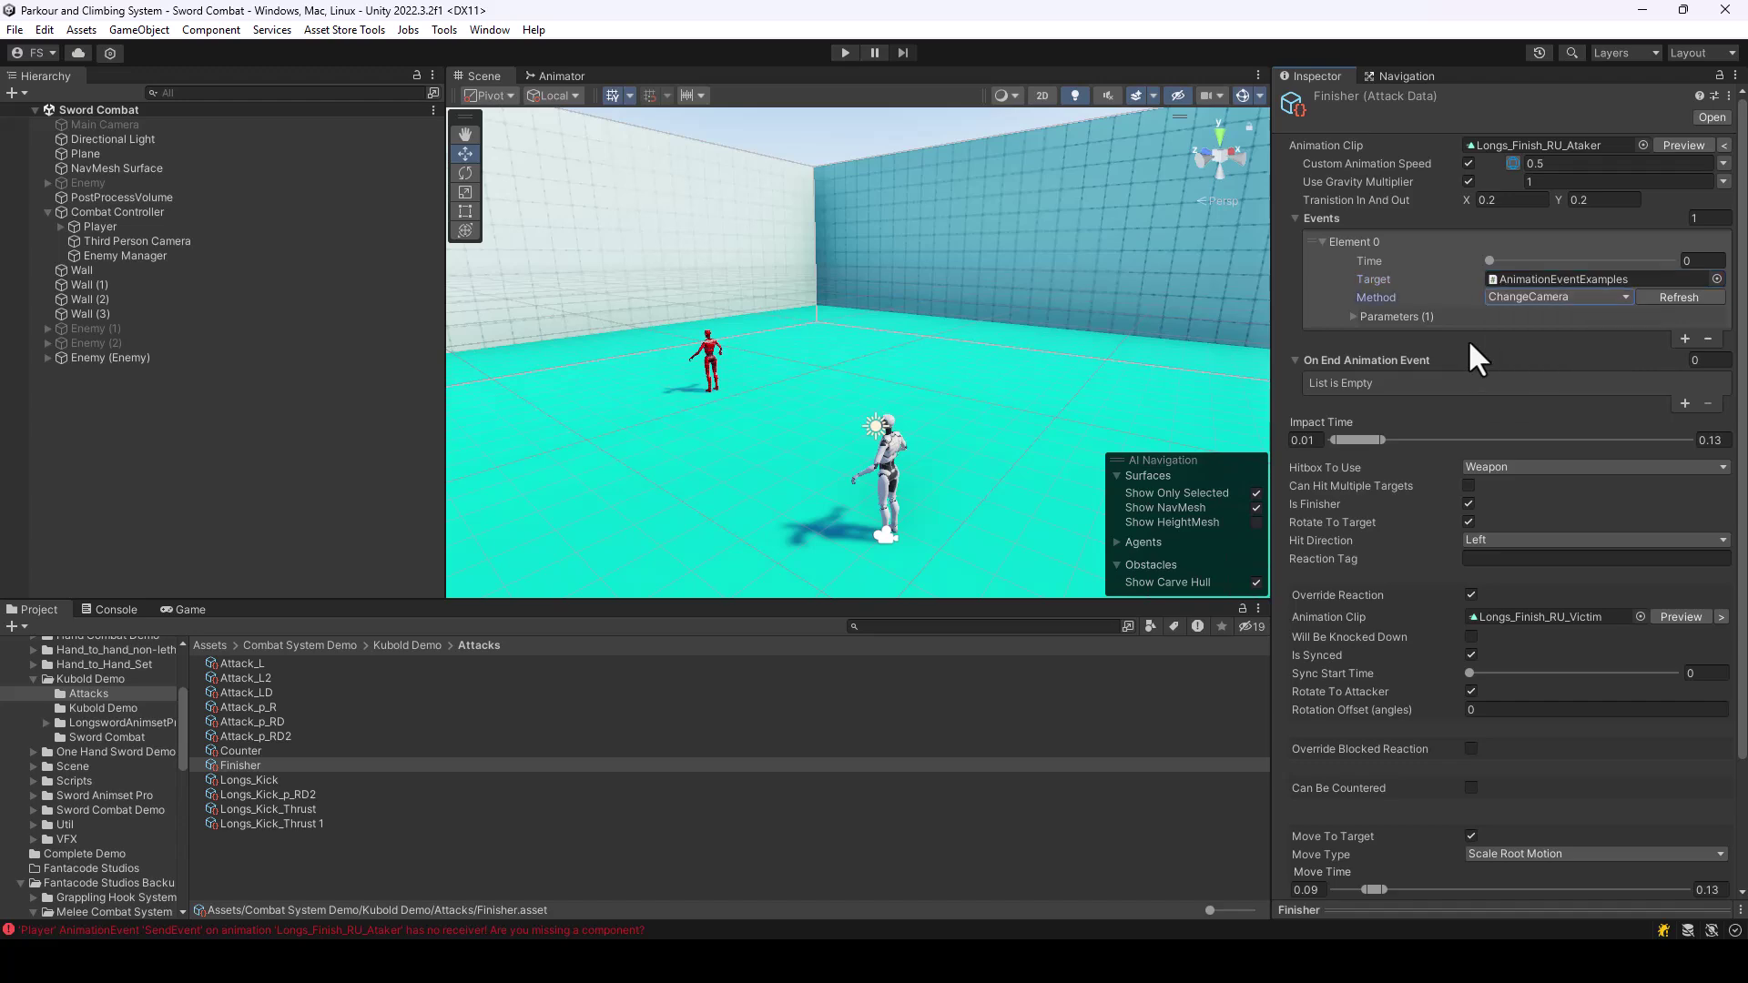
Inspect the ChangeCamera and ResetCamera methods in the AnimationEventExamples script in Visual Studio.
double_click(1562, 280)
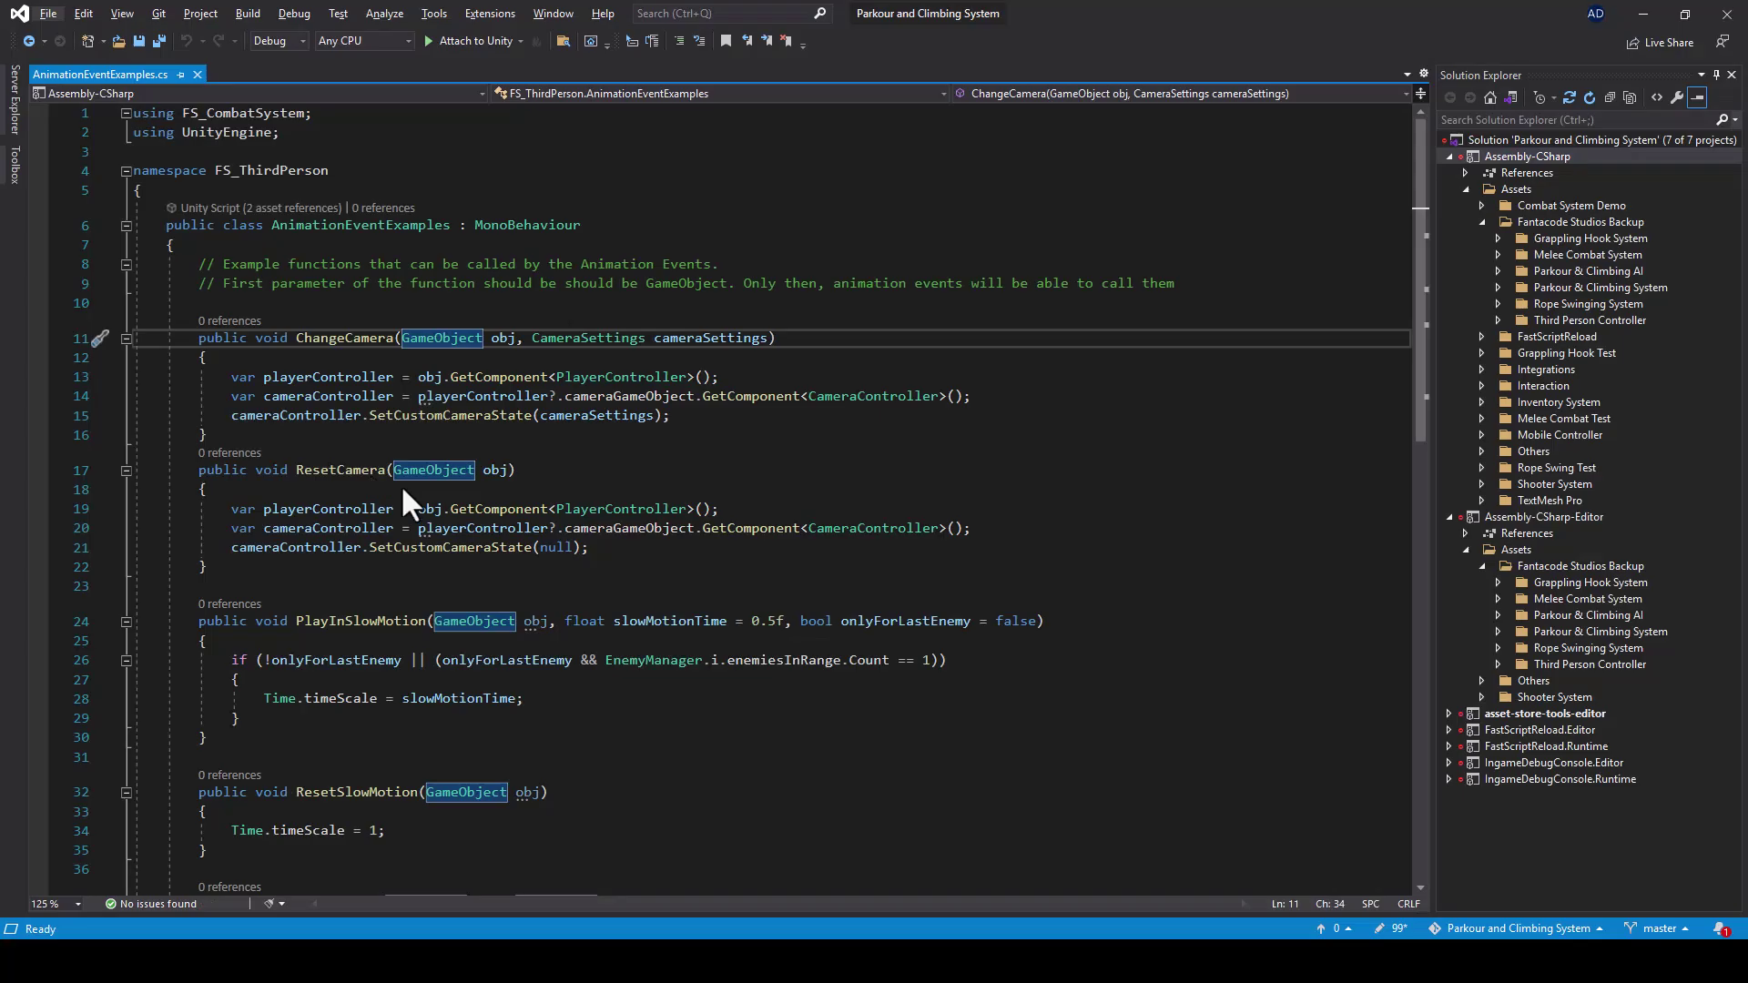
left_click(1022, 415)
left_click(296, 338)
double_click(296, 337)
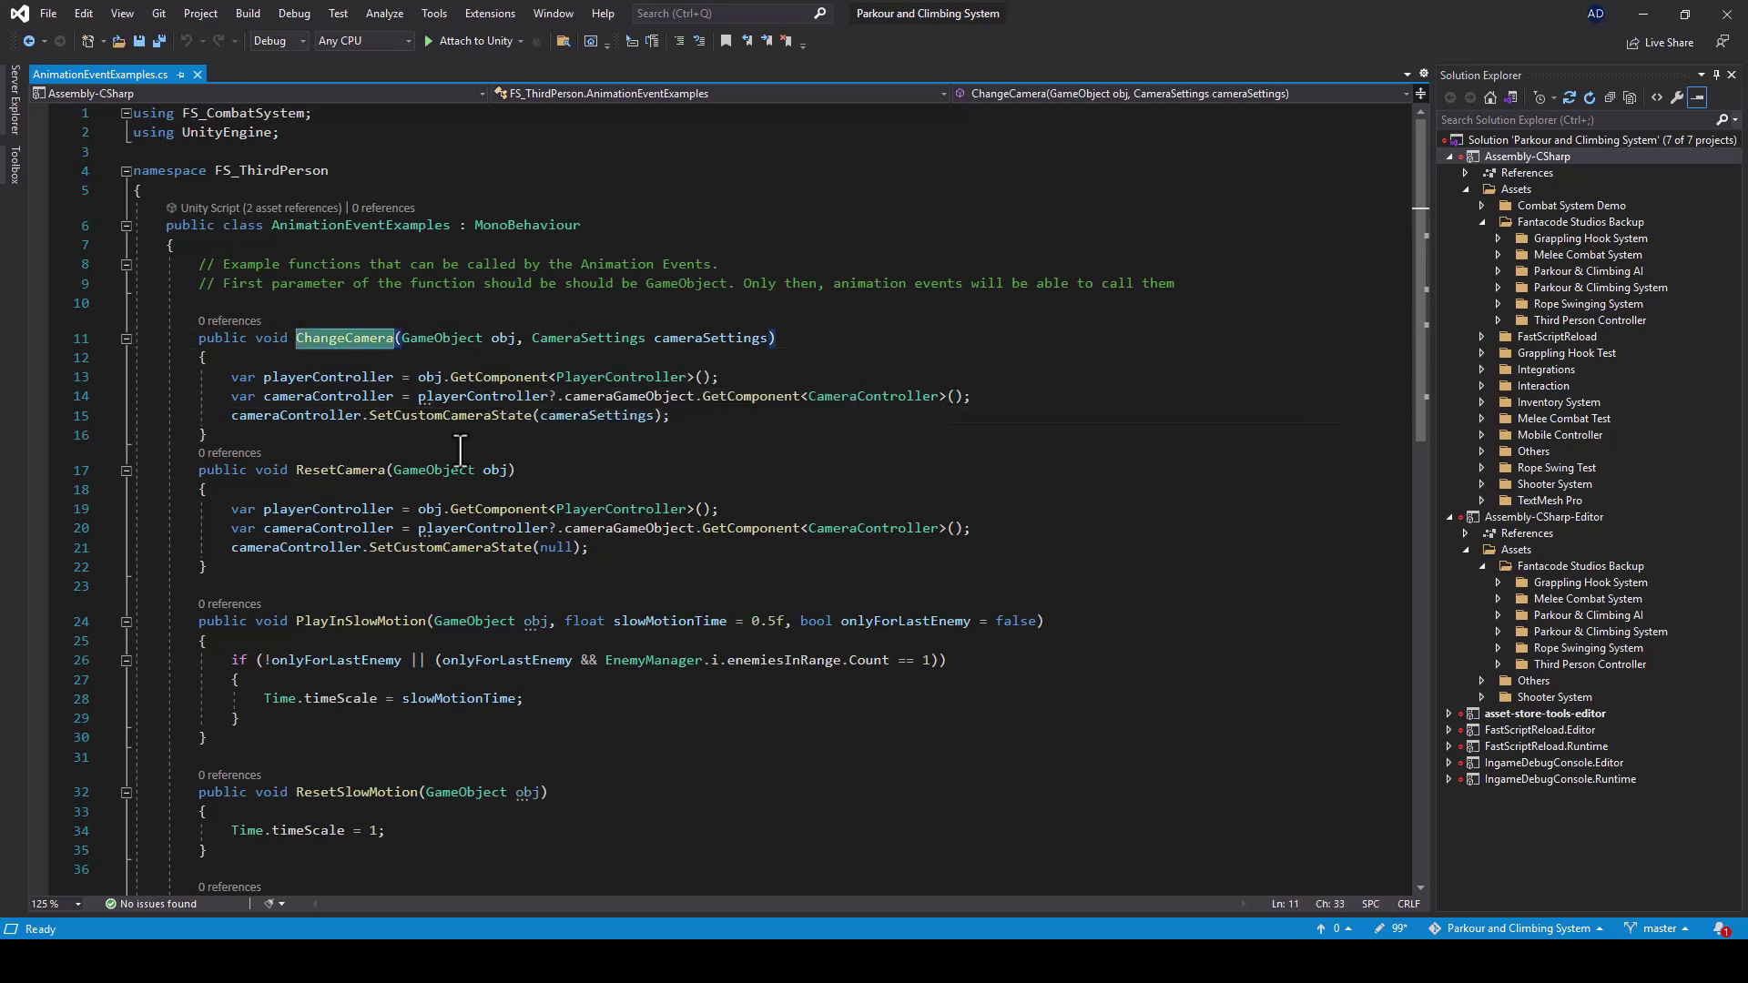
double_click(378, 472)
key("alt+Tab")
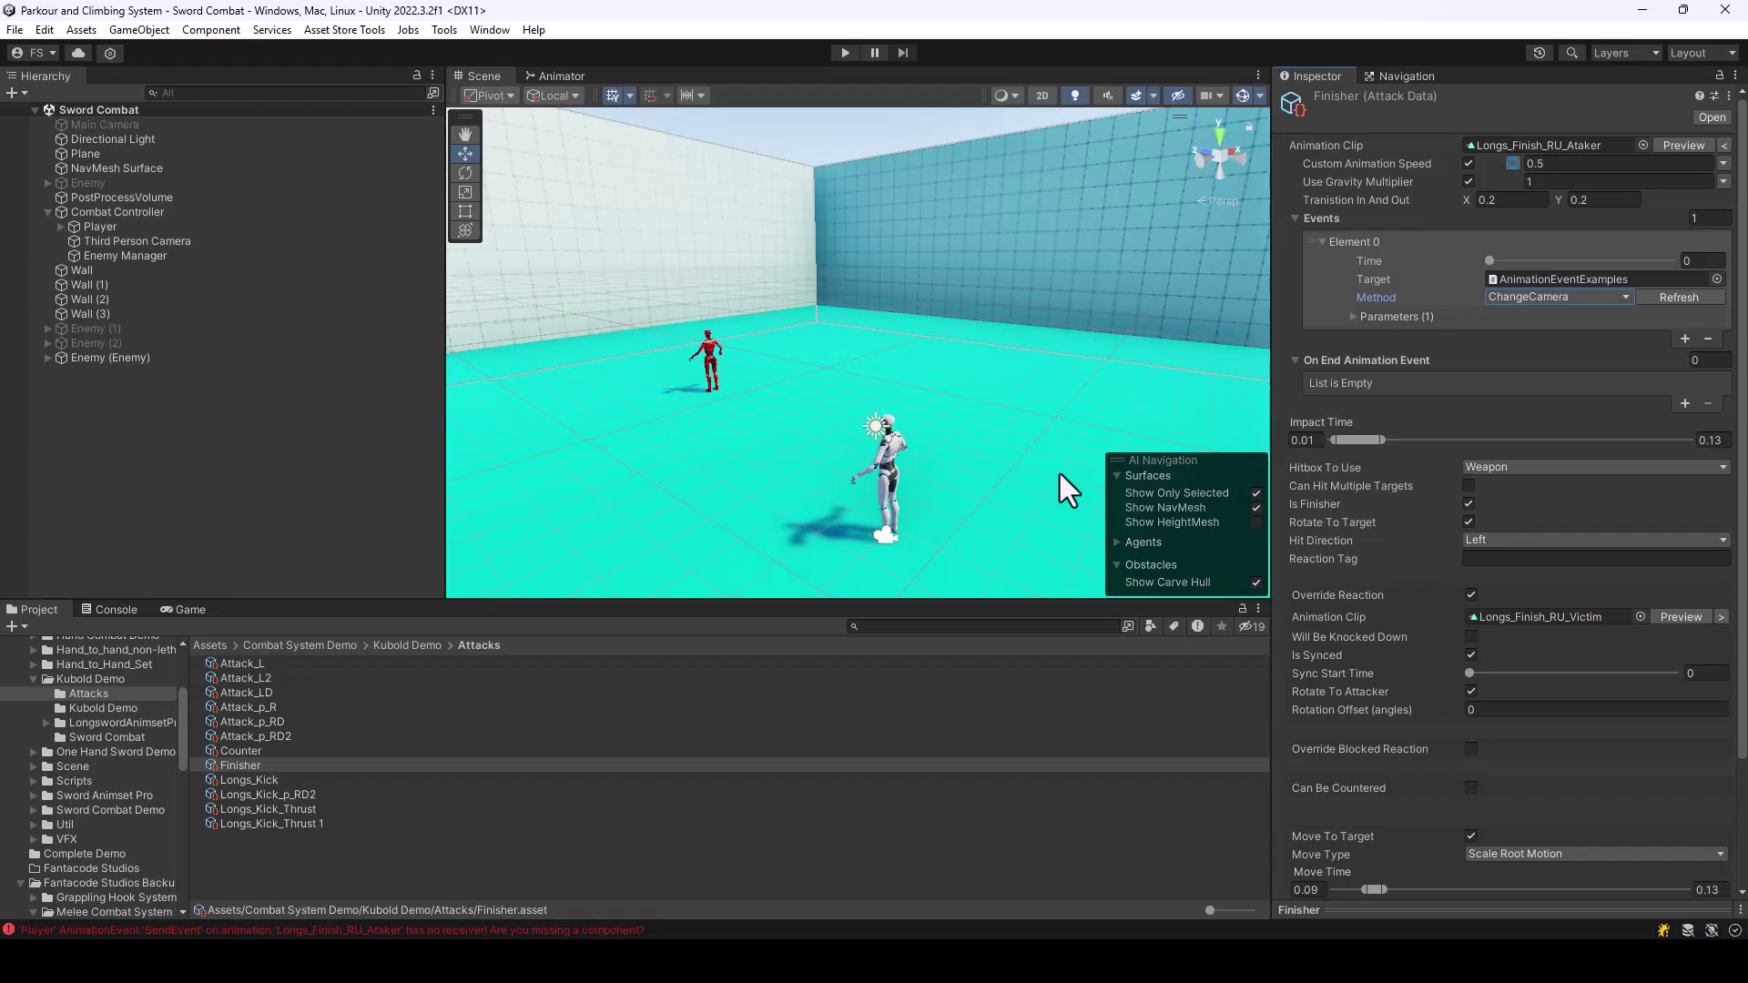
Change the Finisher event method to PlayInSlowMotion with onlyForLastEnemy ticked.
left_click(1605, 297)
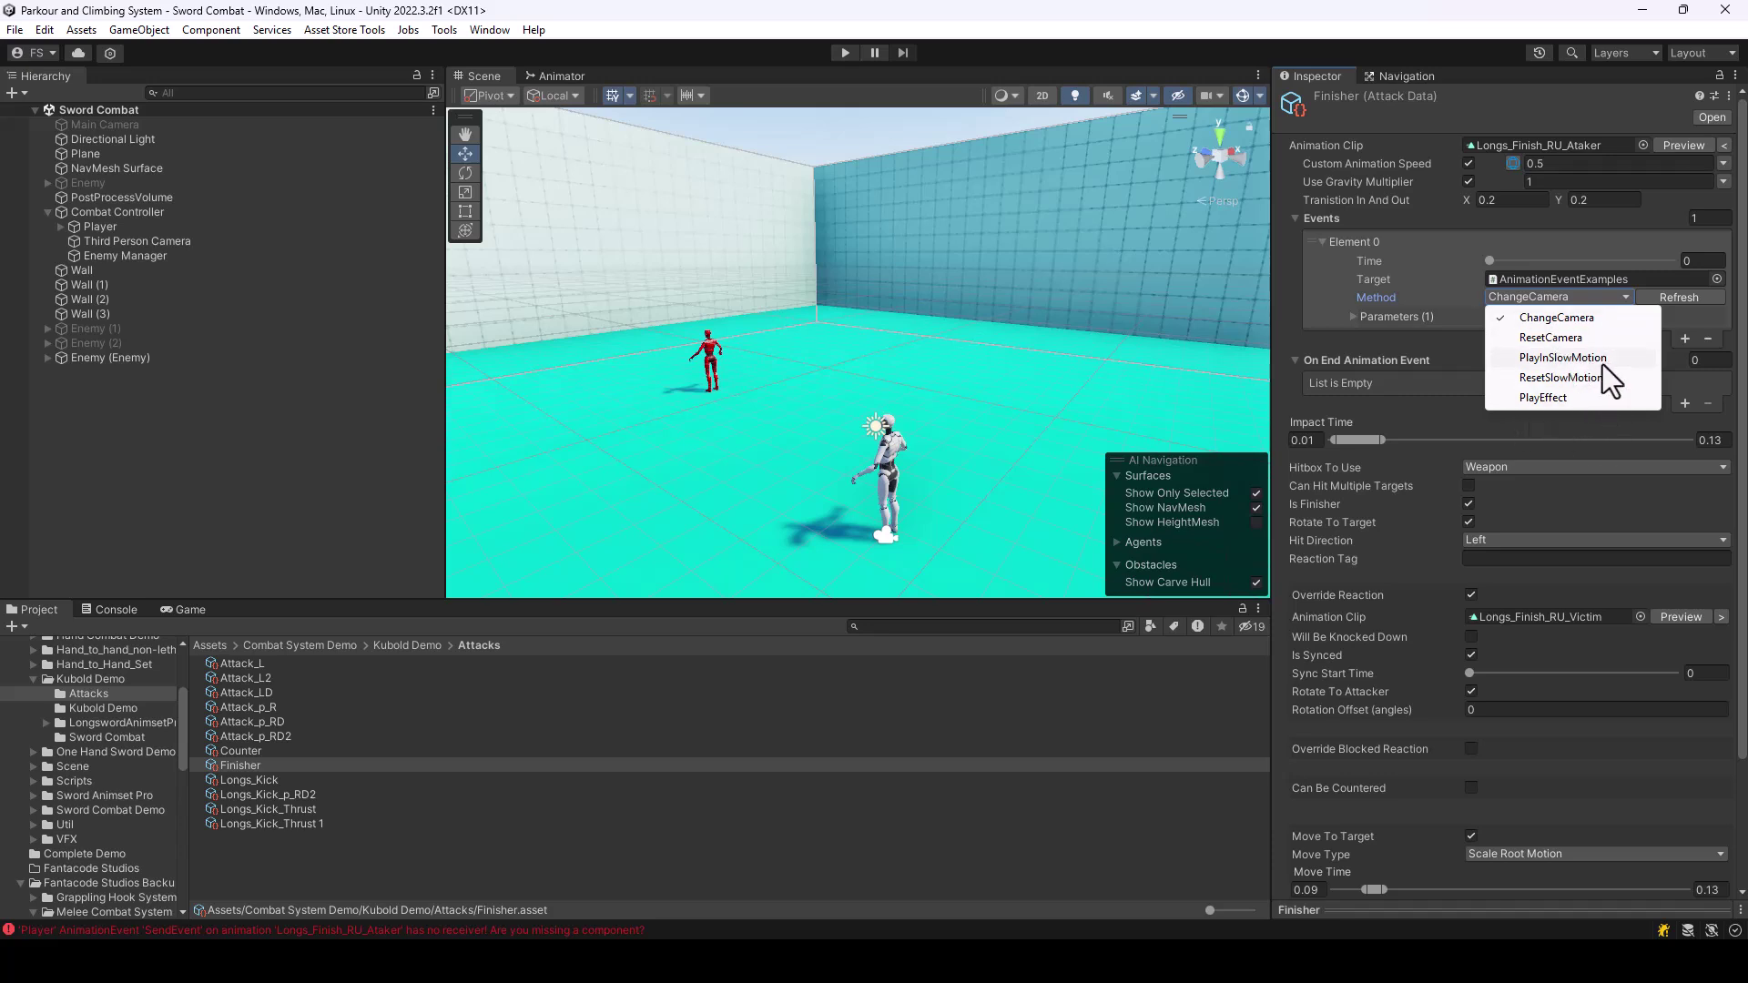
left_click(1565, 359)
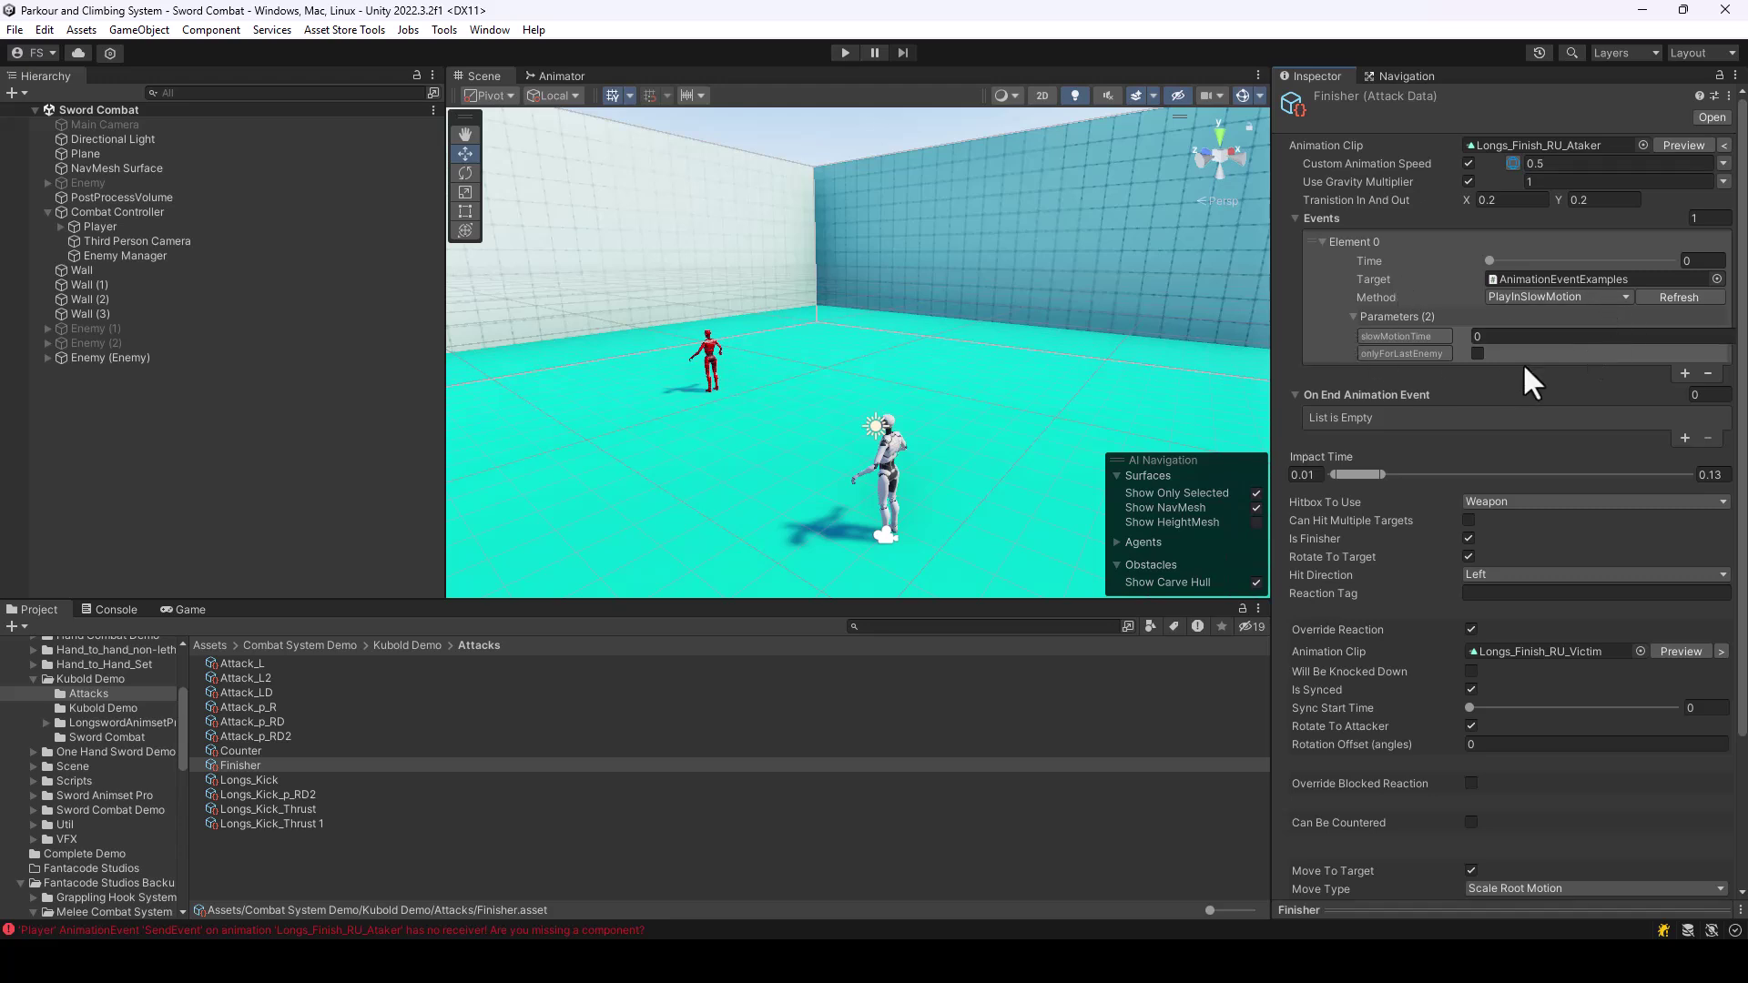
left_click(1476, 353)
double_click(1484, 278)
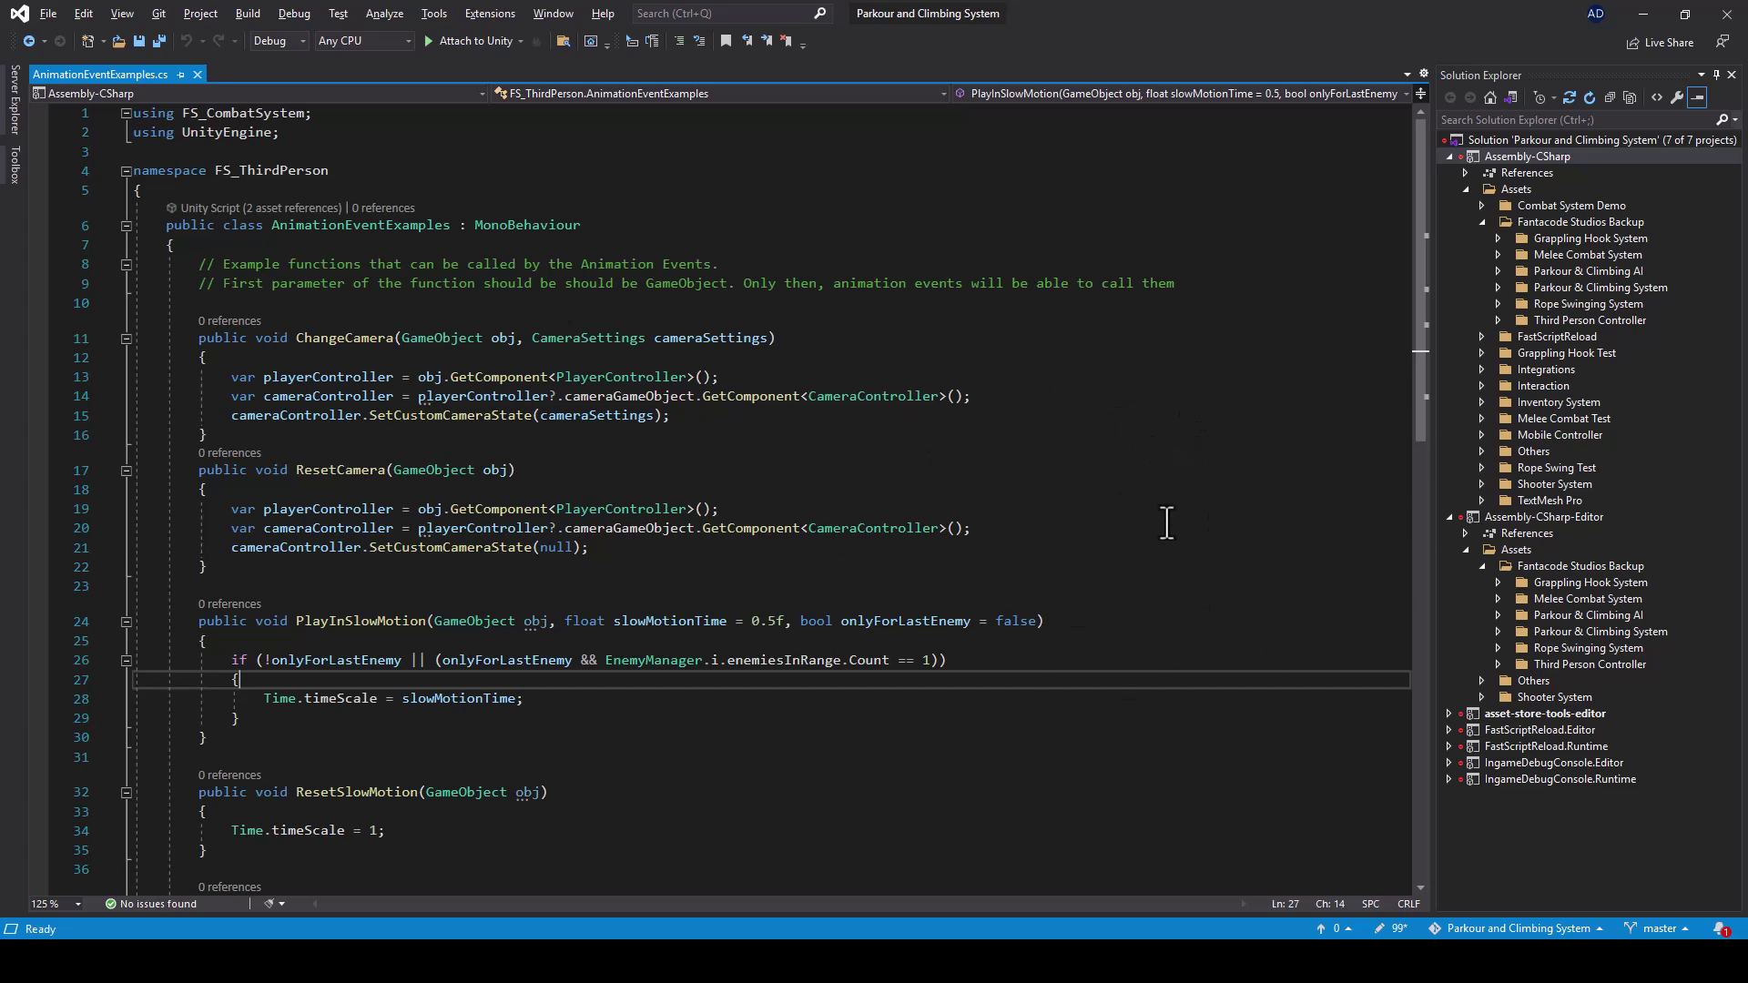
key("alt+Tab")
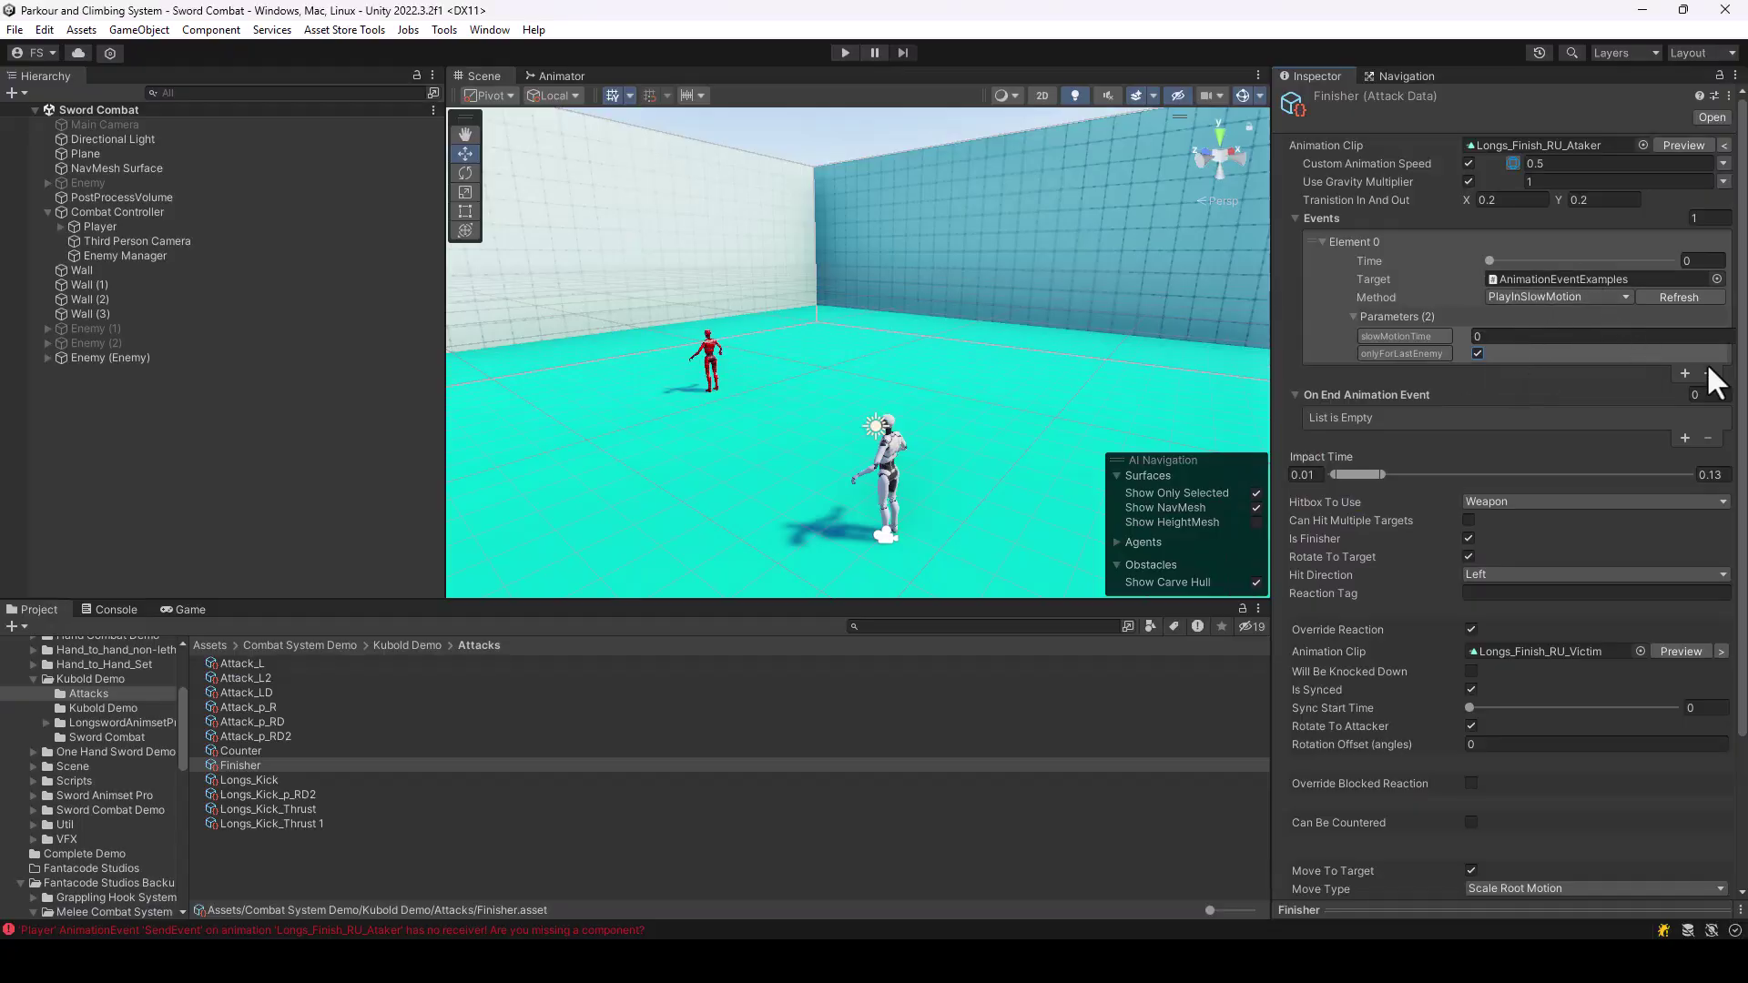
double_click(1629, 286)
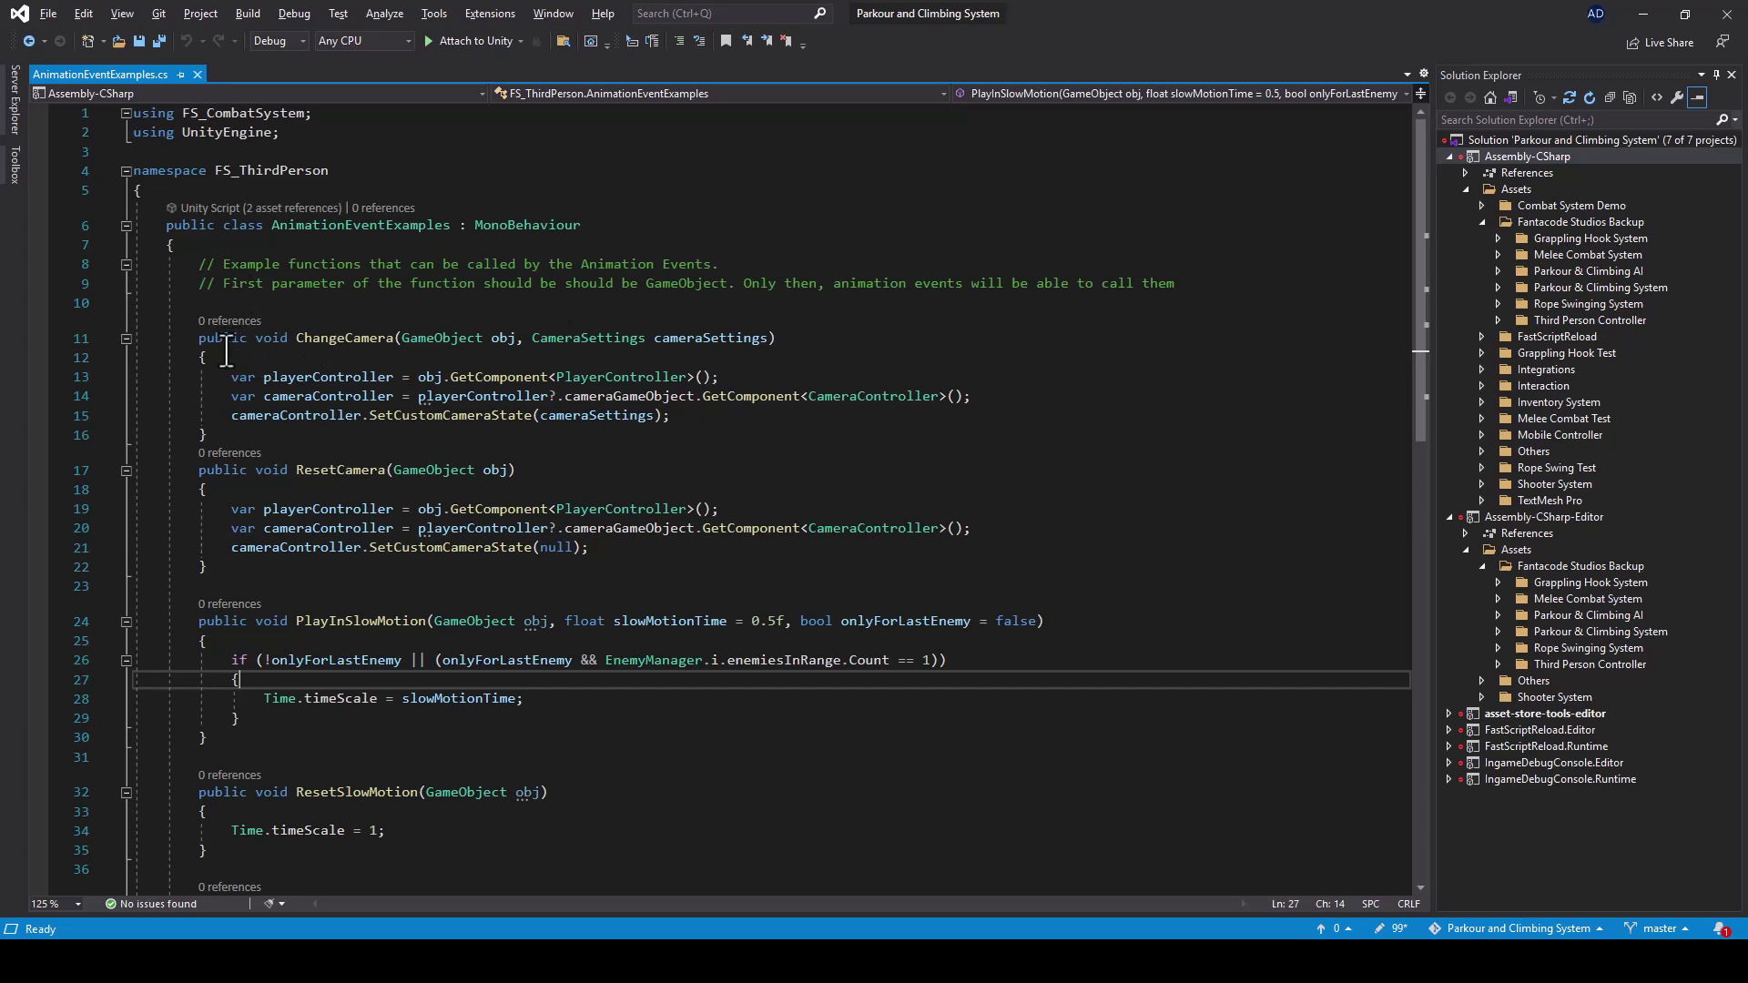
left_click_drag(404, 338, 514, 343)
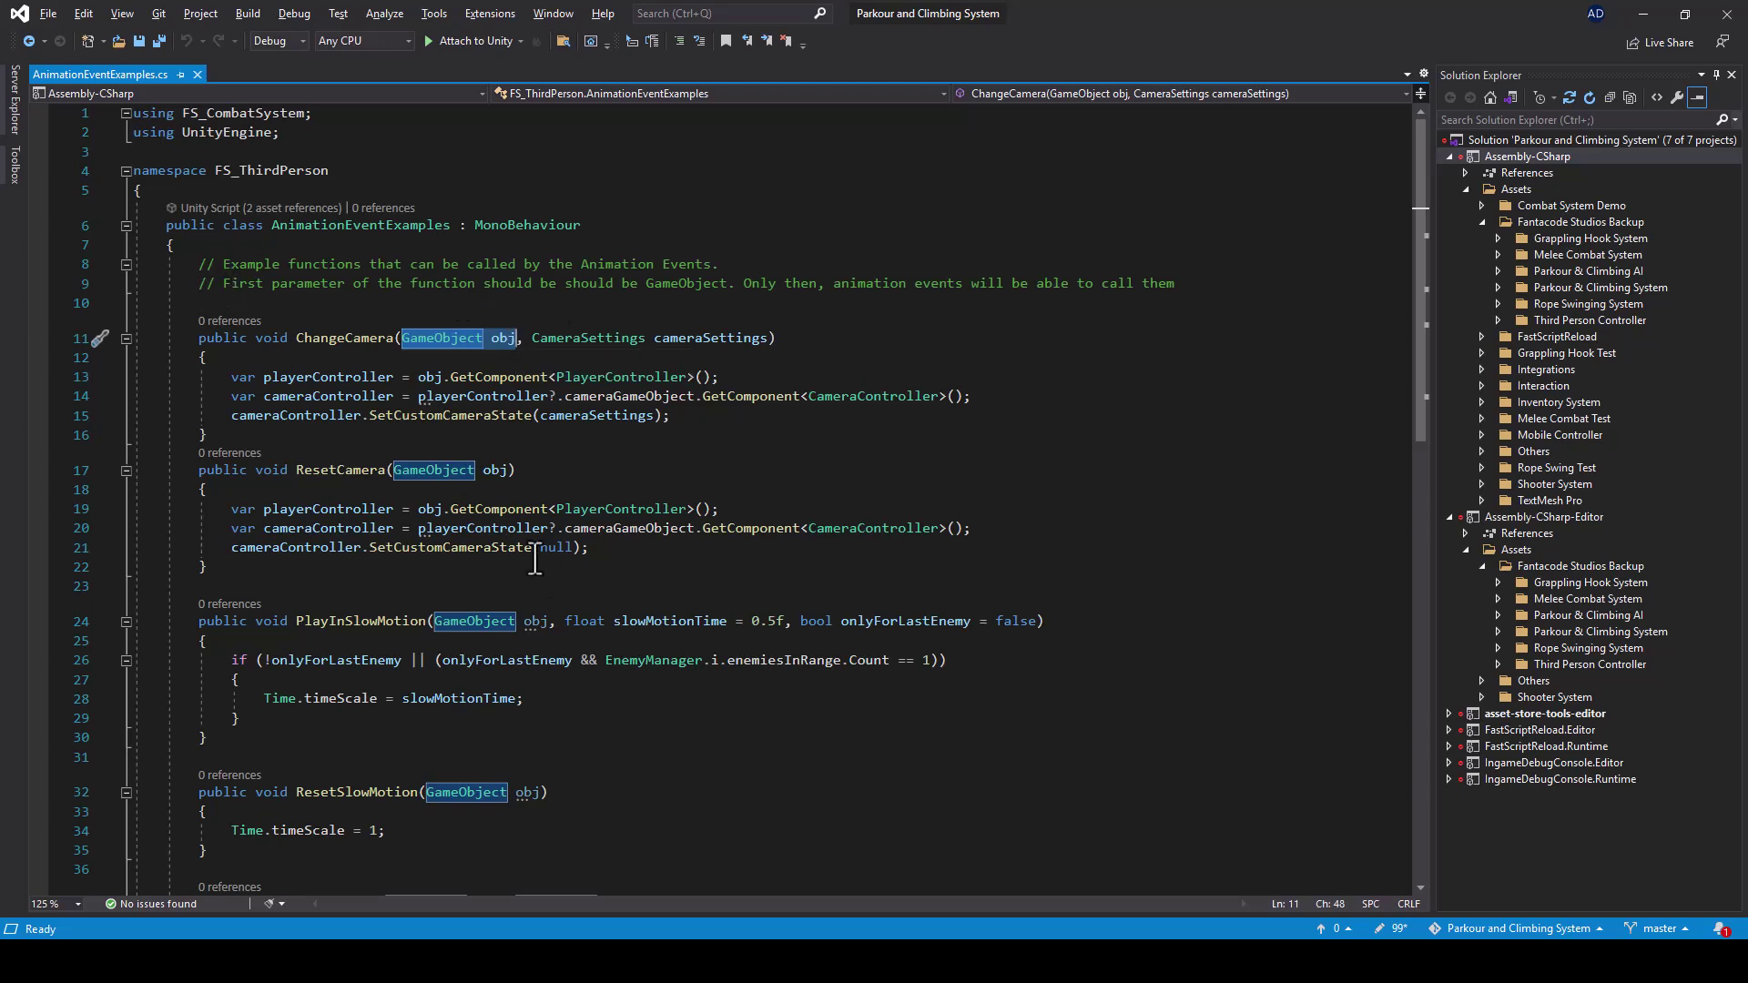
scroll(587, 437, "down", 1)
left_click(515, 412)
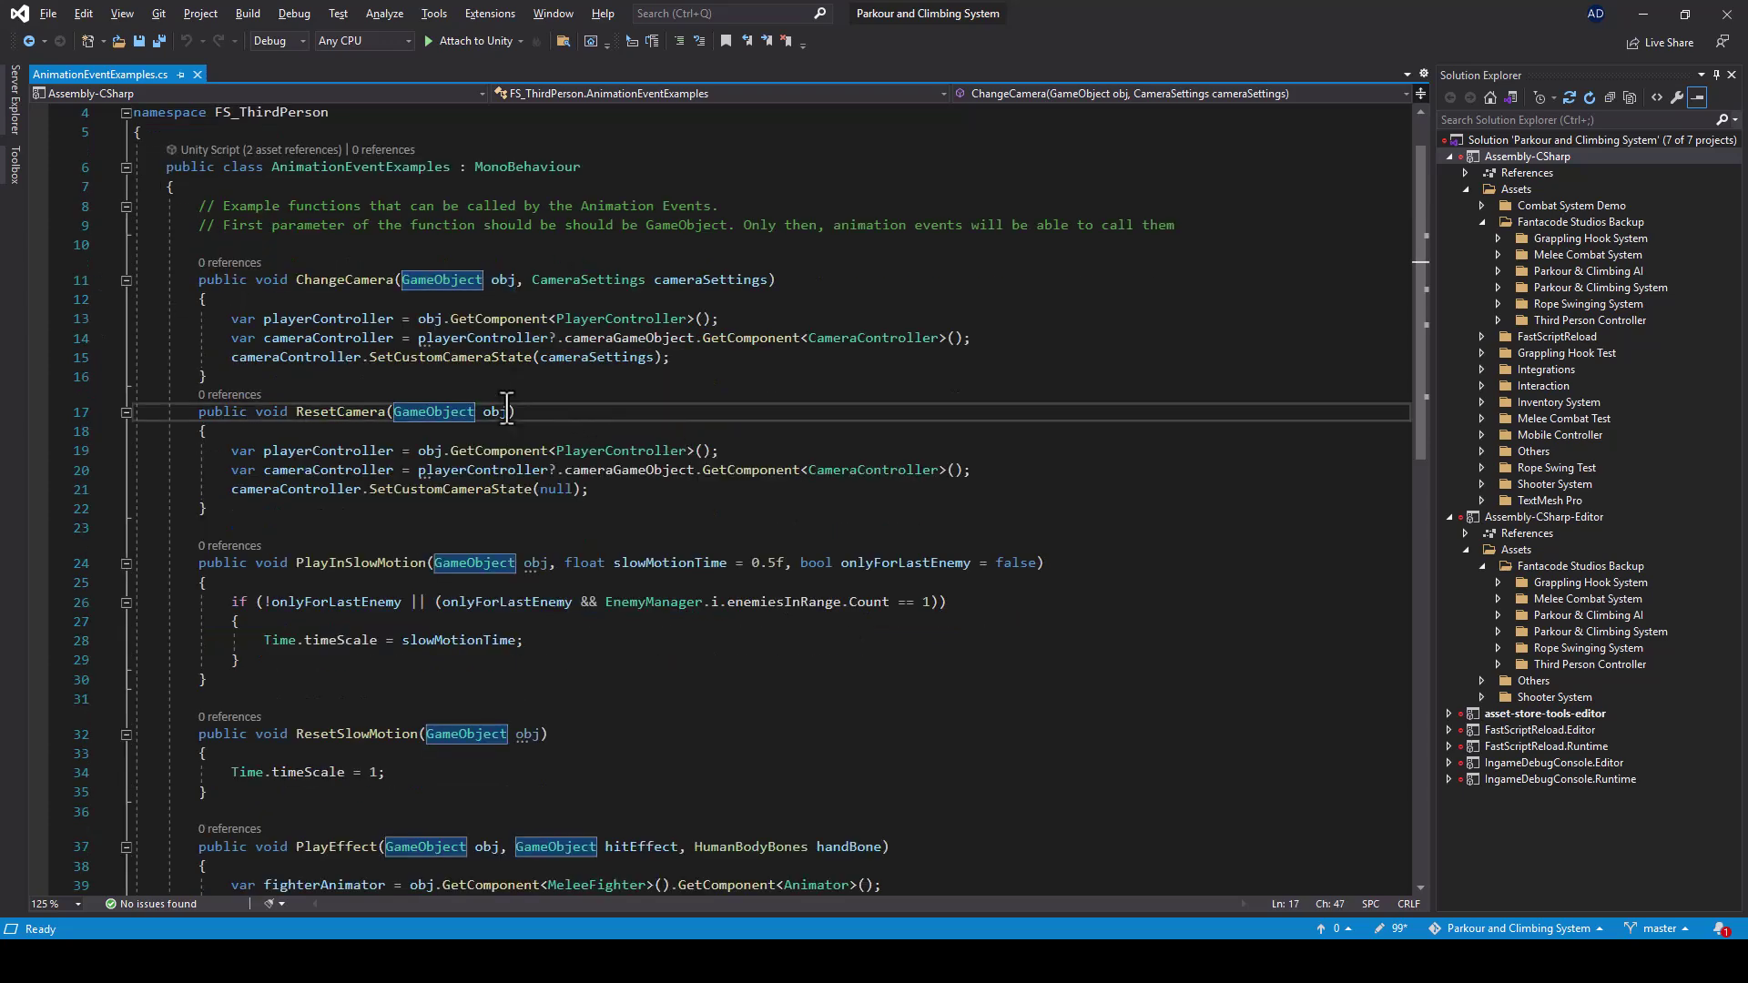
left_click(525, 562)
scroll(603, 748, "down", 2)
left_click(523, 618)
left_click(490, 730)
key("alt+Tab")
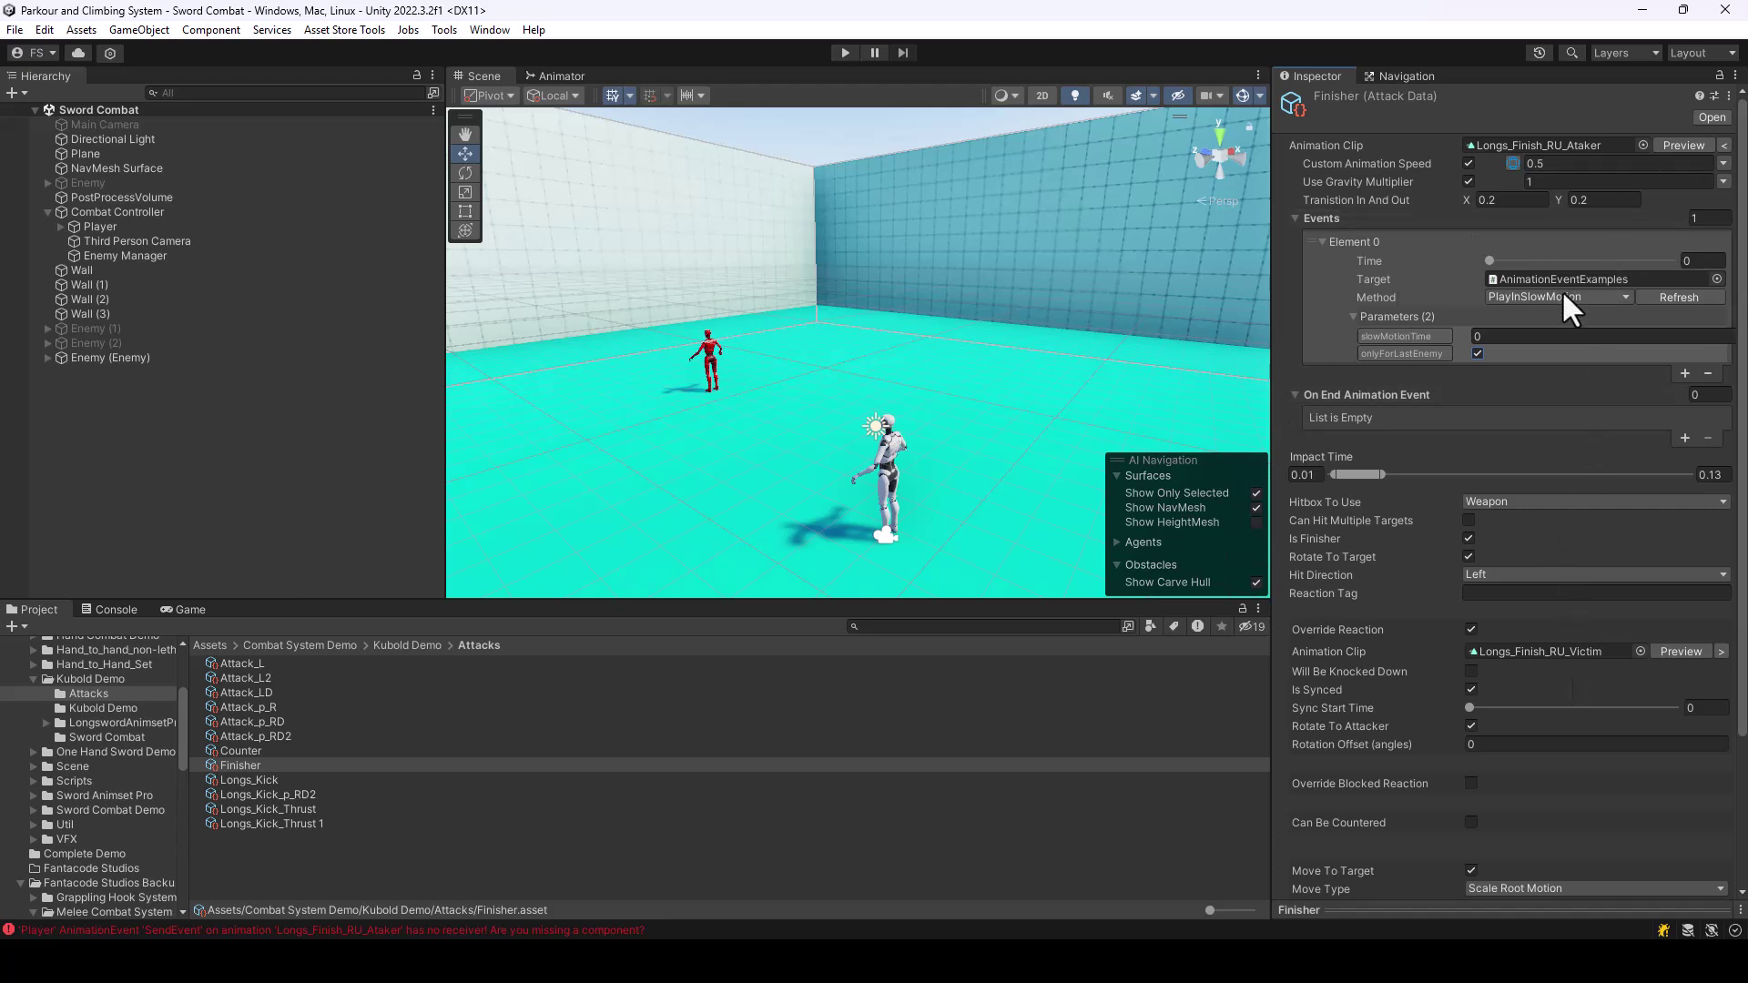
Set the Finisher event to ChangeCamera with Distance 1.81, then select Third Person Camera.
left_click(1595, 299)
left_click(1543, 319)
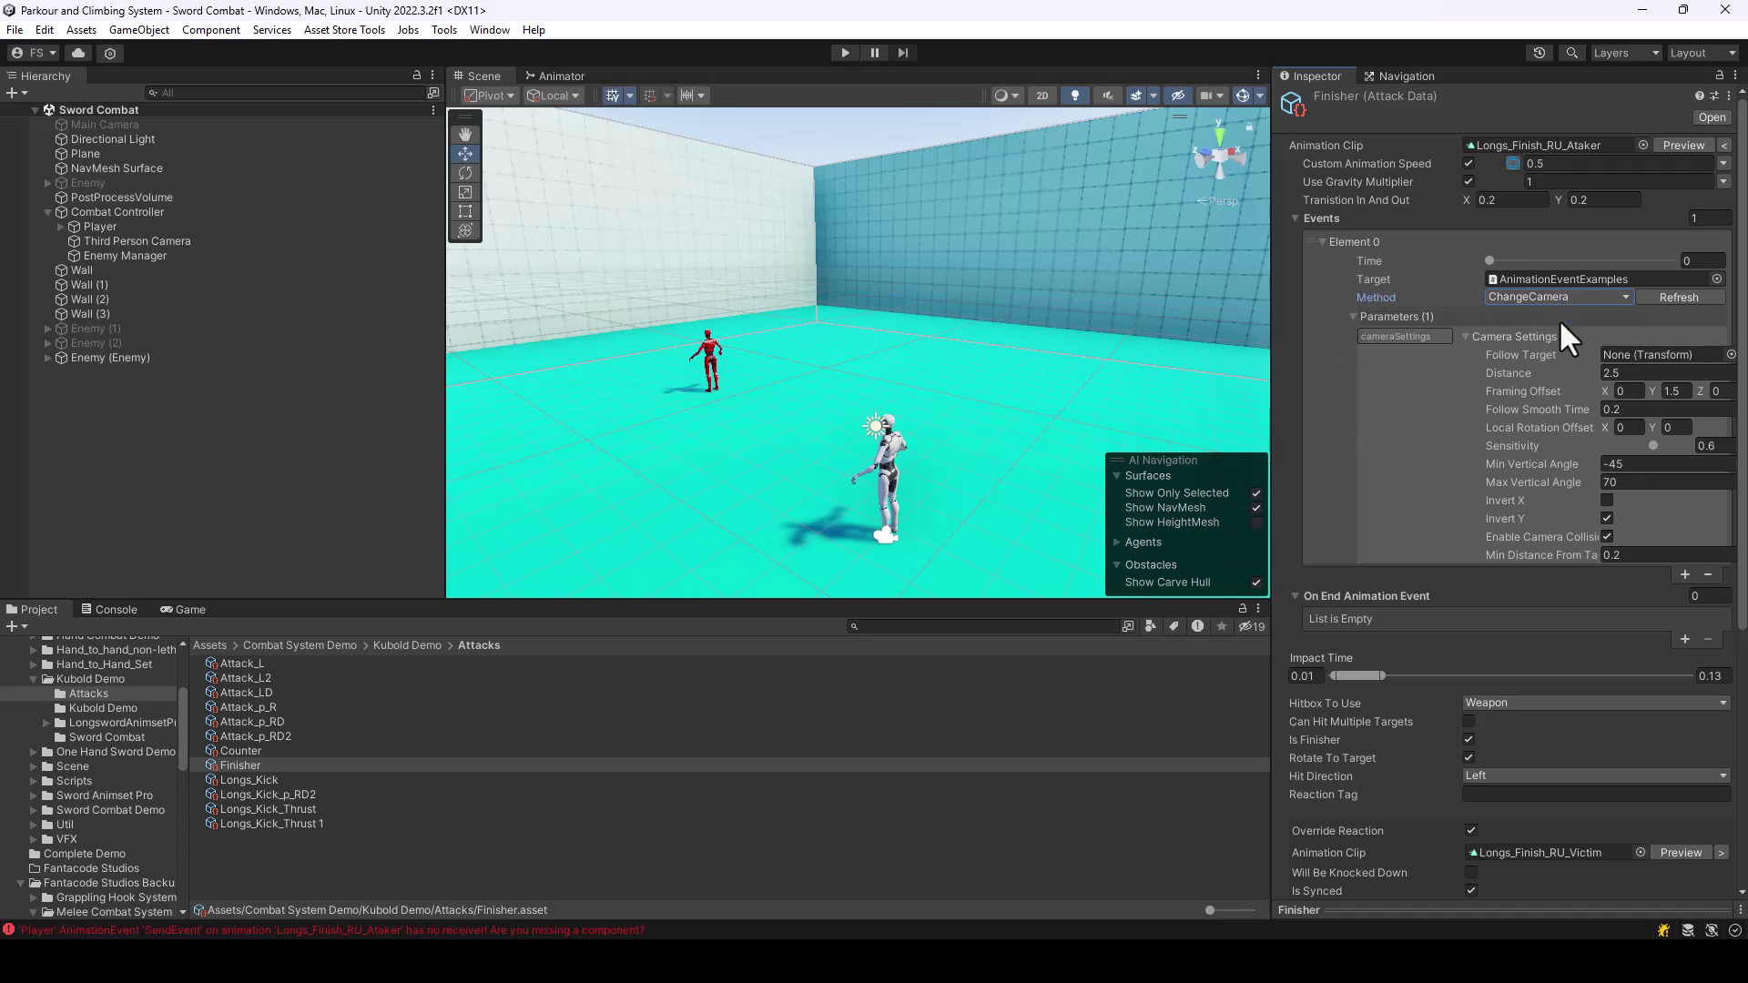
scroll(1584, 363, "down", 2)
scroll(1576, 319, "up", 1)
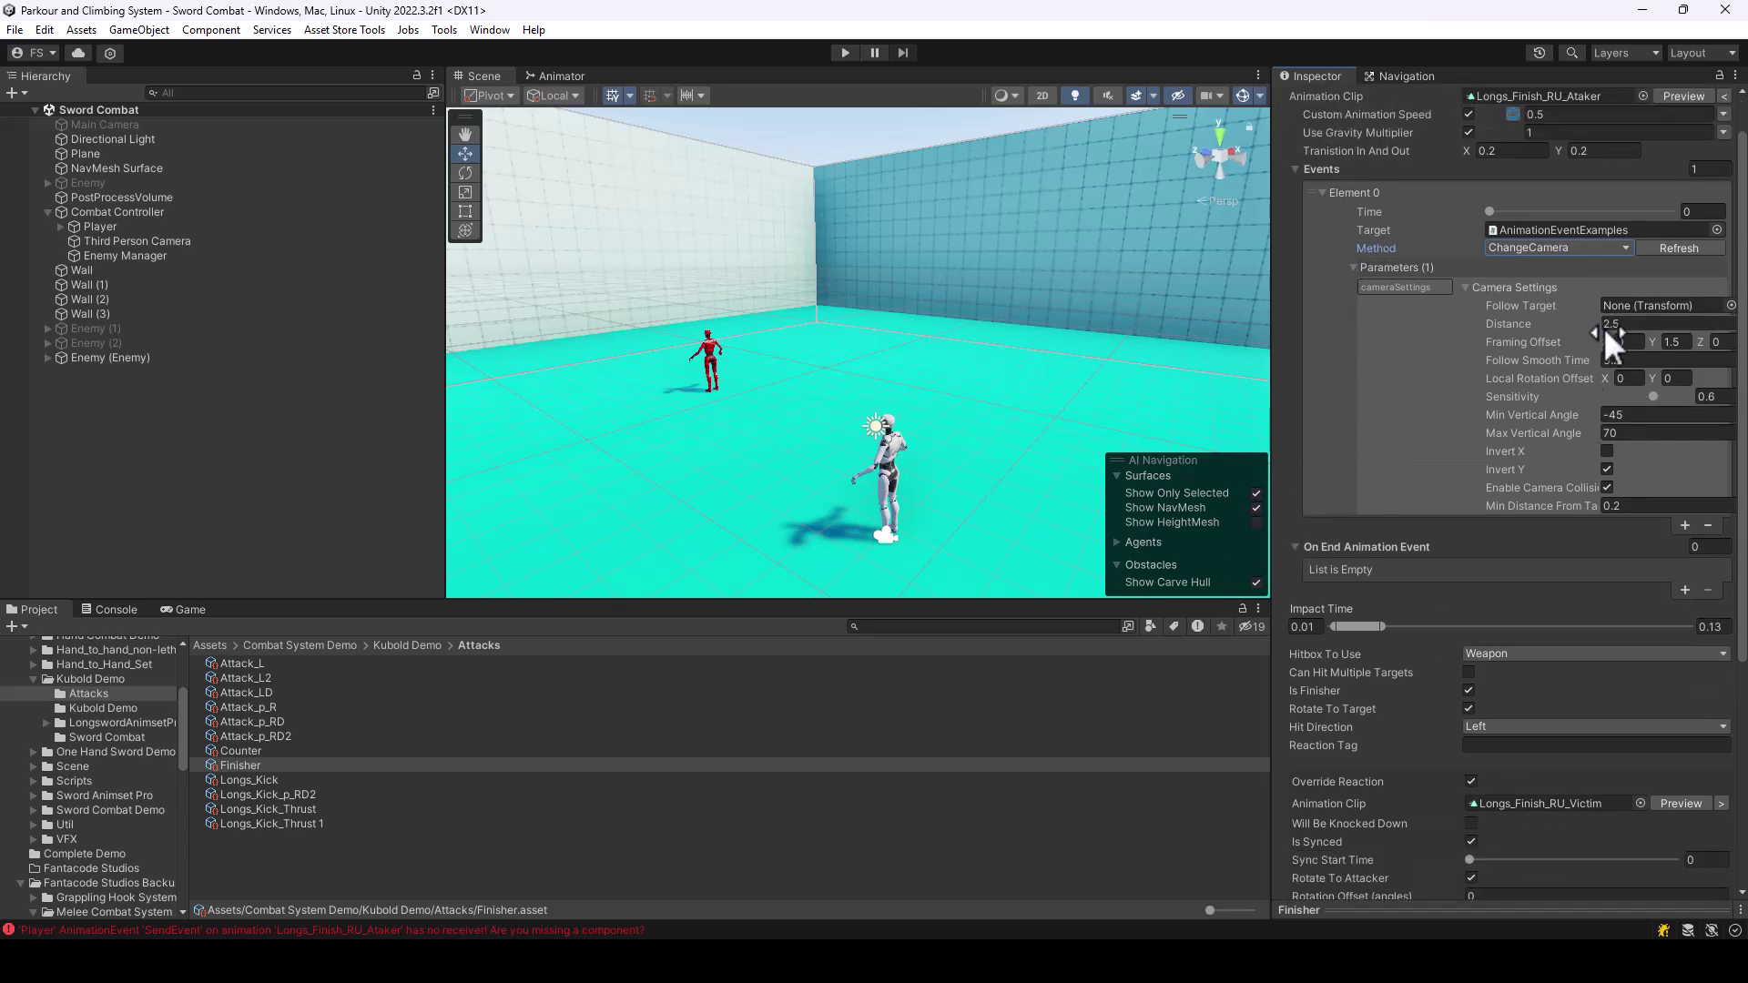
left_click_drag(1500, 318, 1522, 319)
left_click(1499, 335)
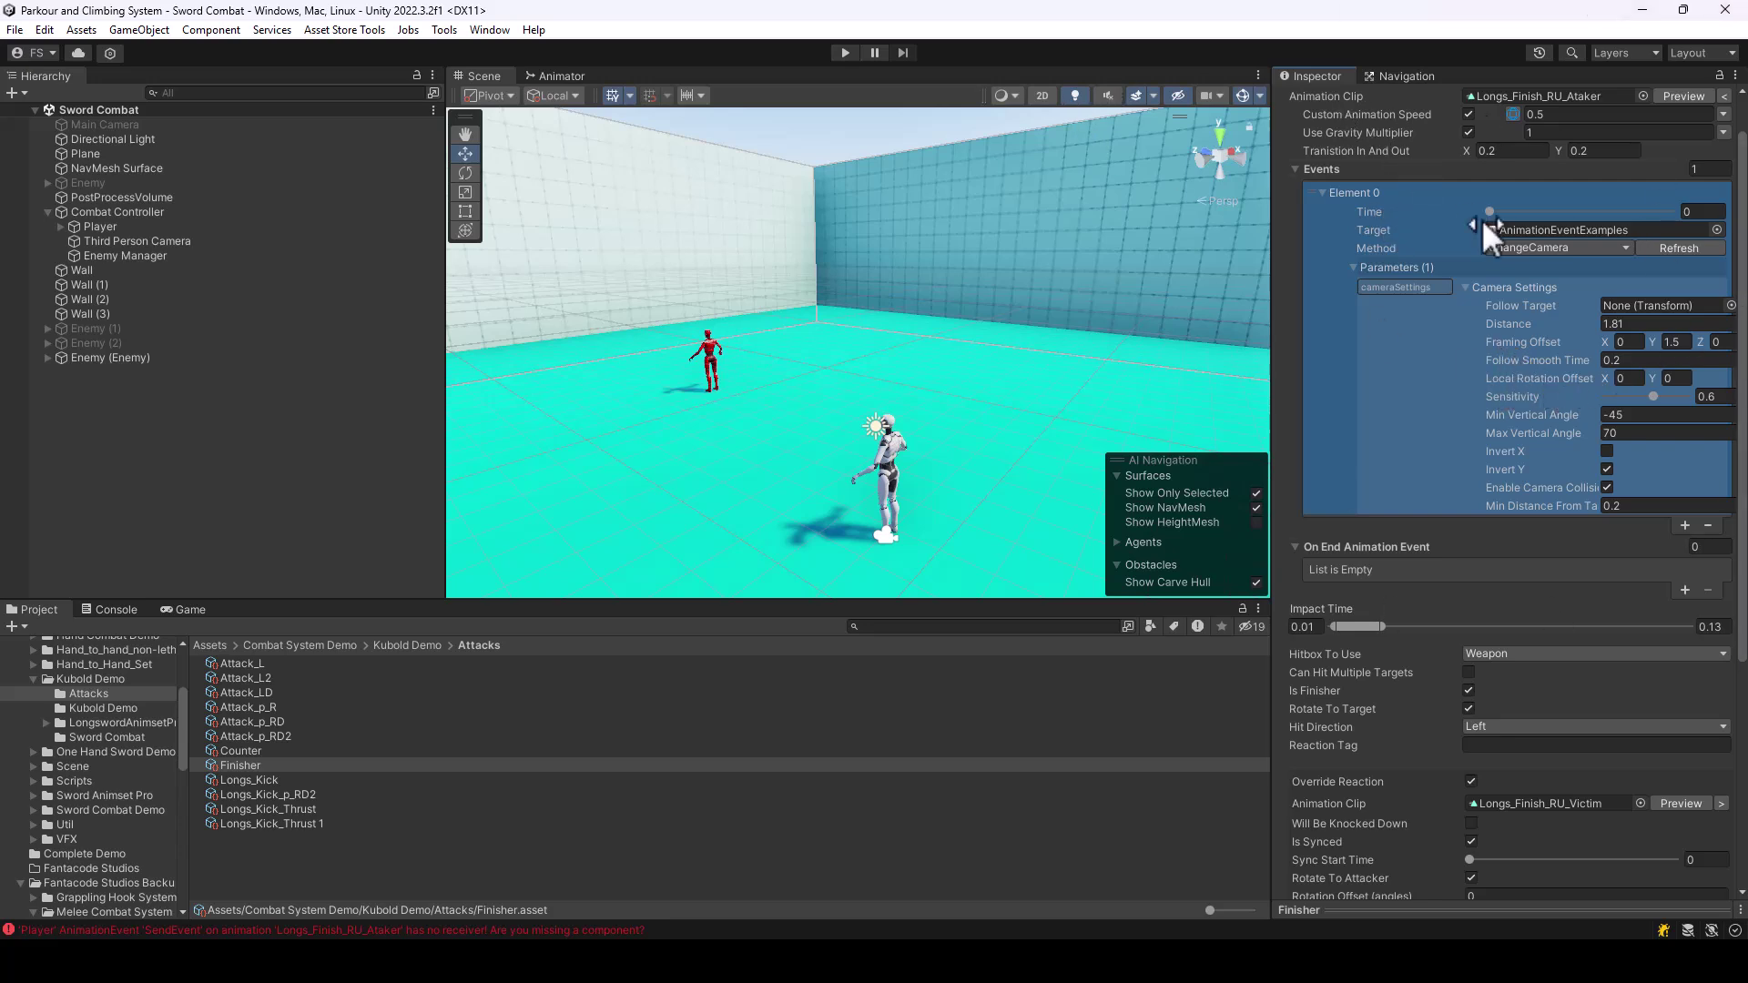
left_click(264, 241)
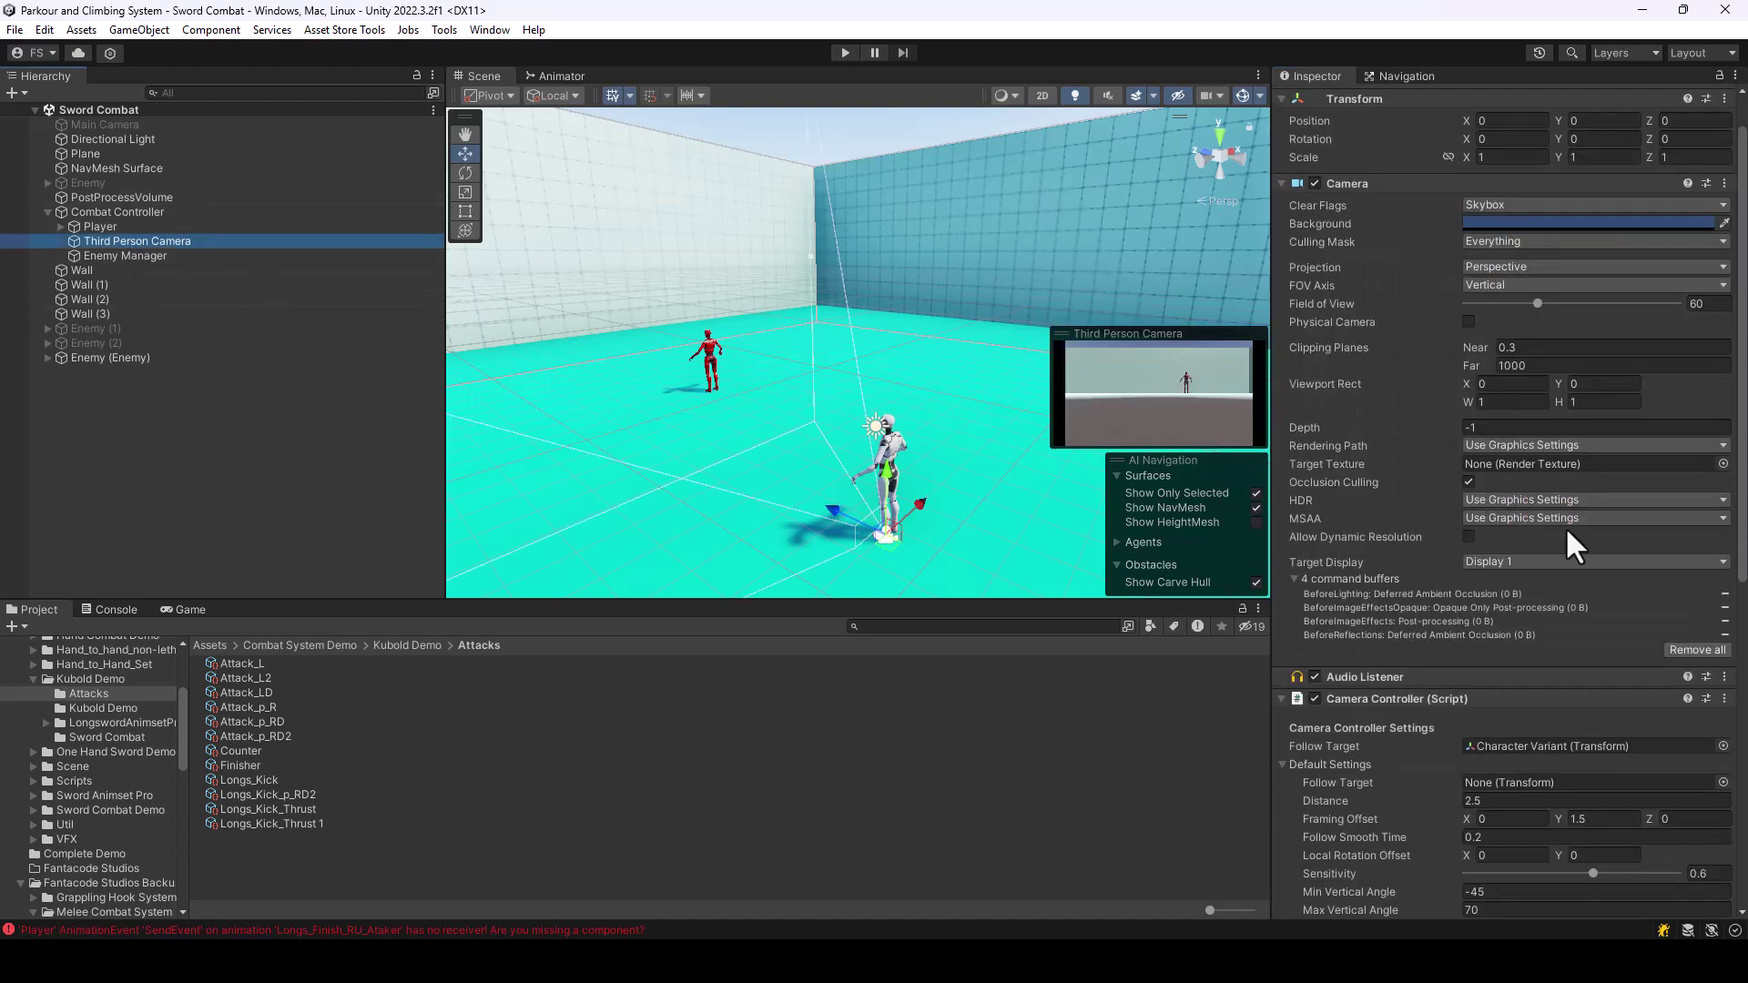
Compare the Third Person Camera settings with the Finisher event, then start Play mode.
scroll(1565, 526, "down", 3)
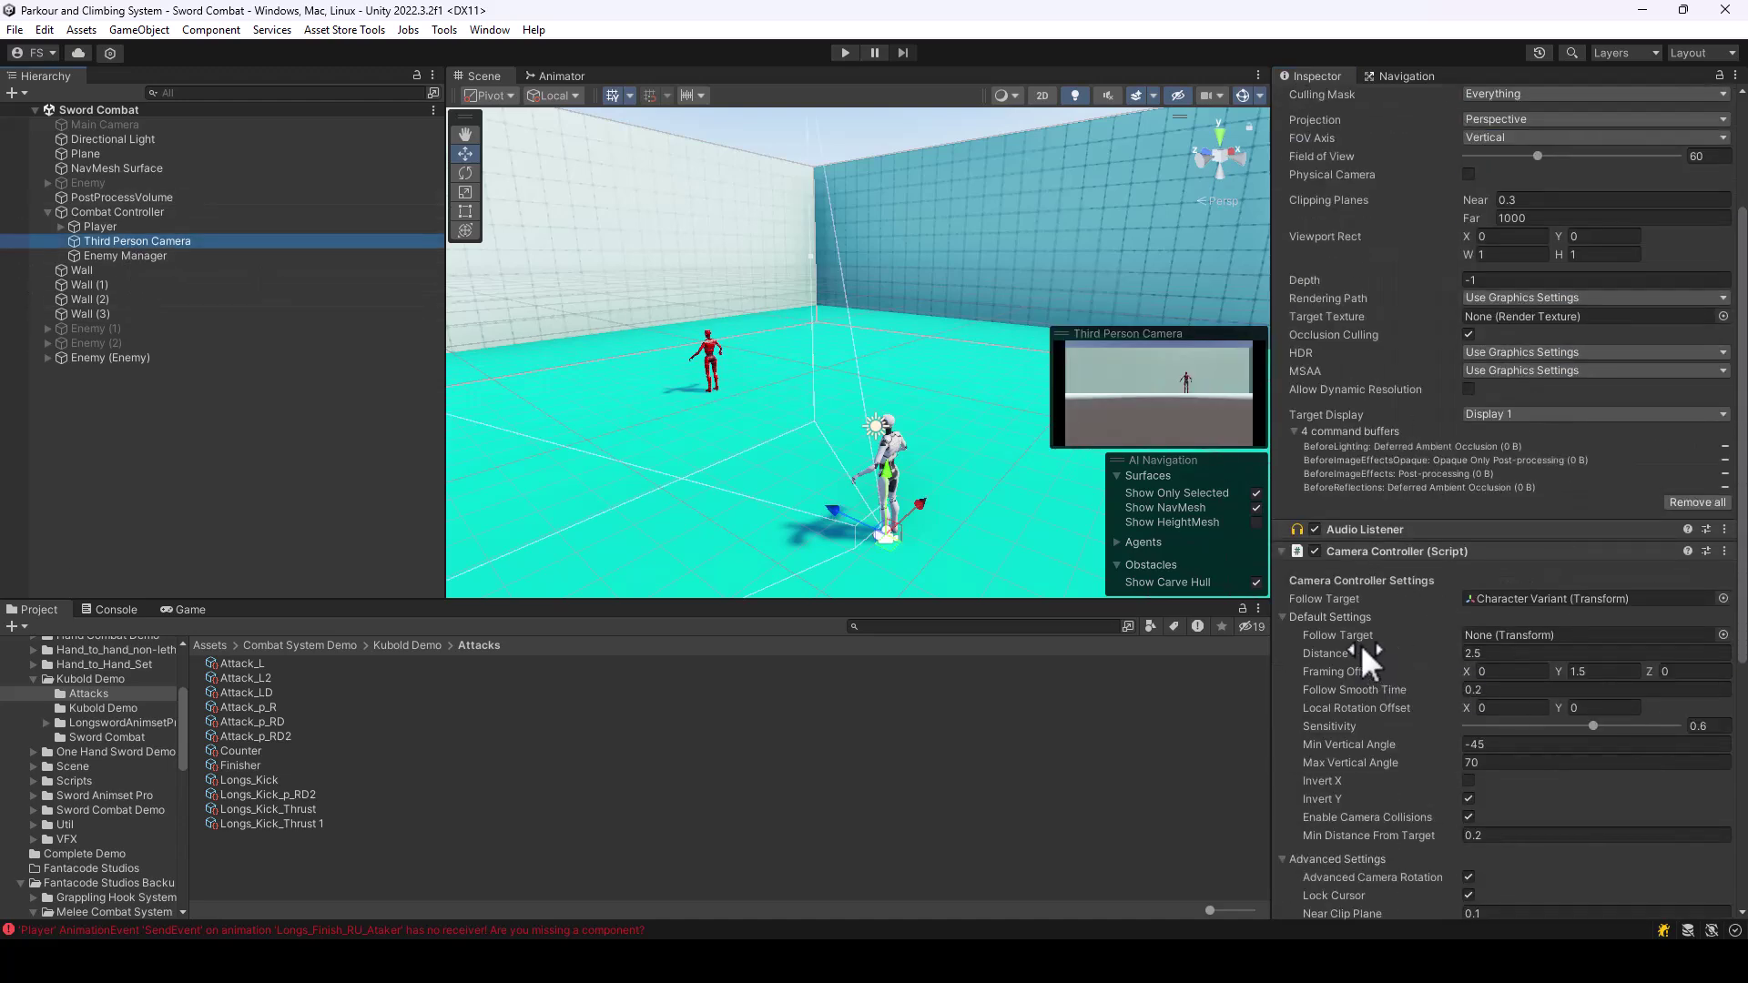
scroll(1393, 610, "down", 1)
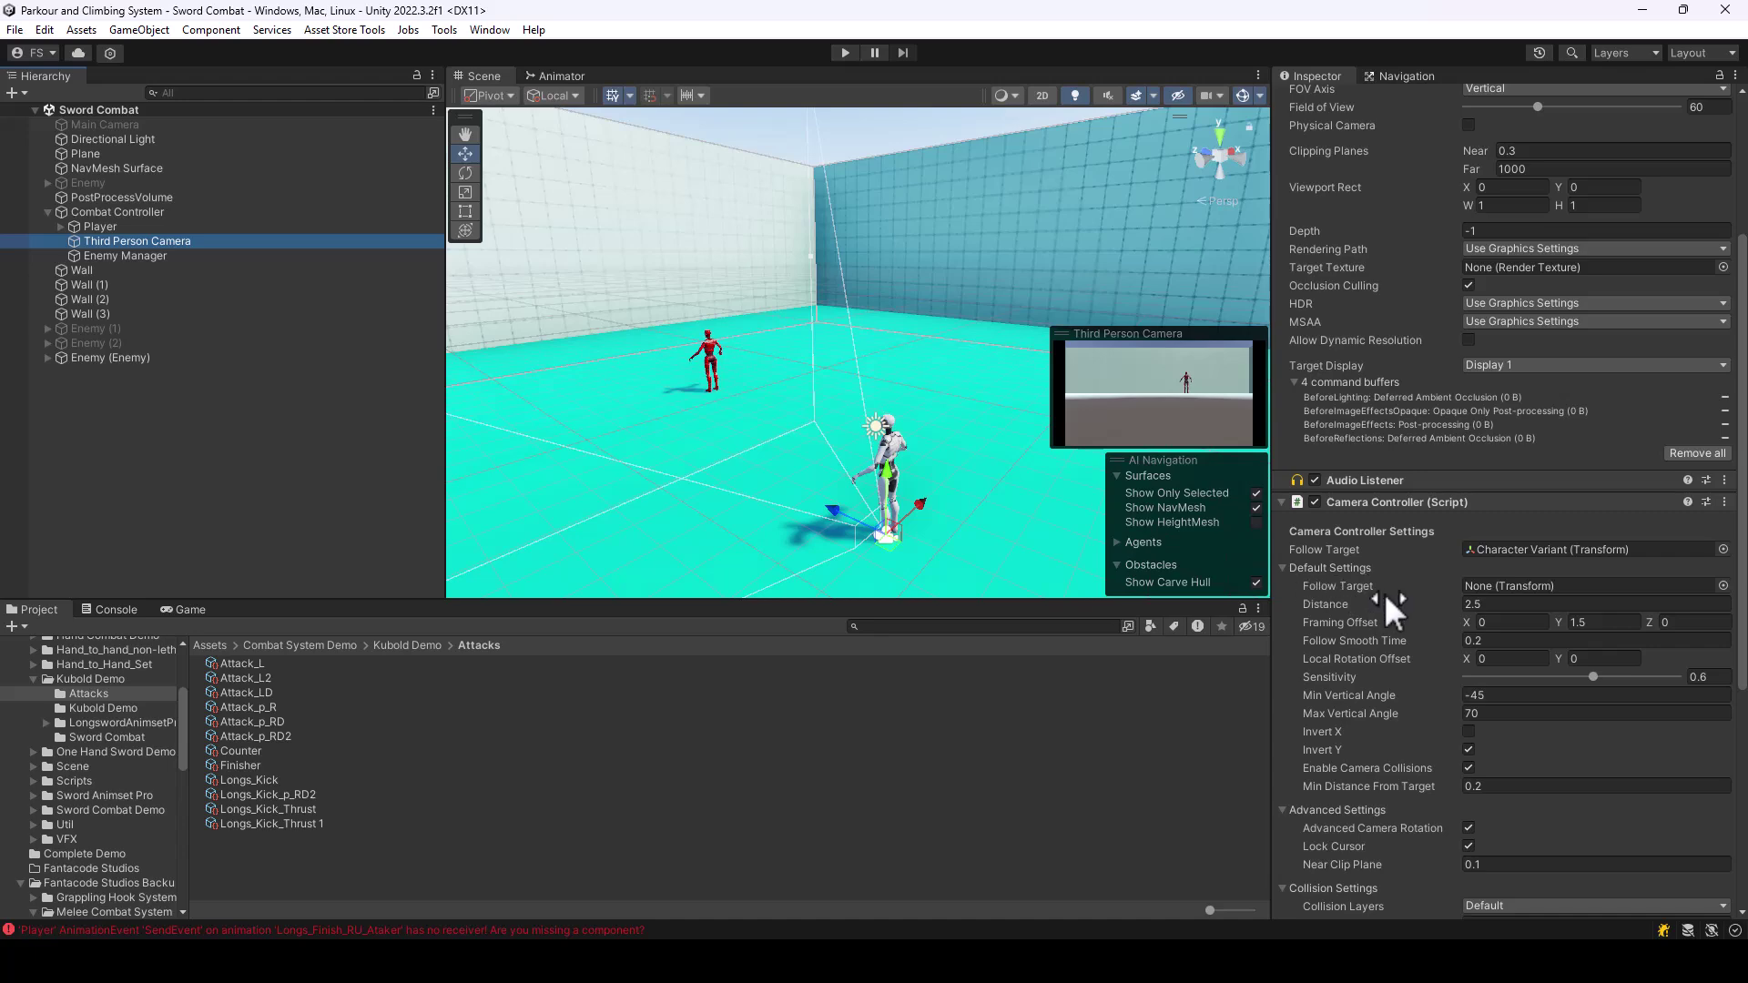
left_click(249, 766)
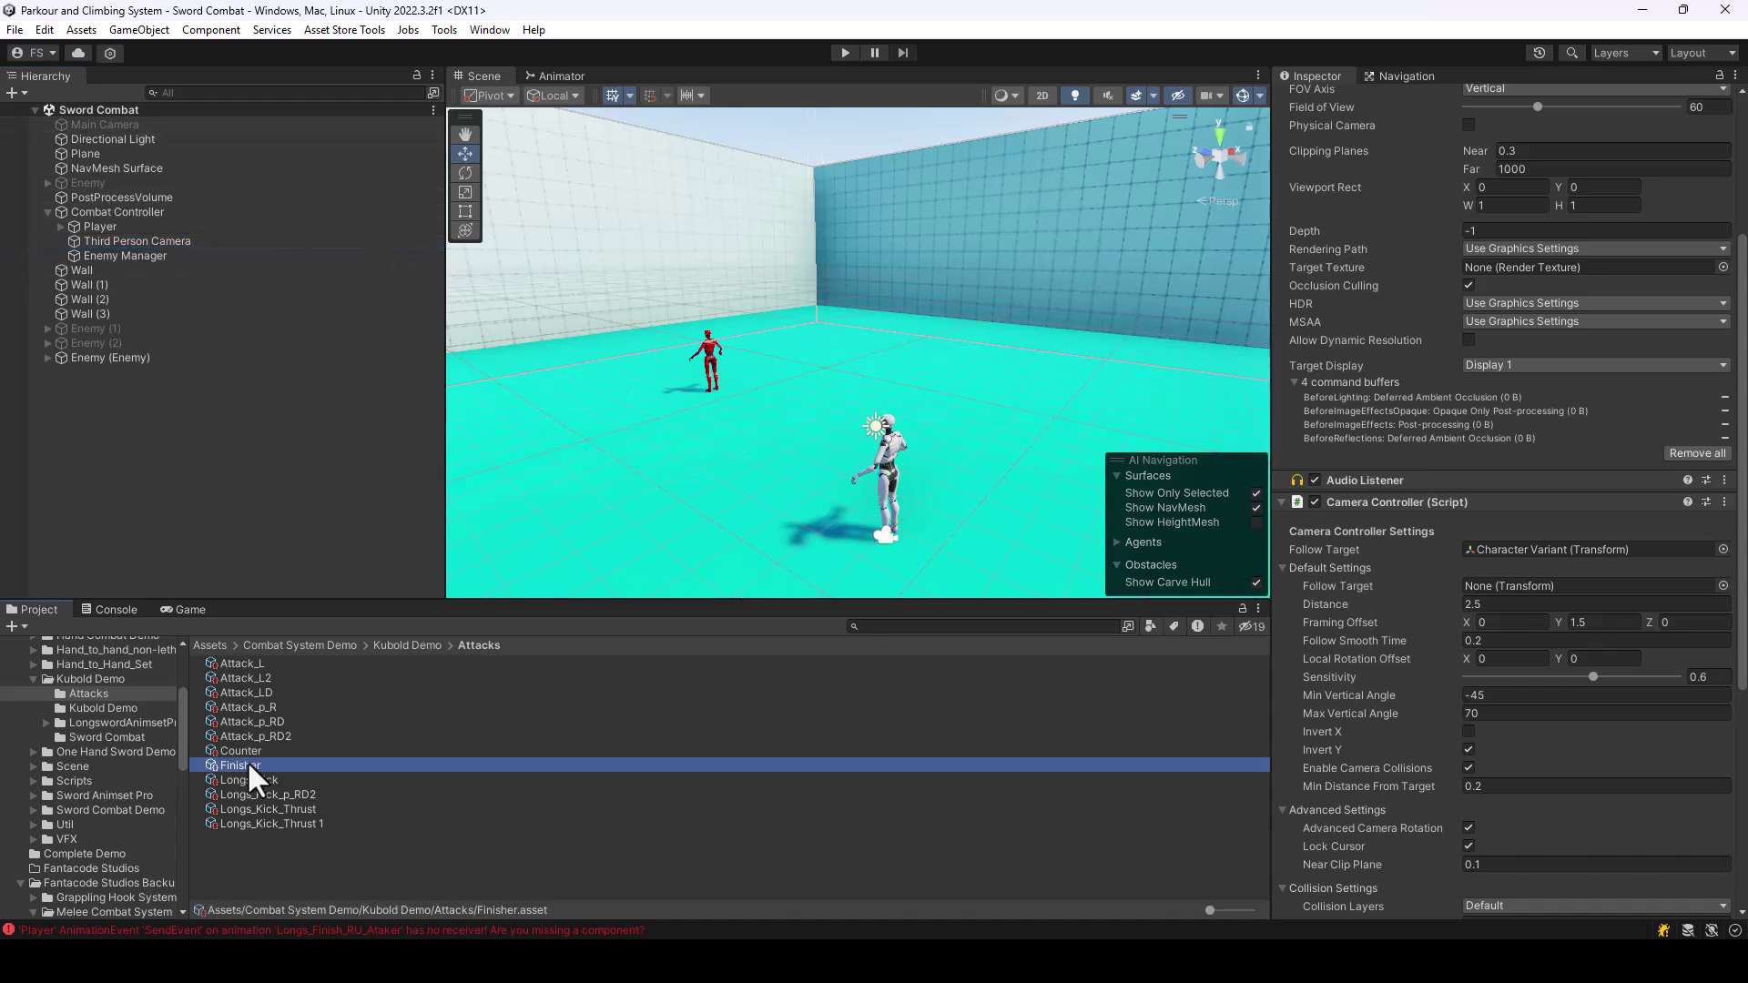
scroll(1544, 366, "up", 2)
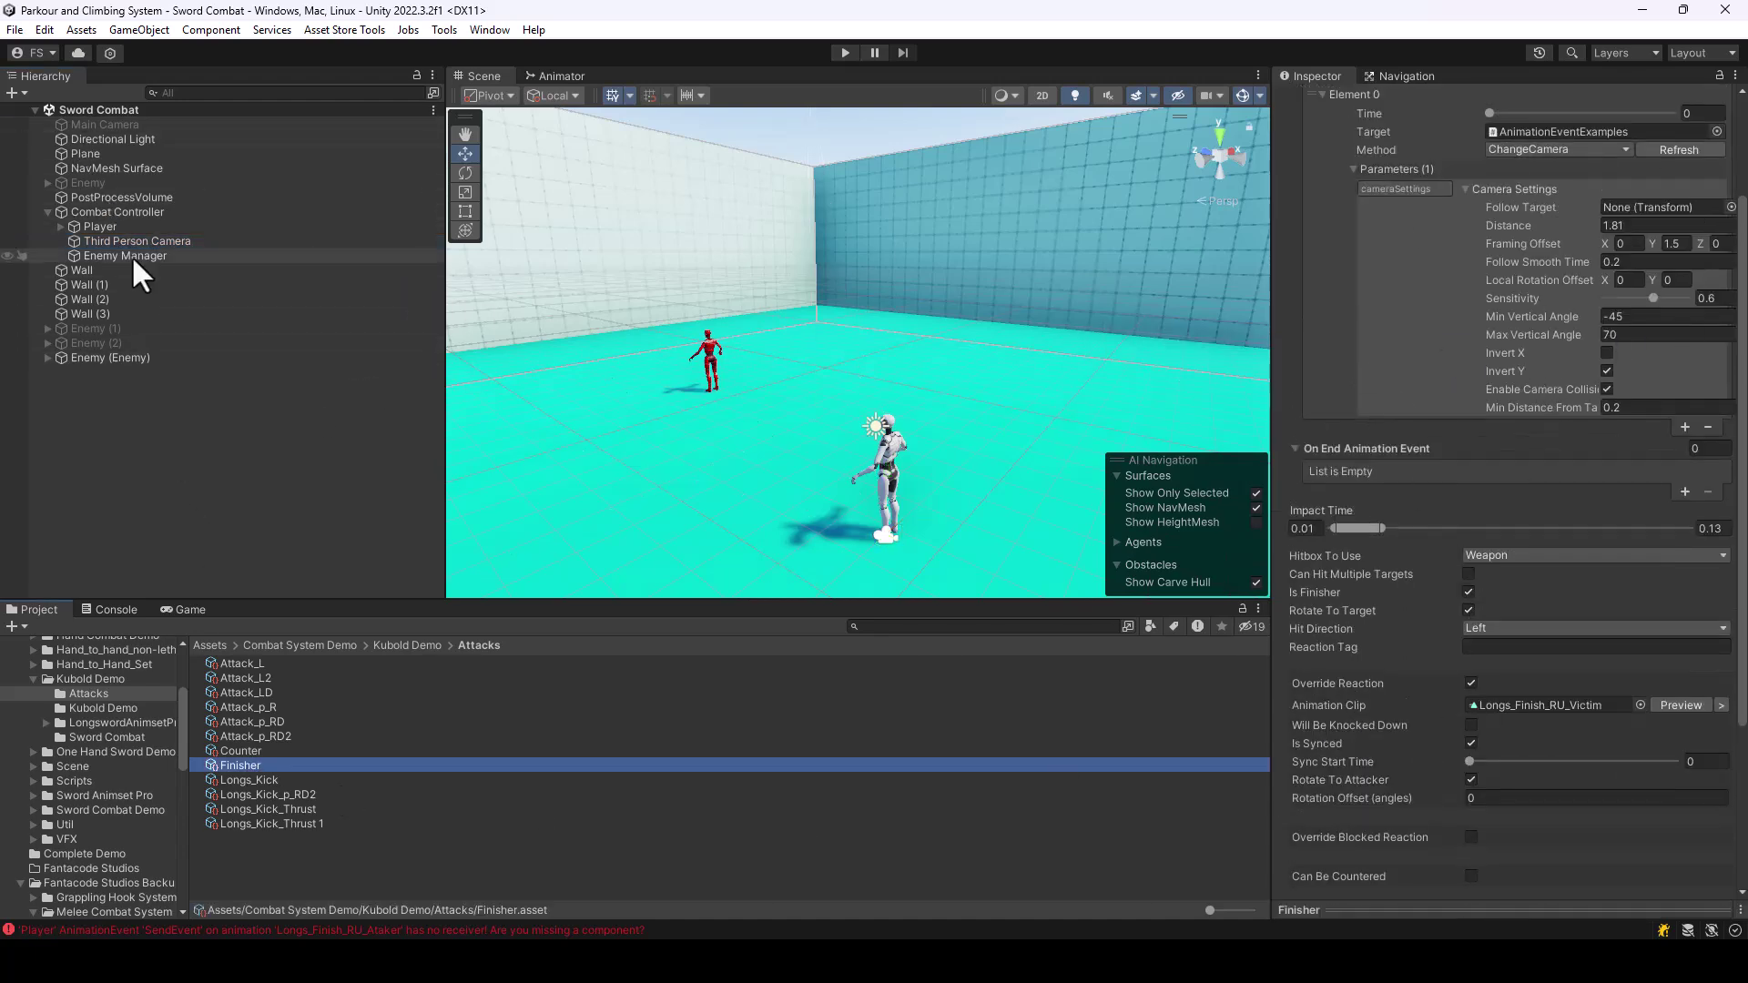
left_click(107, 240)
scroll(1638, 506, "down", 5)
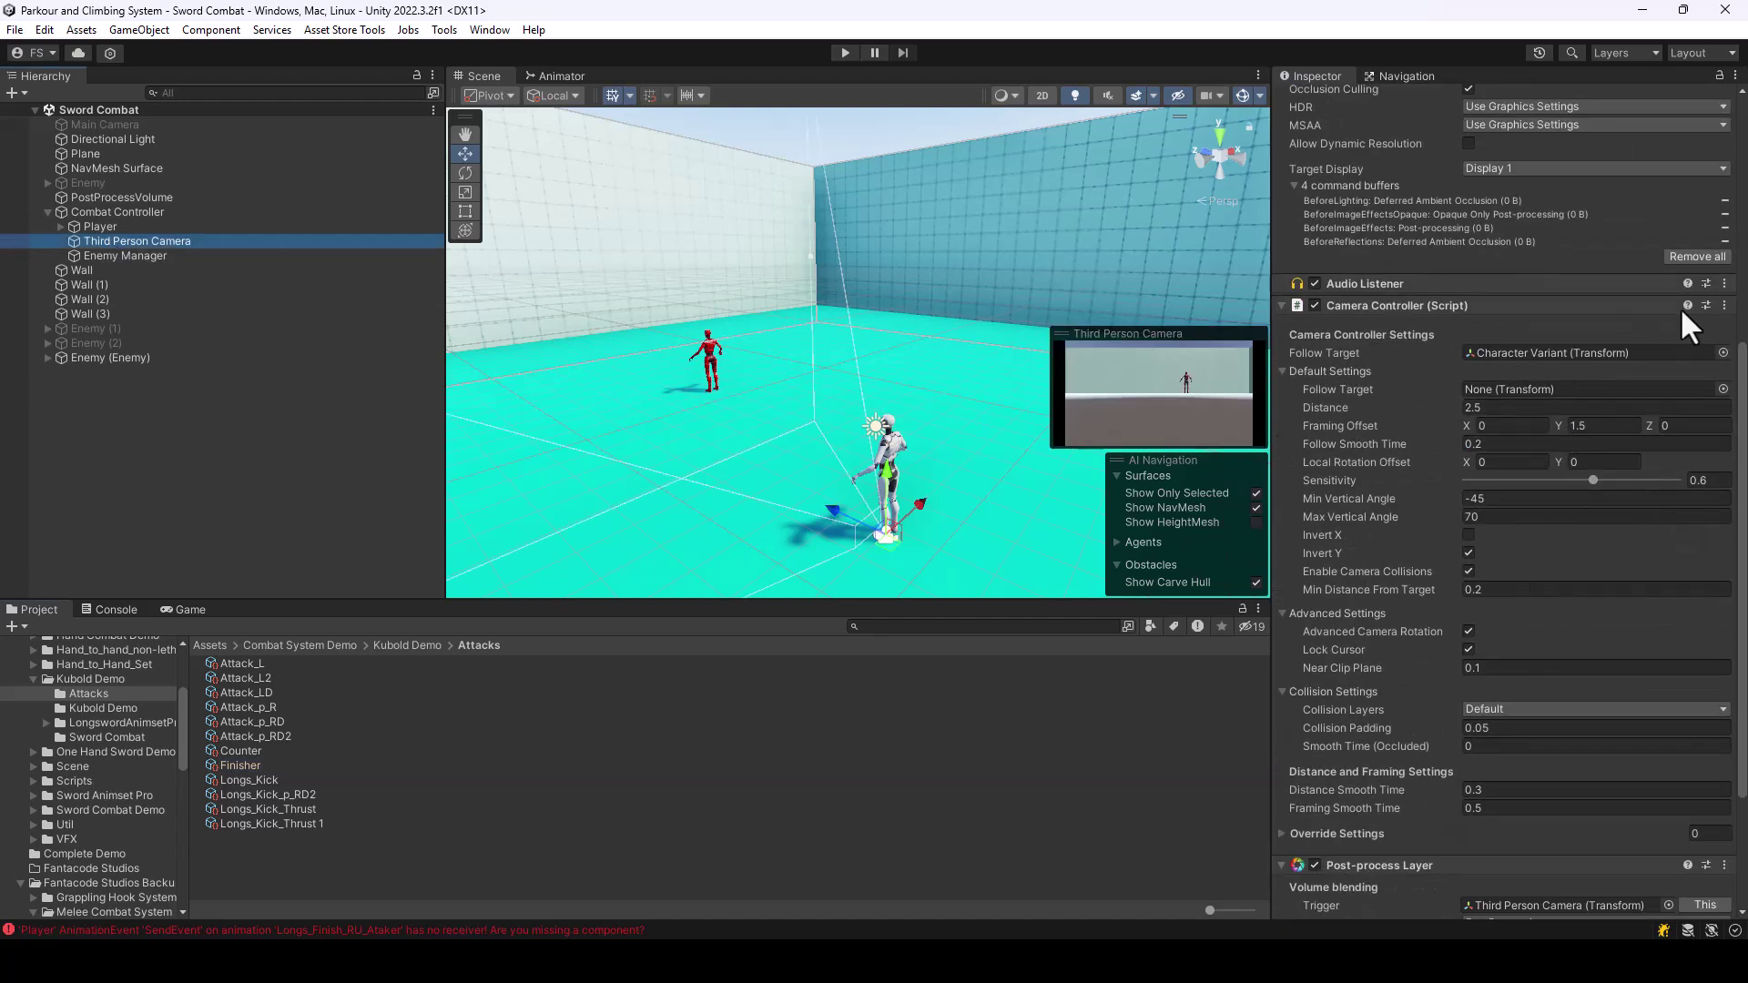
left_click(845, 52)
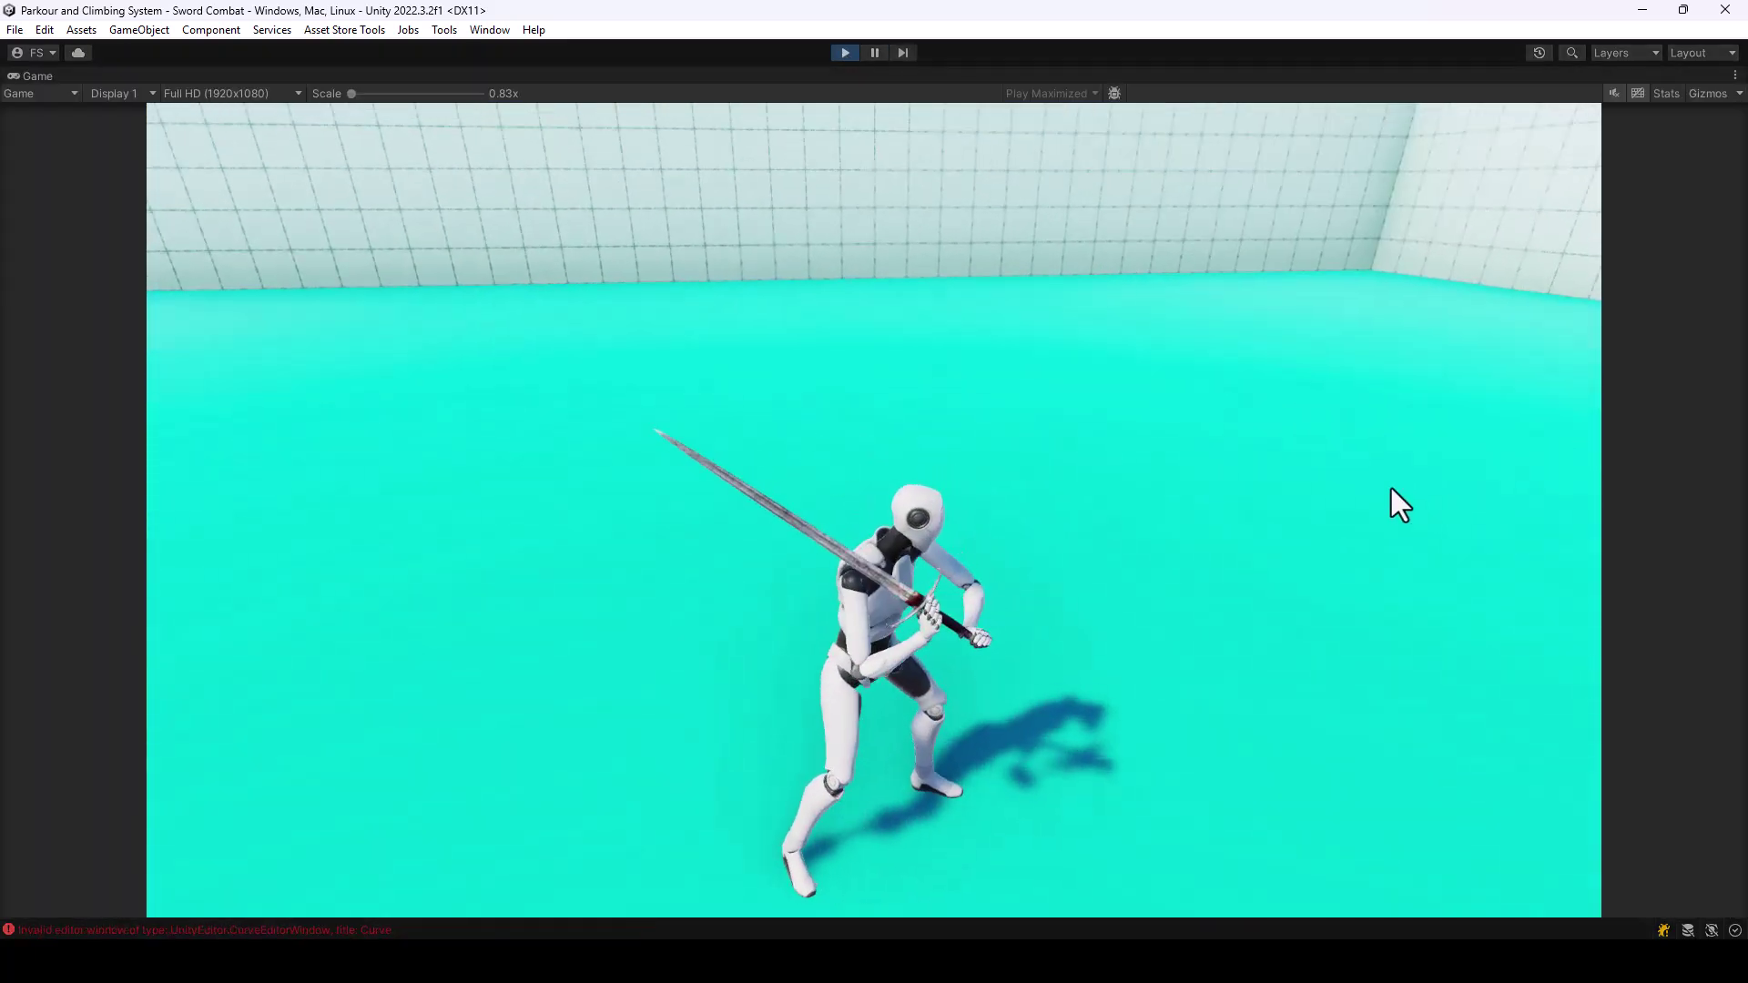
Release the mouse from the running game and bring back the full editor beside the Game view.
left_click(1485, 477)
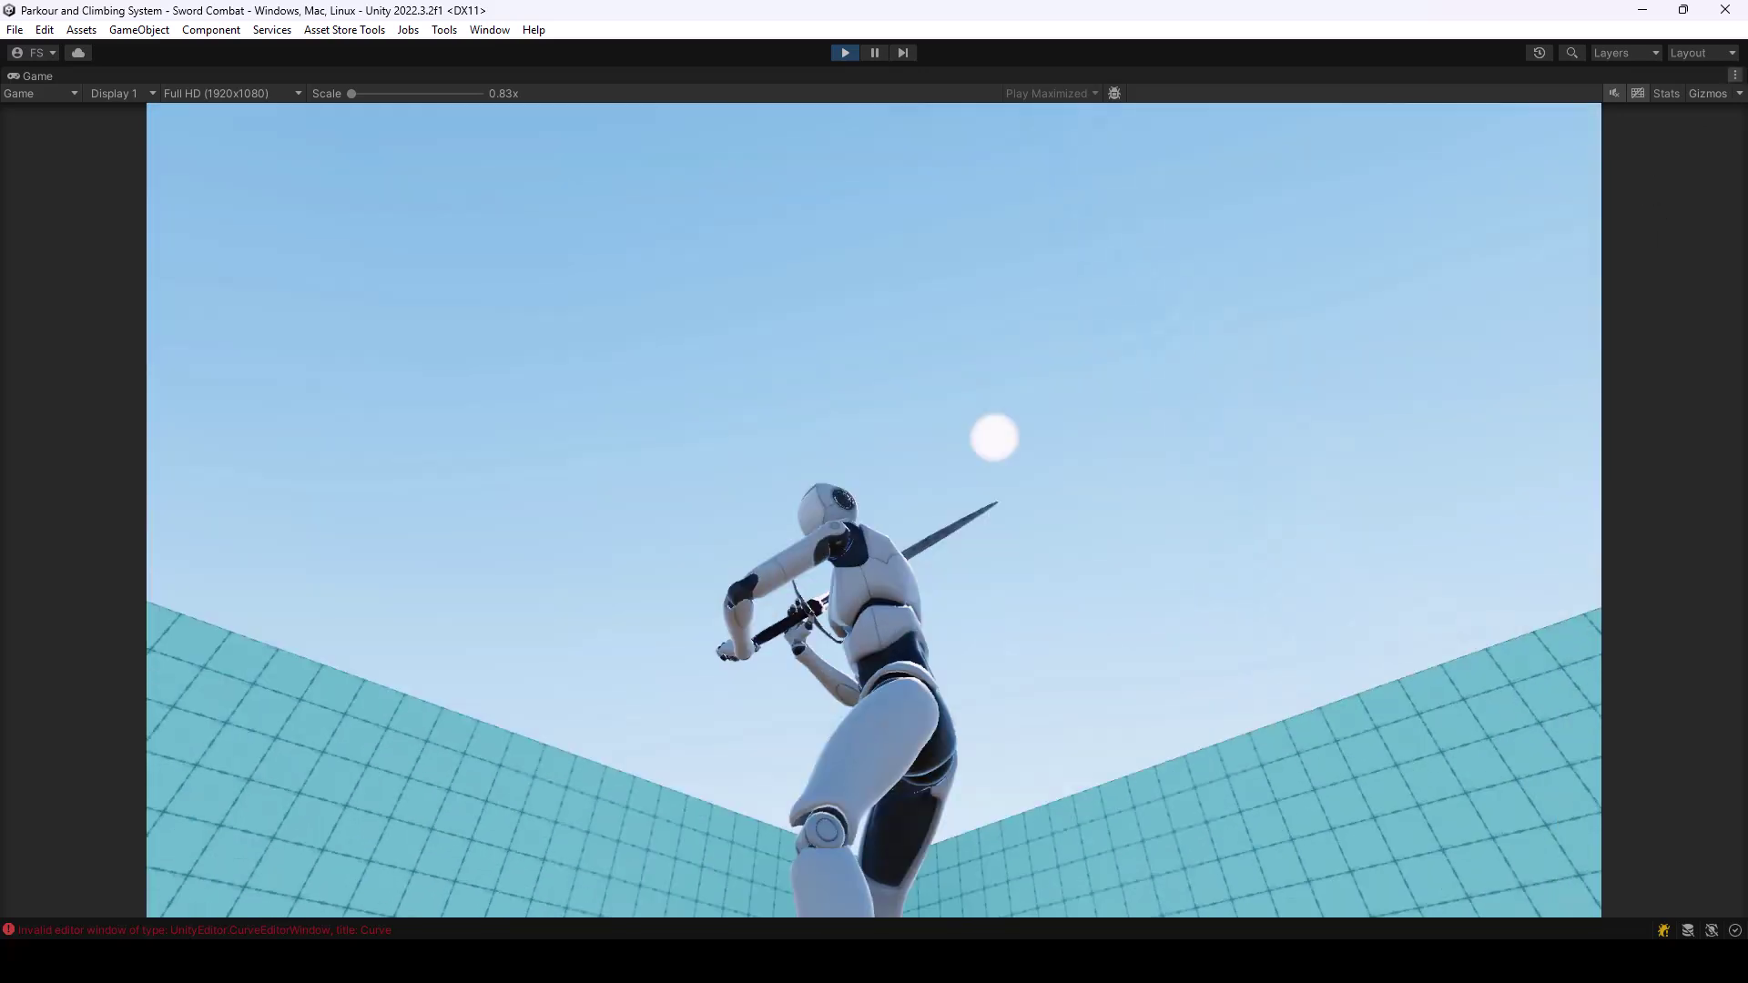
key("Escape")
left_click(1734, 74)
left_click(1607, 144)
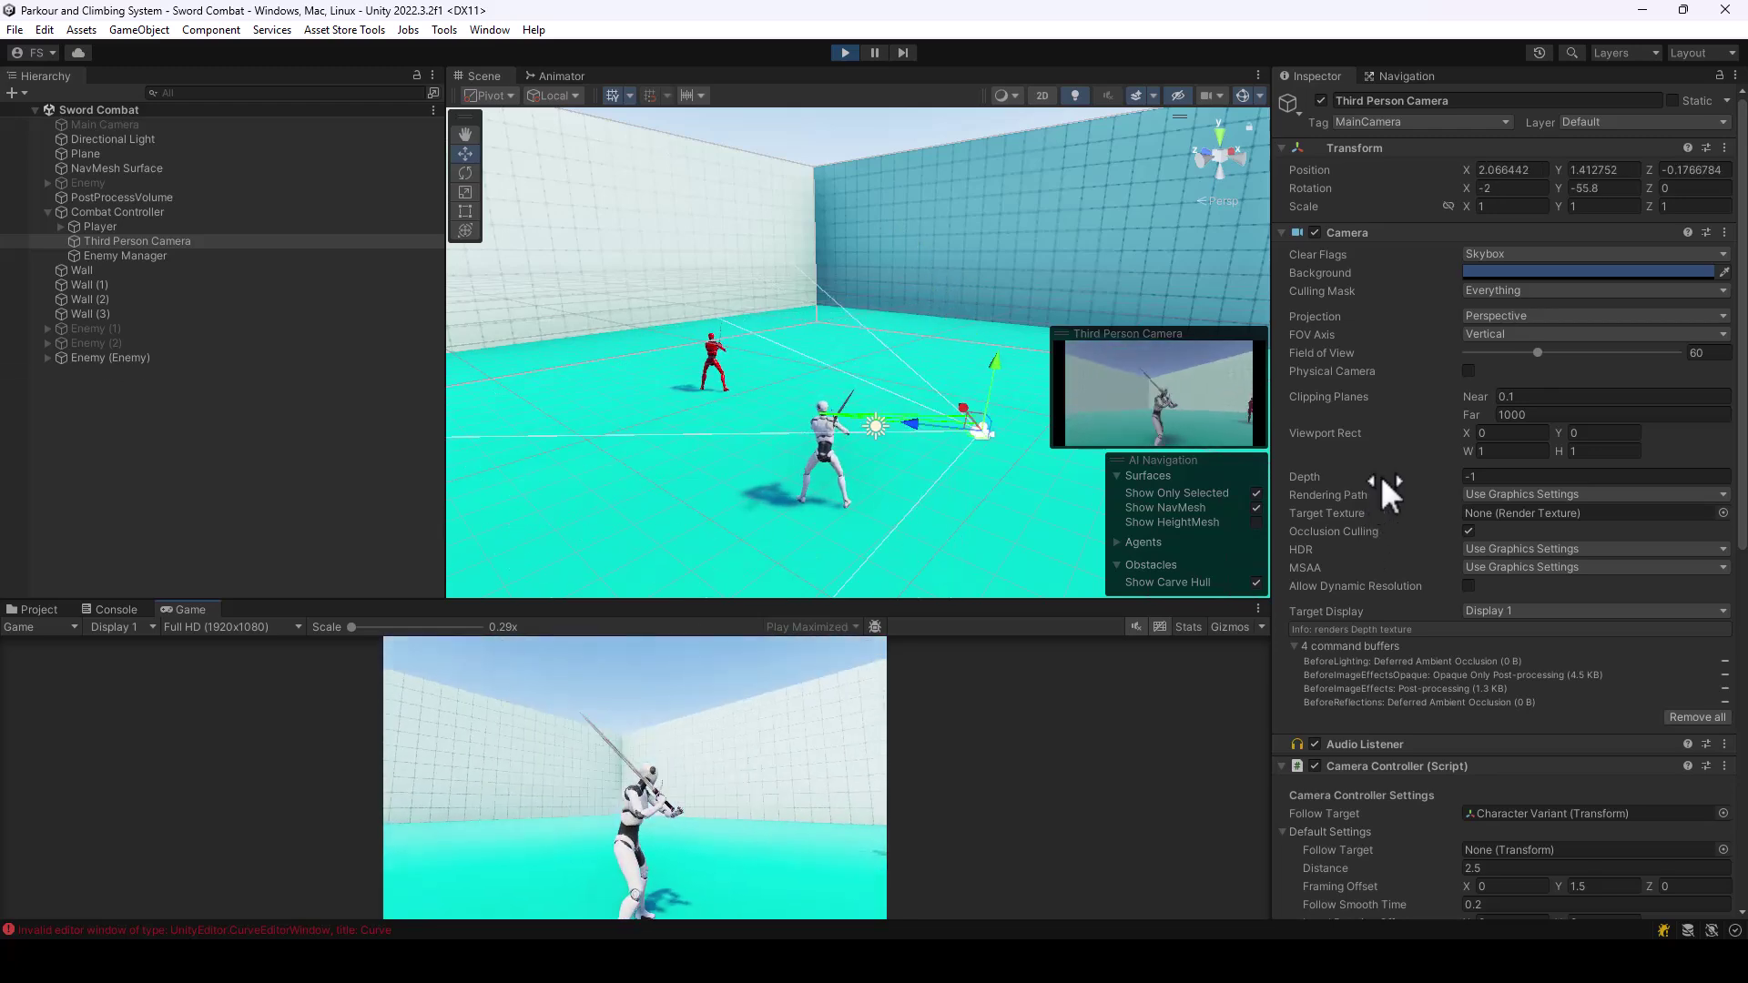
scroll(1444, 483, "down", 6)
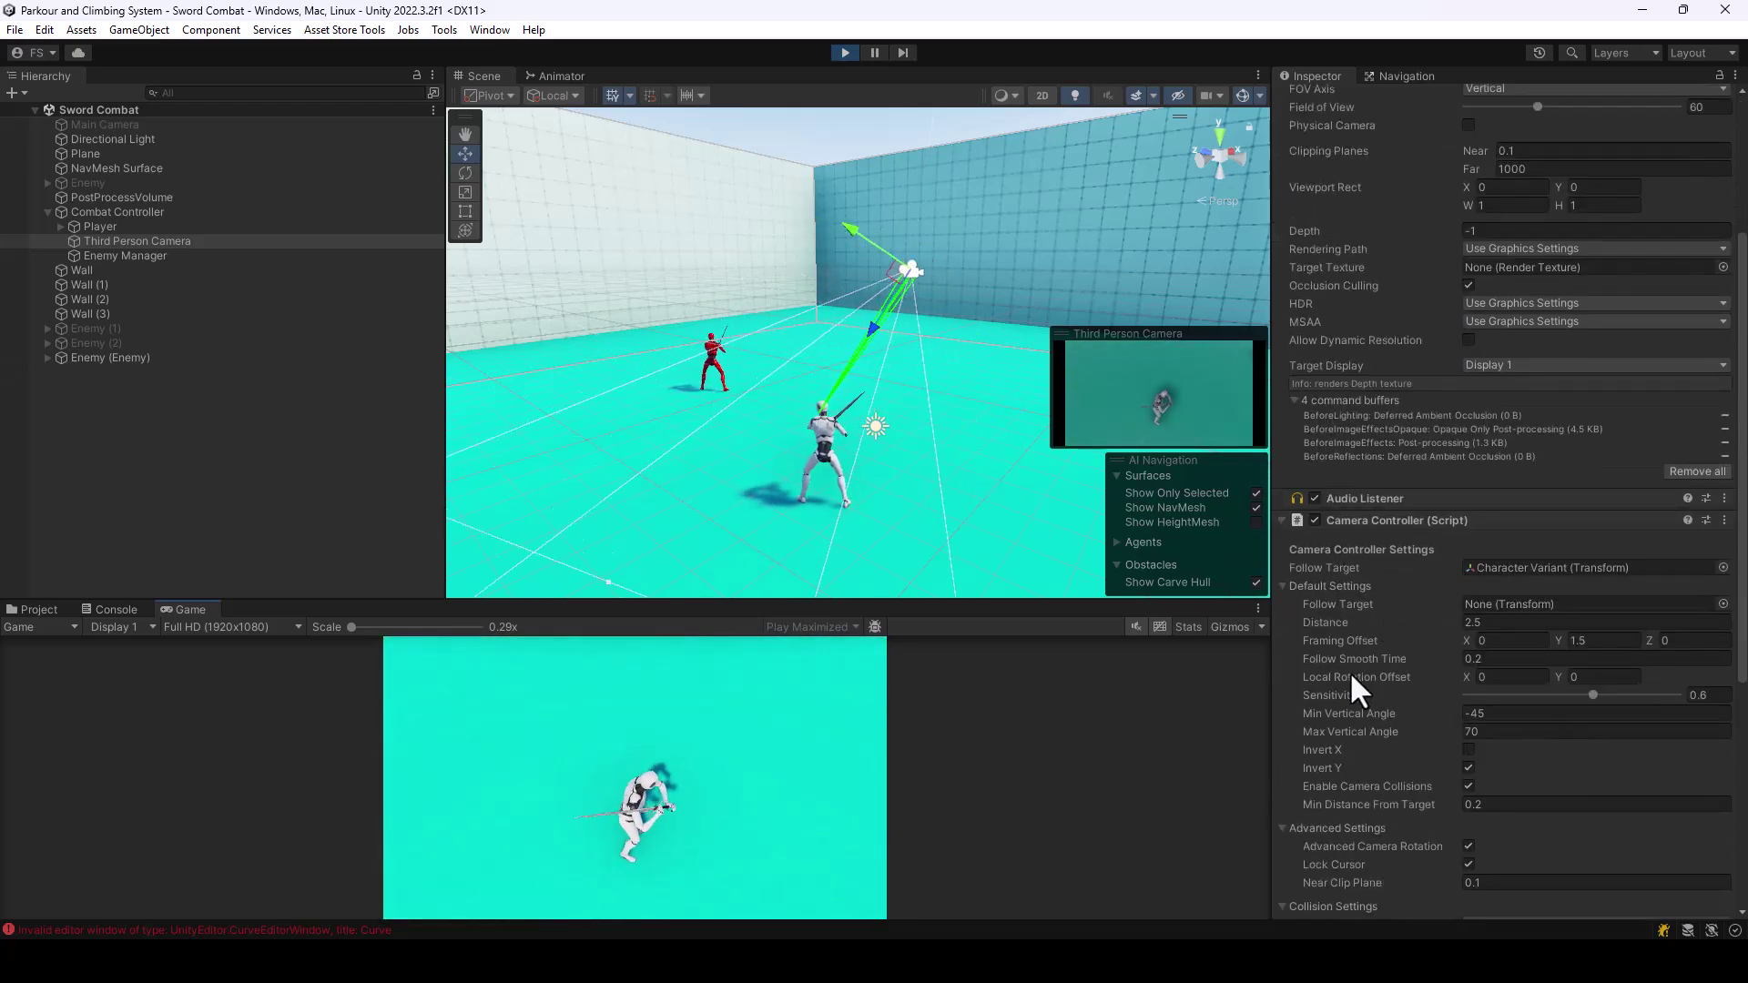
Tune Local Rotation Offset X and Framing Offset, copy Default Settings, then stop Play and select Finisher.
left_click(1465, 675)
left_click_drag(1465, 674, 1427, 719)
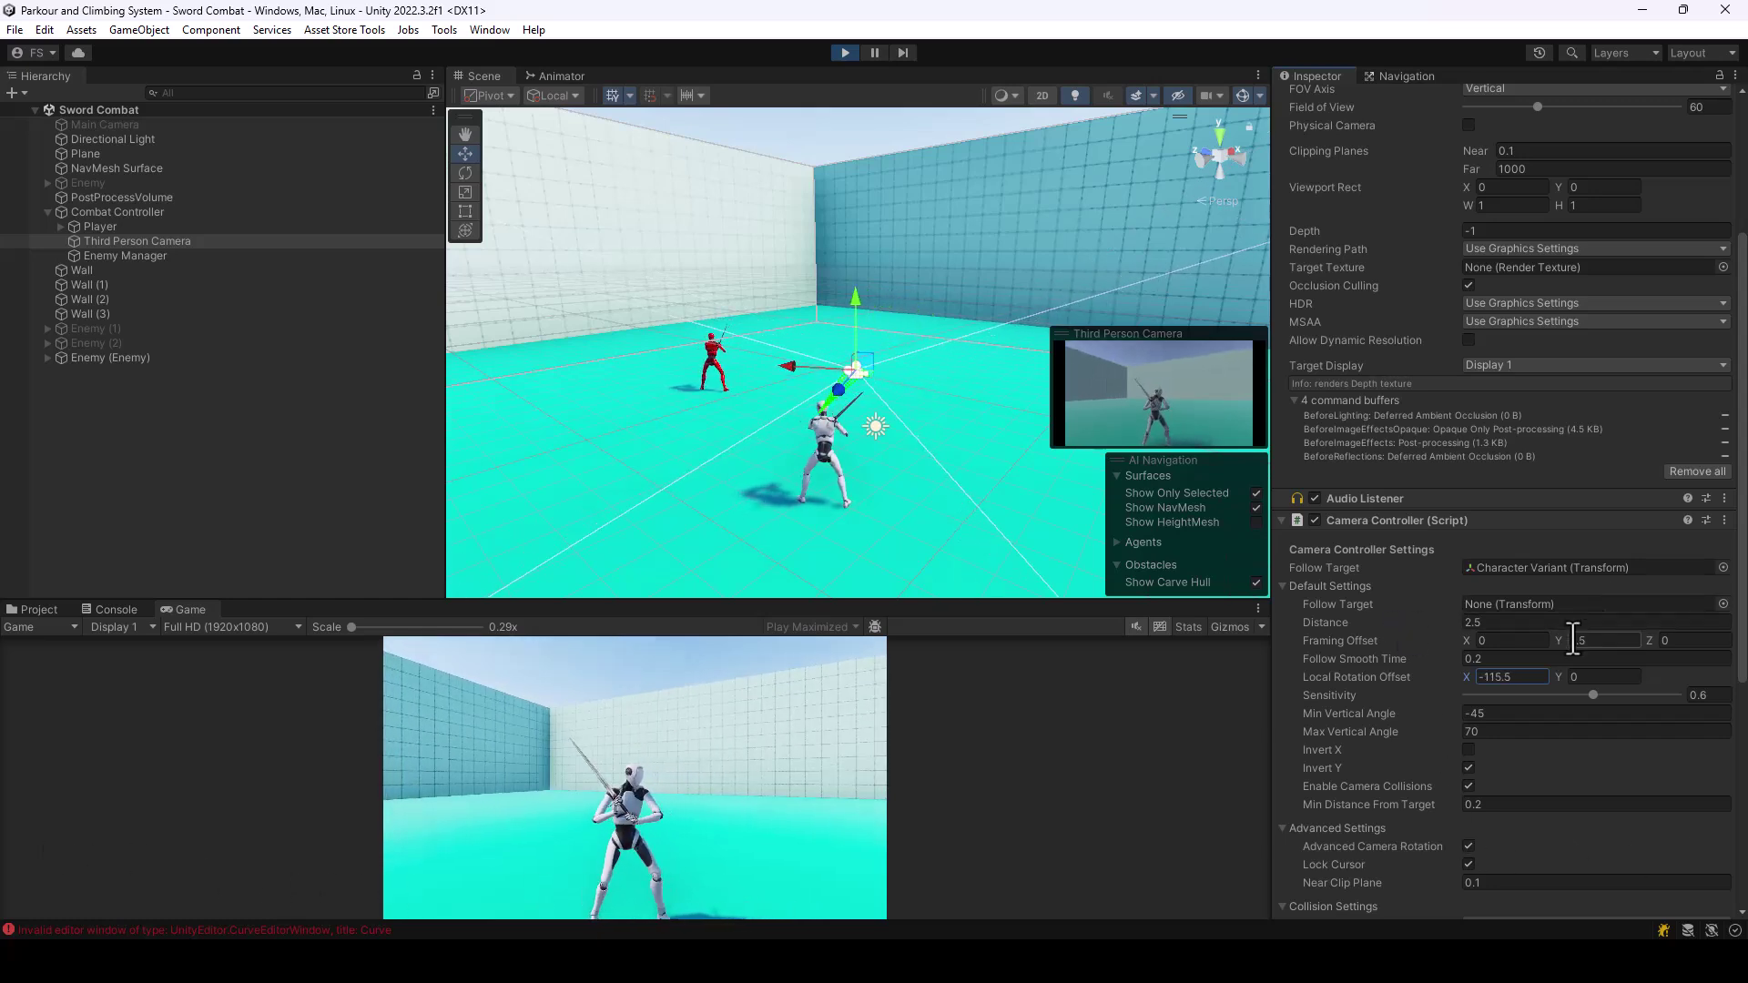
left_click_drag(1560, 639, 1517, 635)
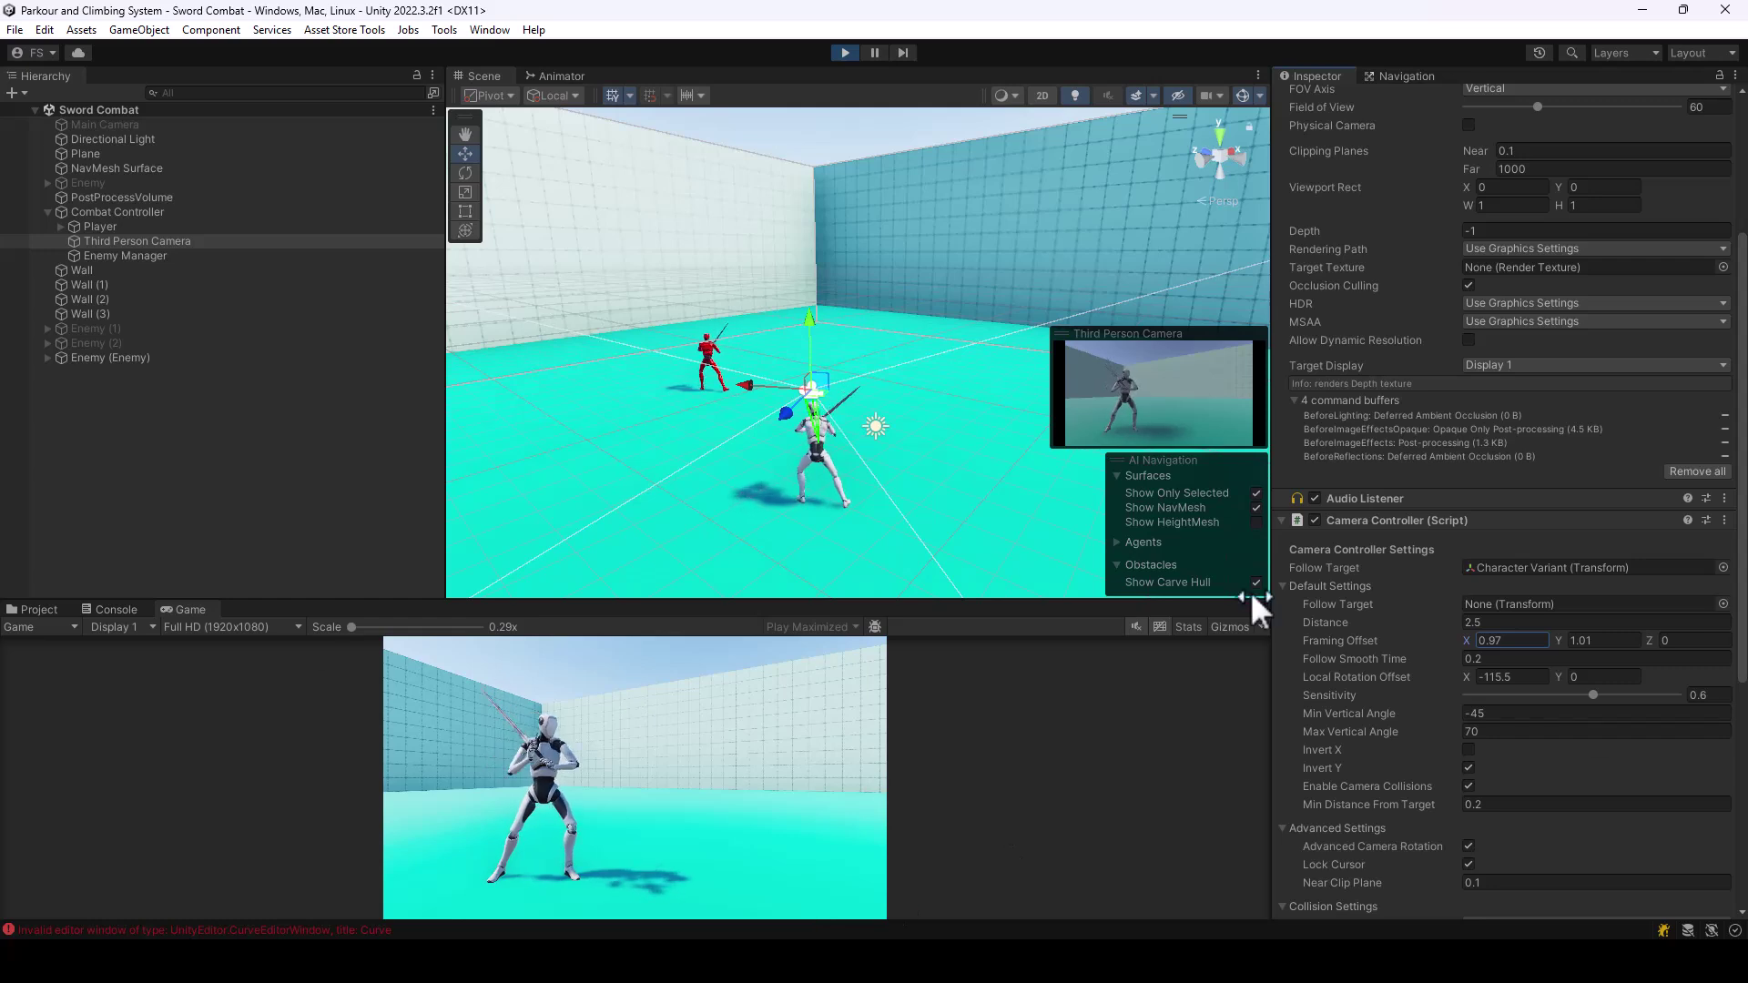
right_click(1343, 586)
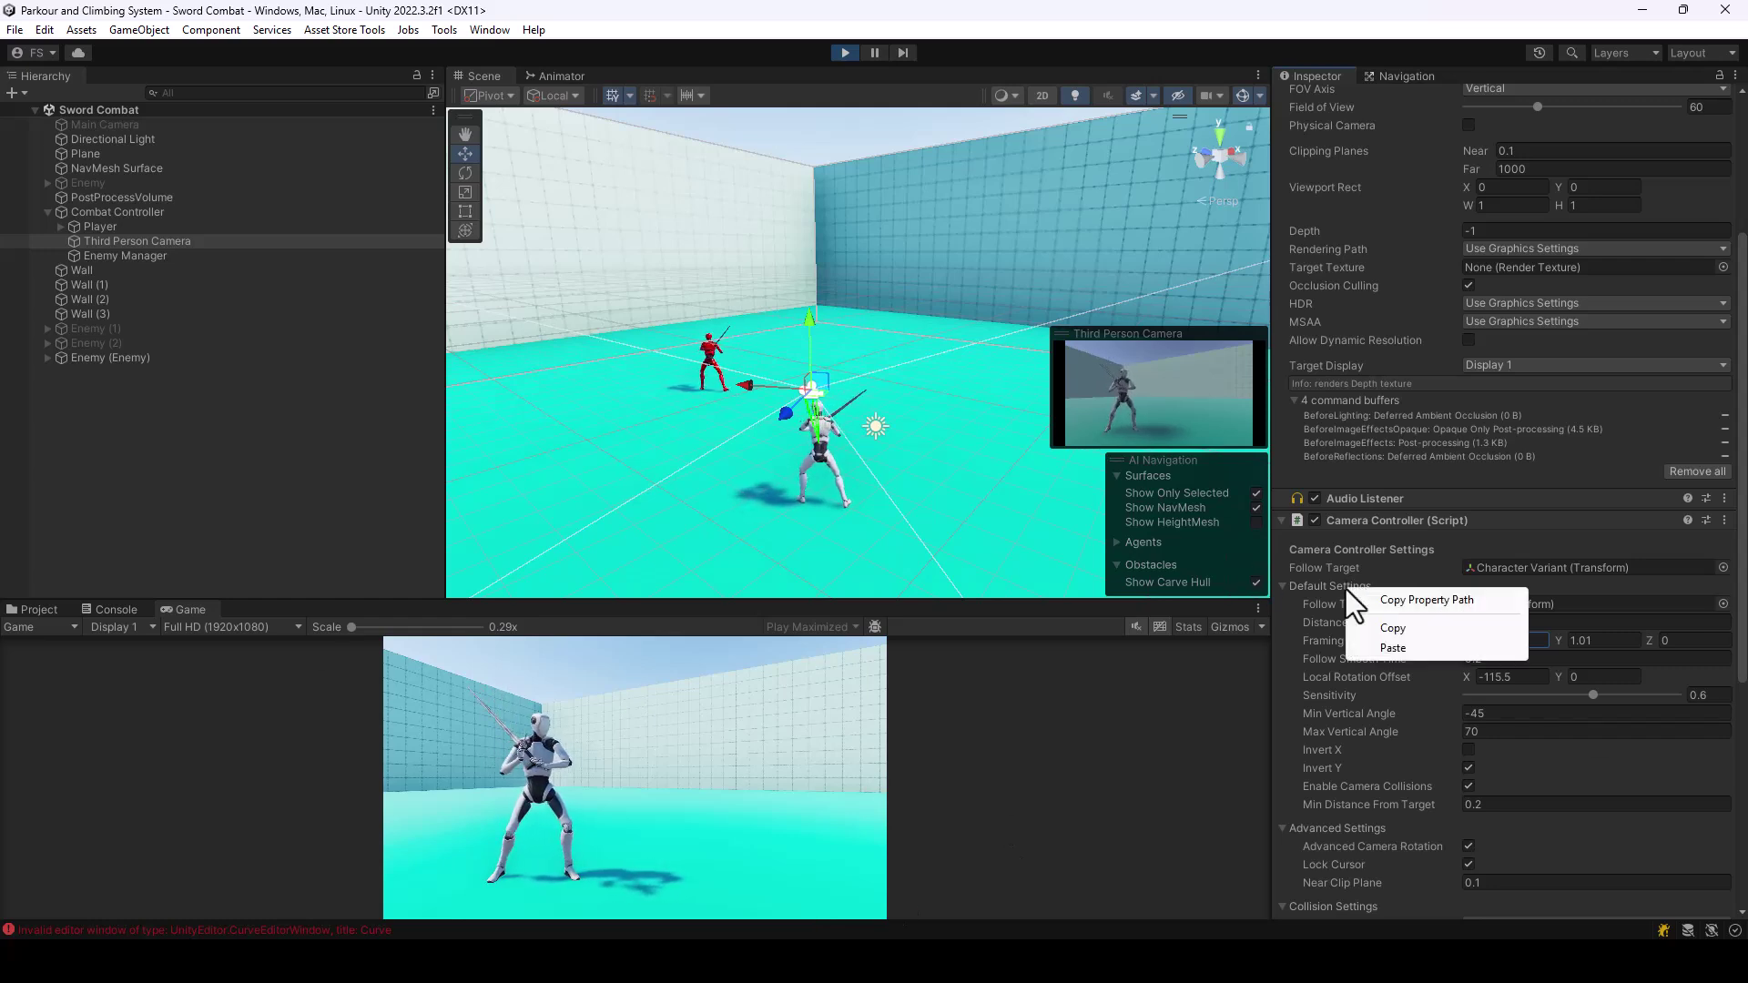
left_click(1401, 635)
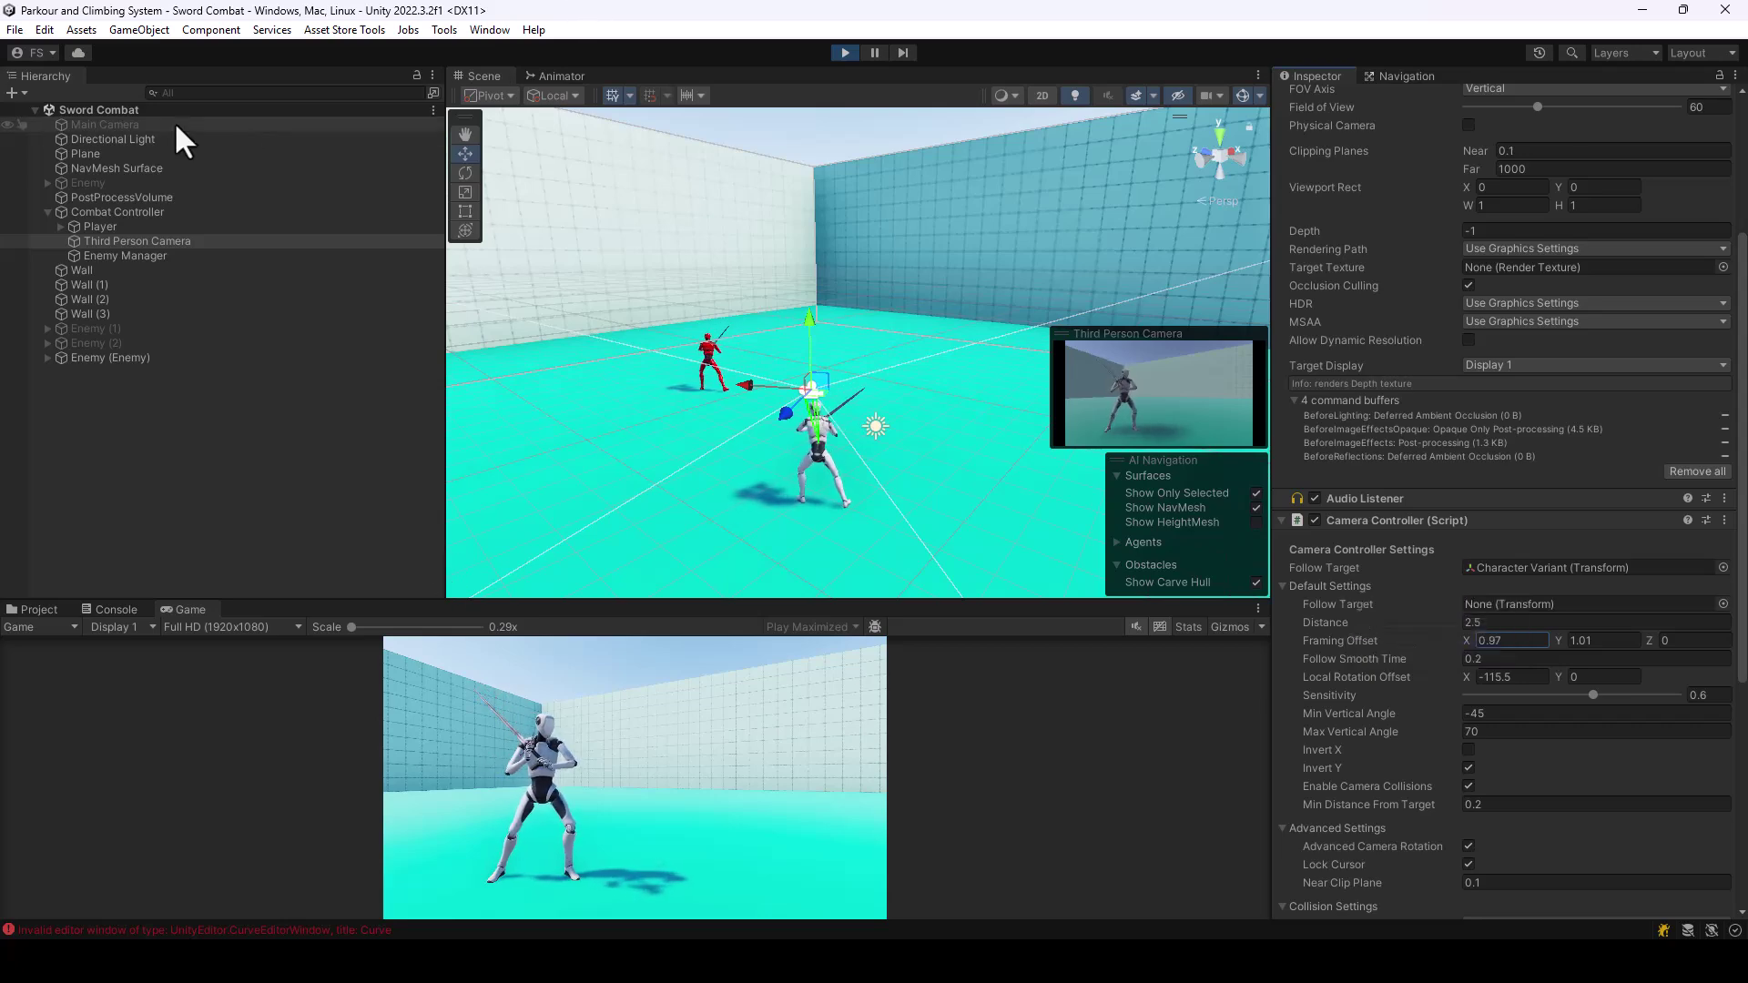
left_click(845, 52)
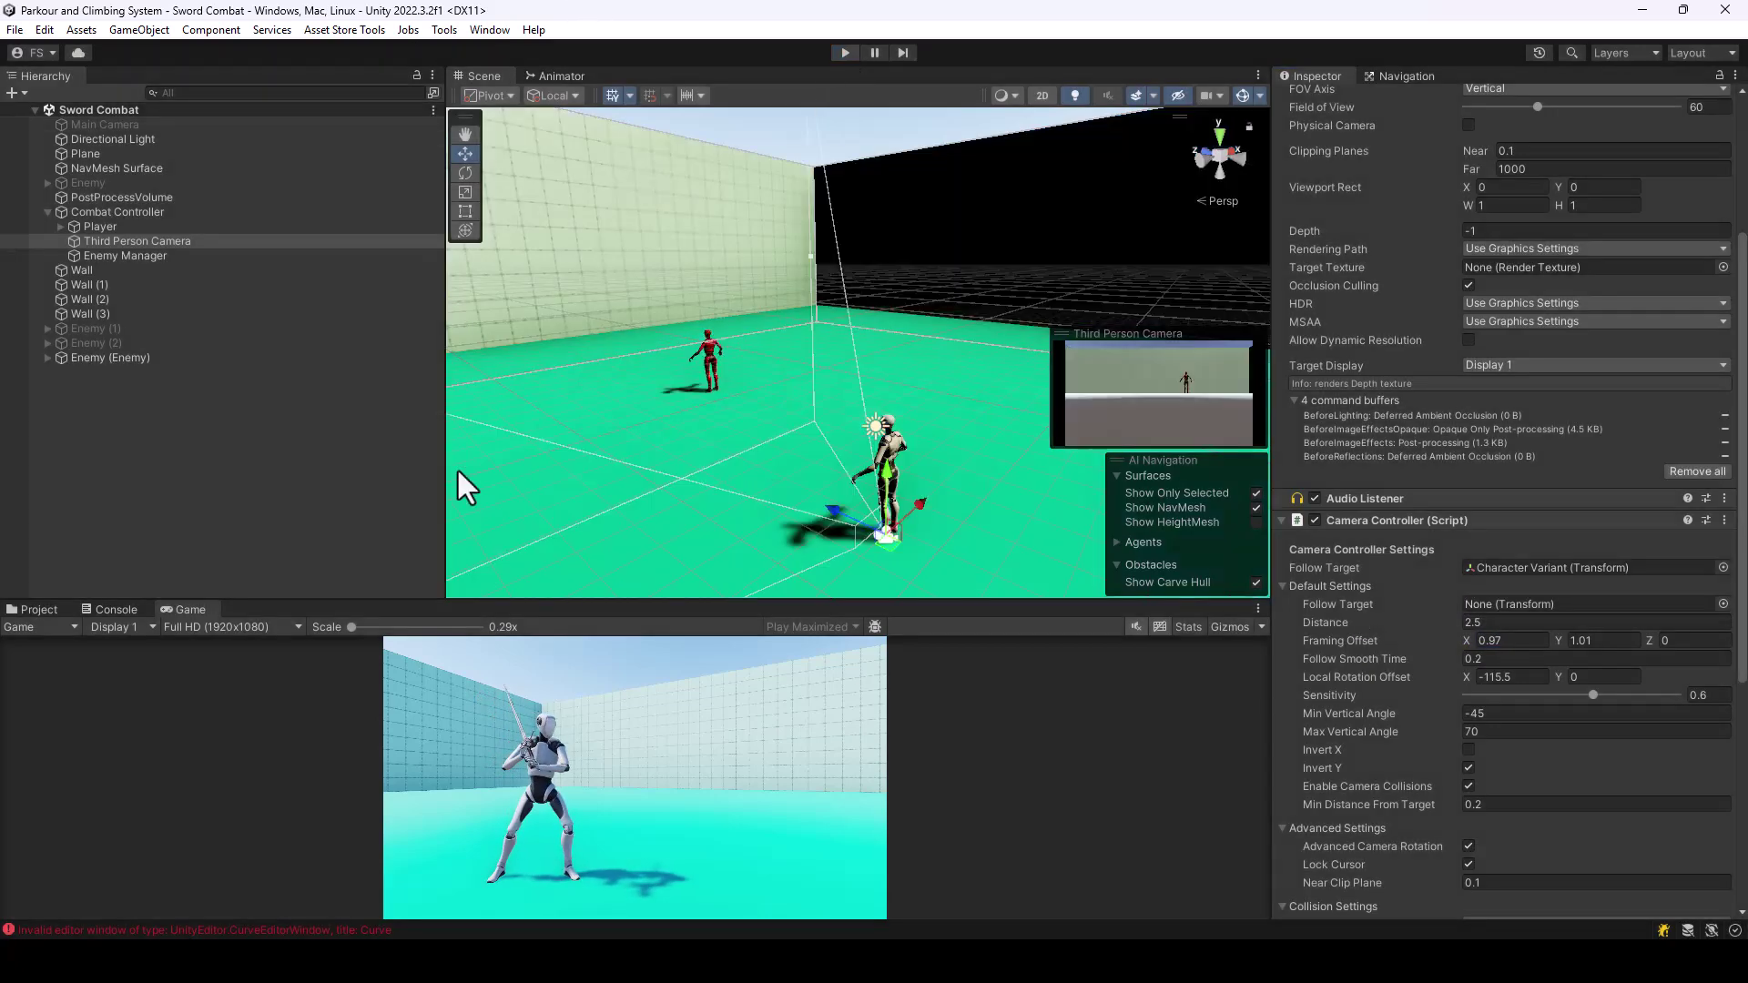
left_click(235, 764)
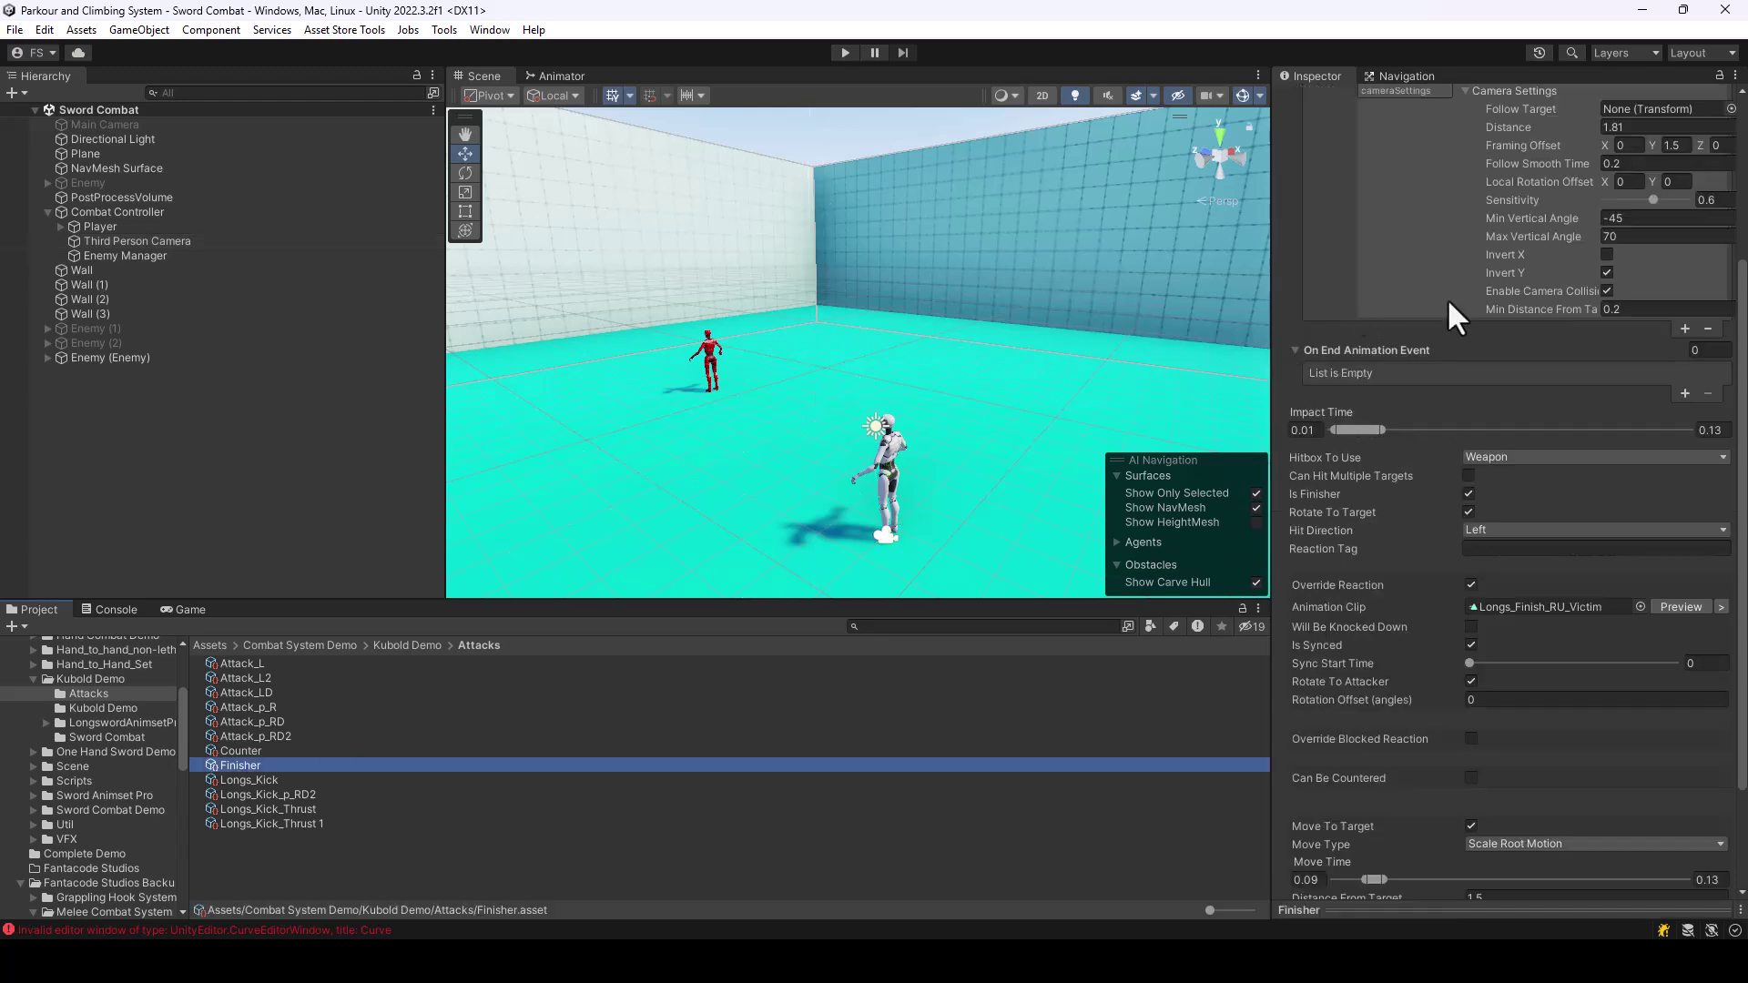
Paste the copied camera settings (distance 2.5) into ChangeCamera's Camera Settings and add an On End Animation Event entry.
scroll(1465, 300, "up", 5)
right_click(1520, 336)
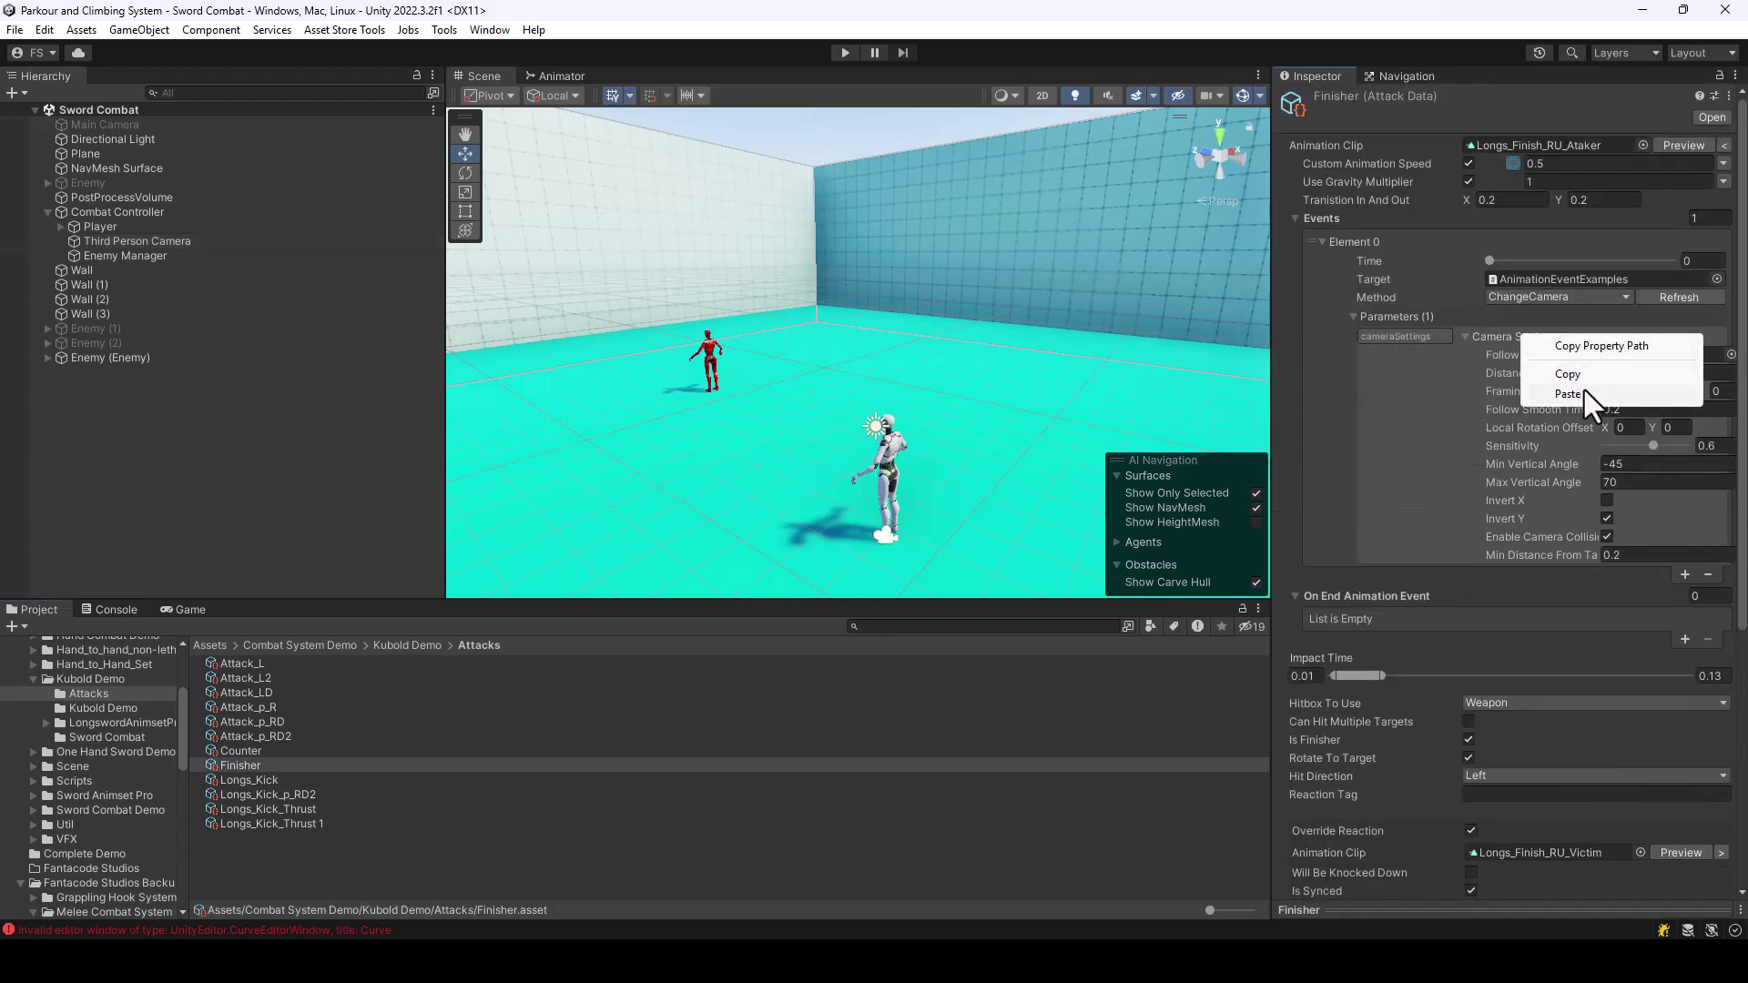
left_click(1582, 391)
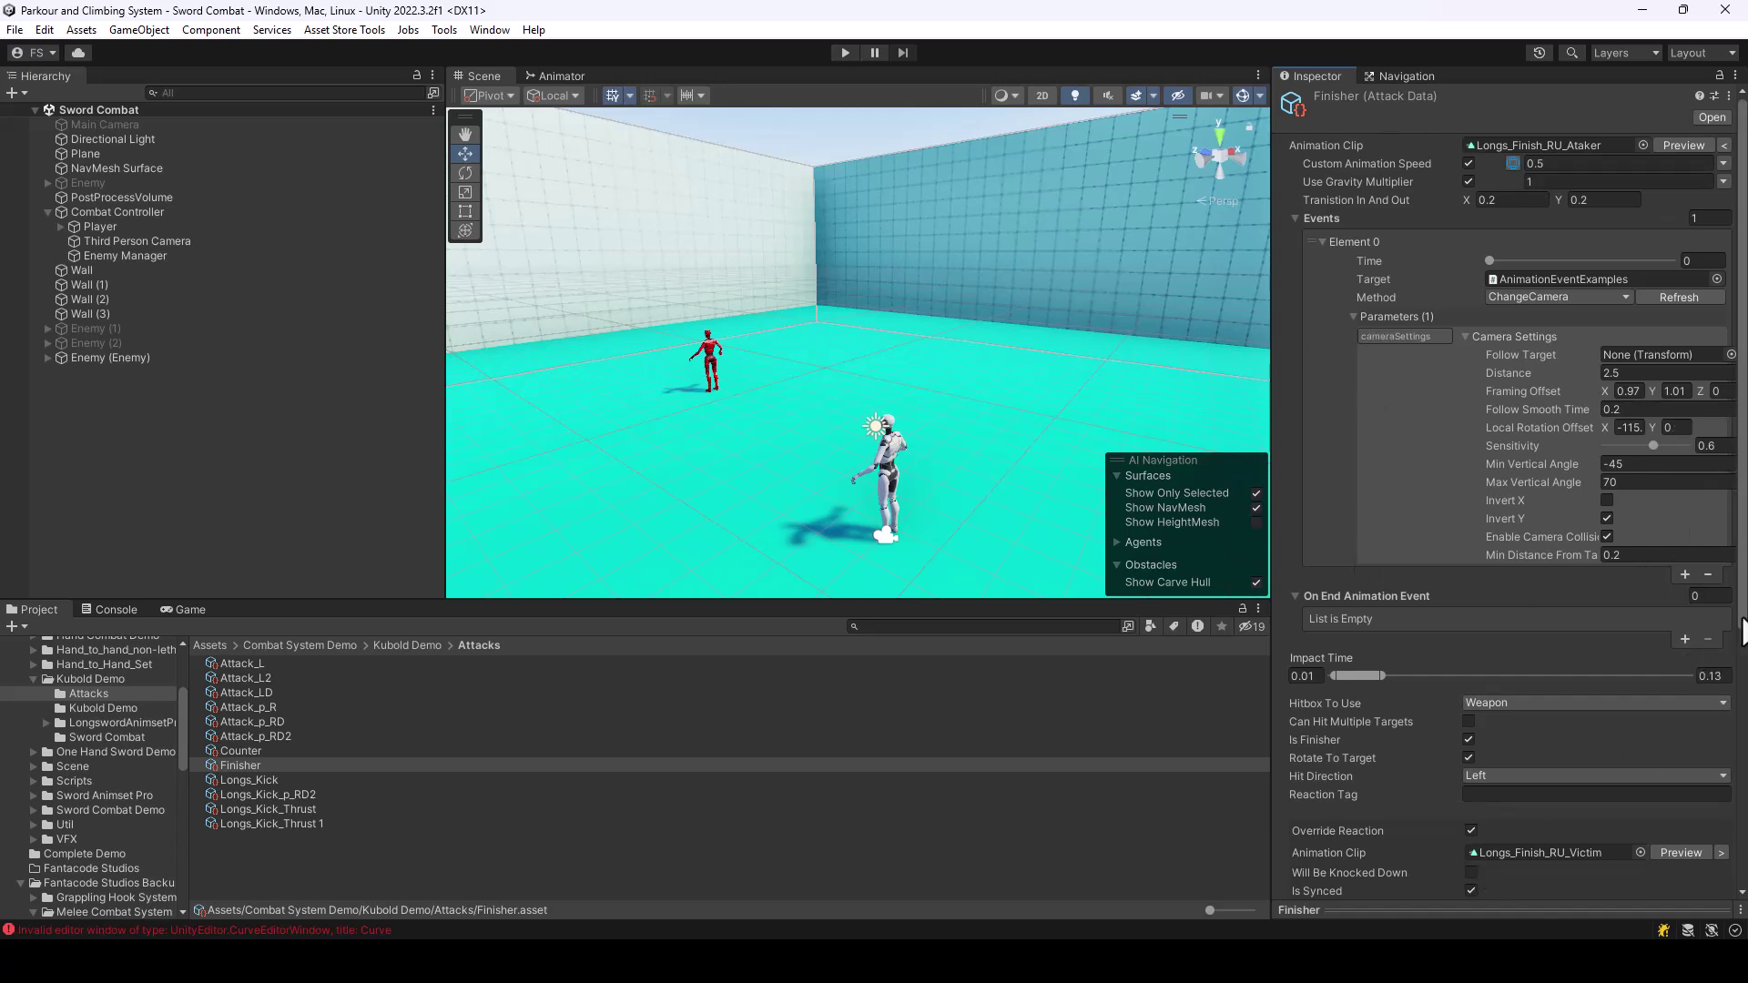
left_click(1685, 638)
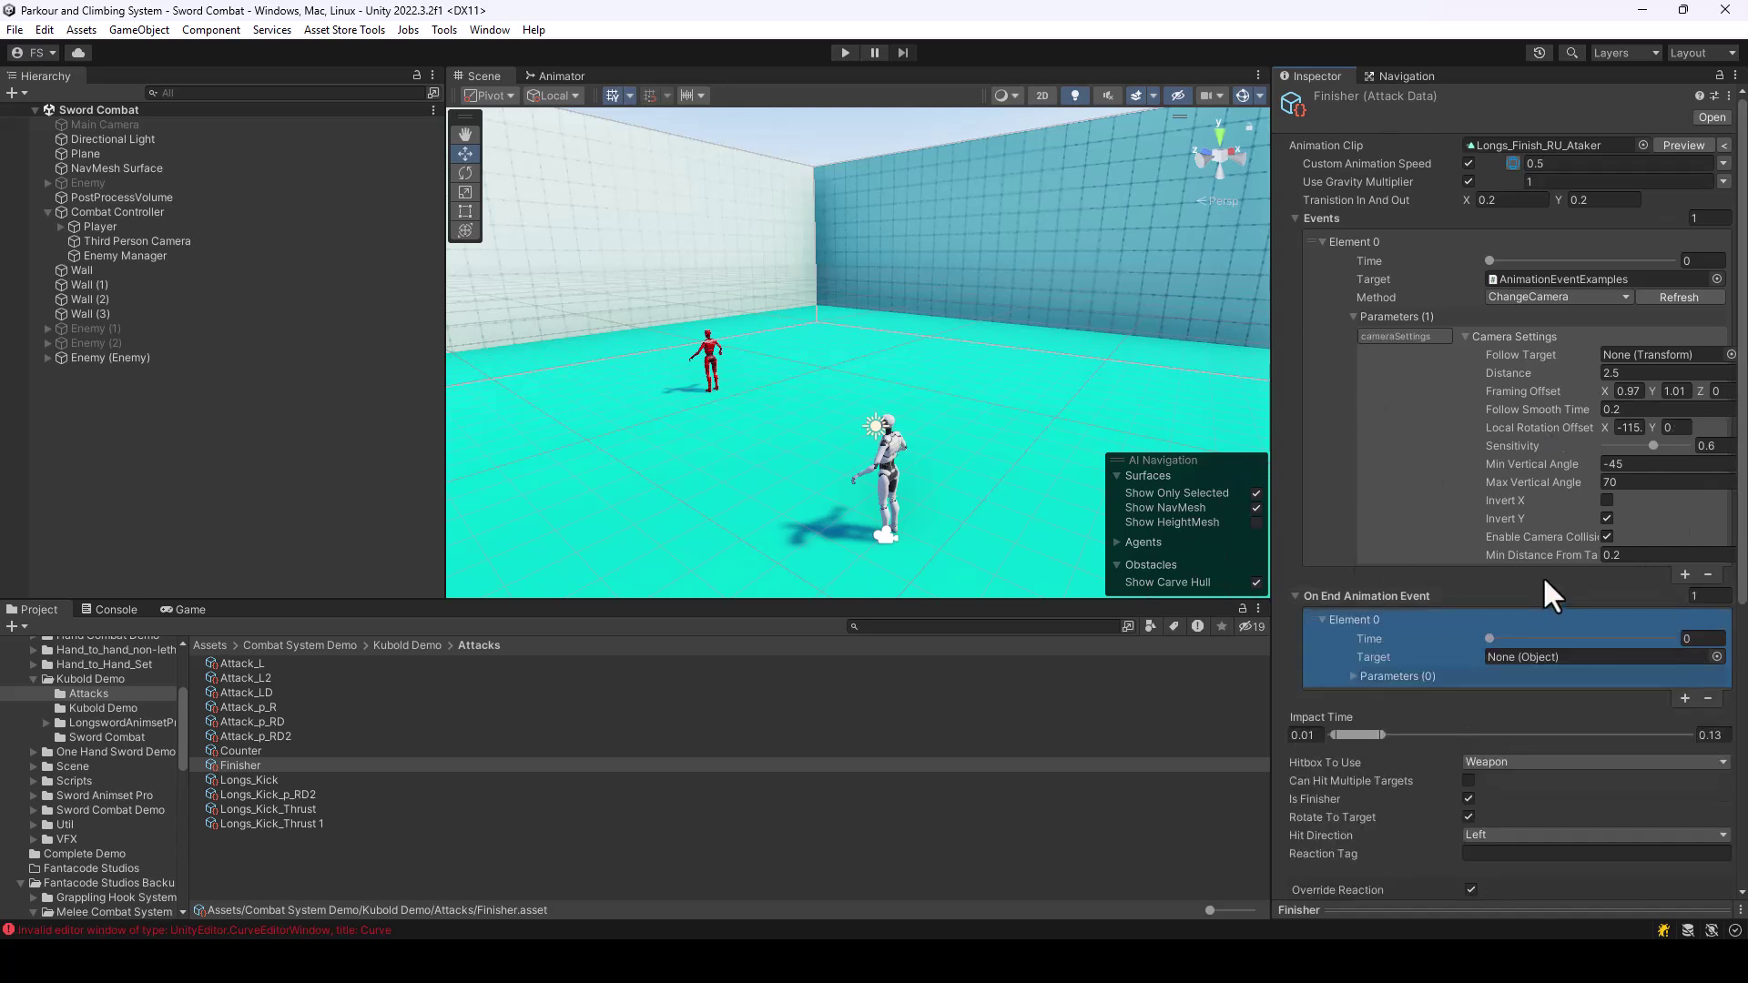
Make the Finisher's On End Animation Event call ResetCamera on AnimationEventExamples, then enter Play mode.
scroll(1542, 576, "down", 2)
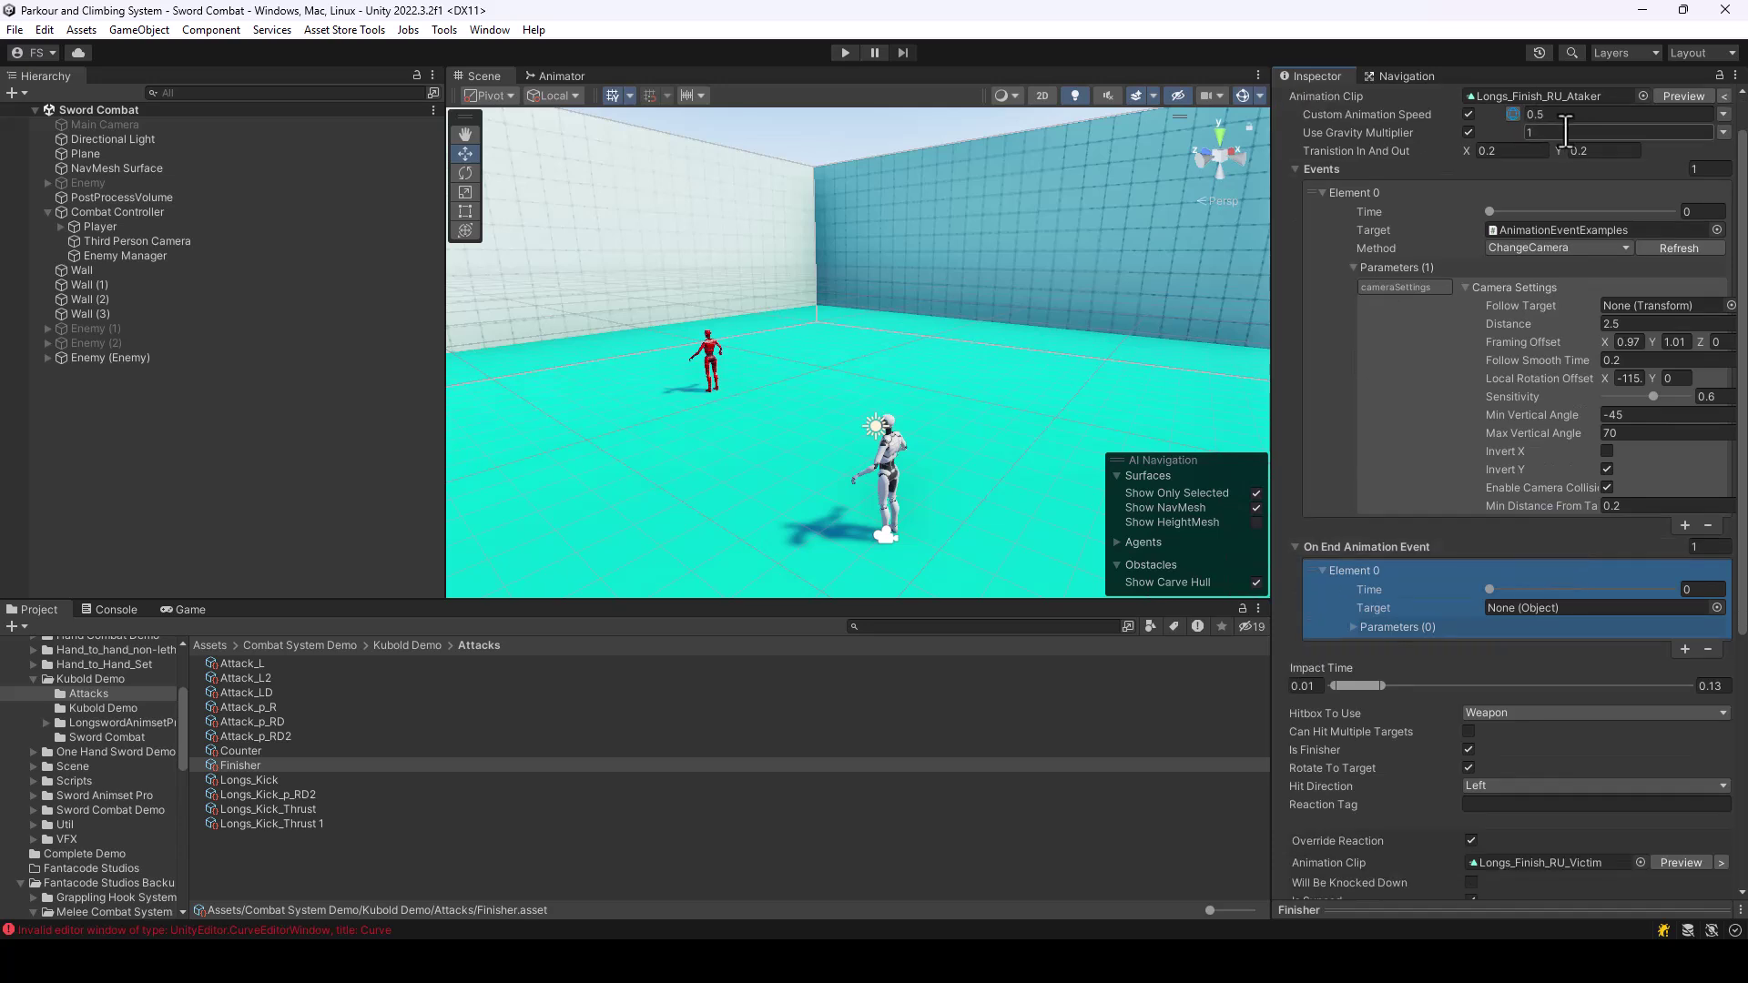
left_click(1716, 608)
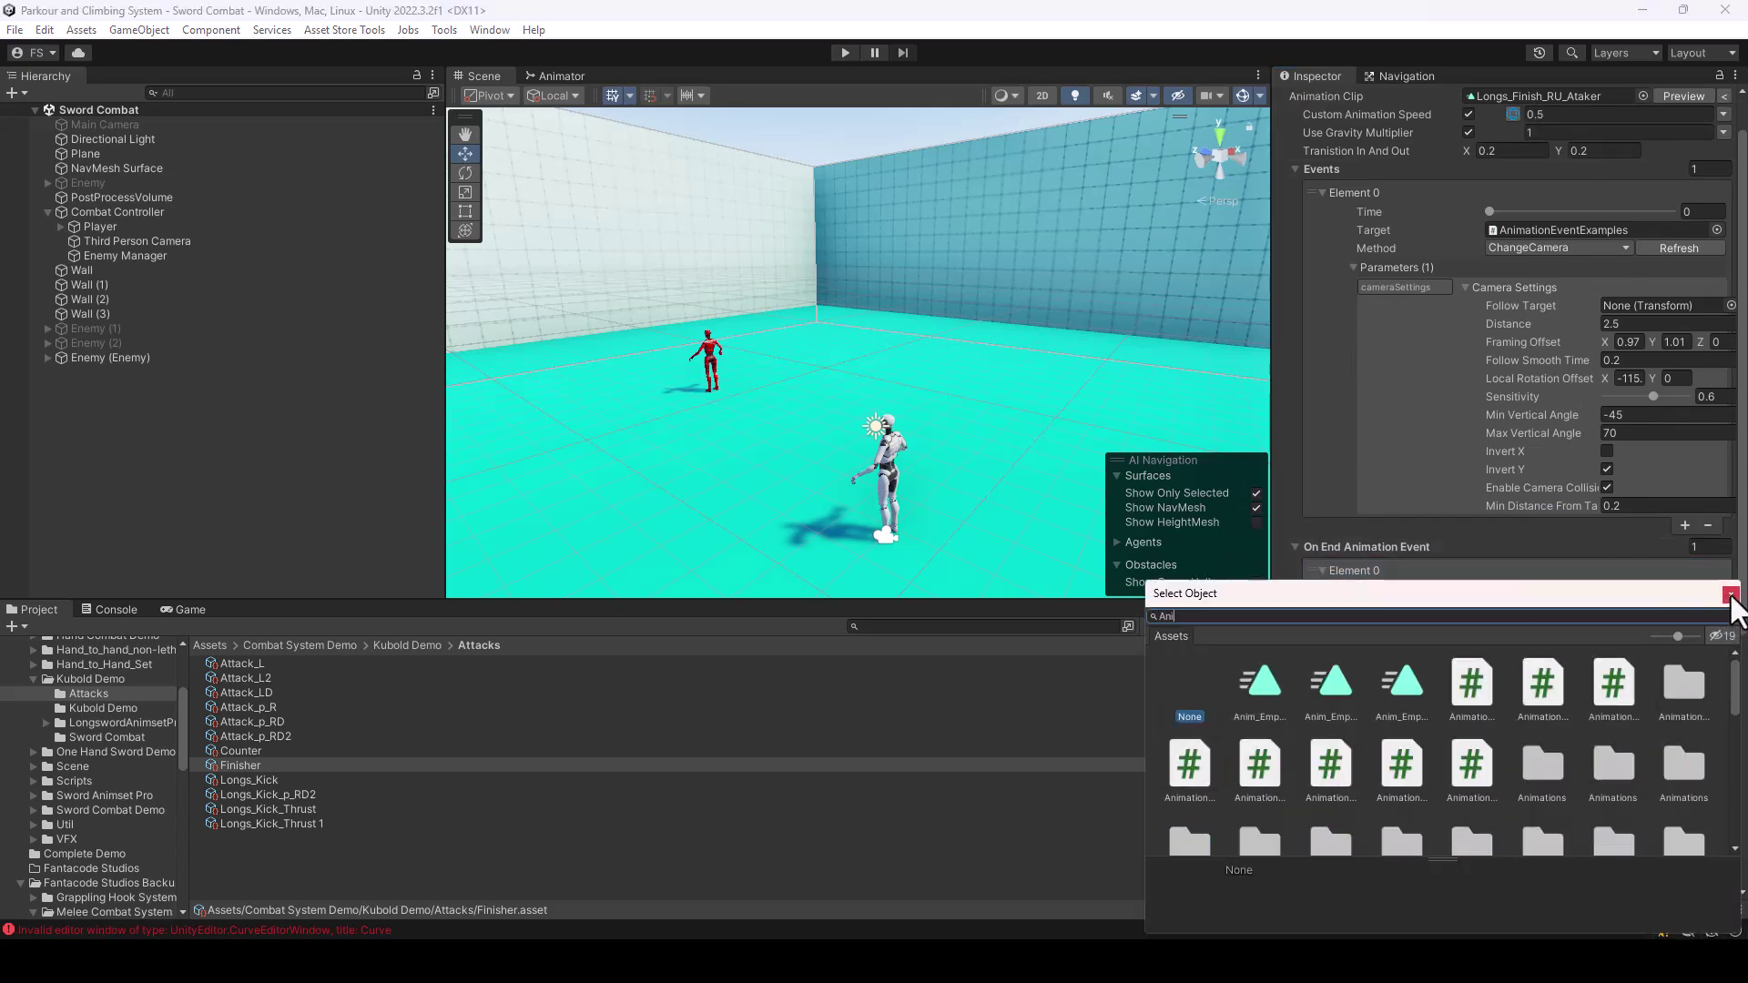
left_click(1730, 595)
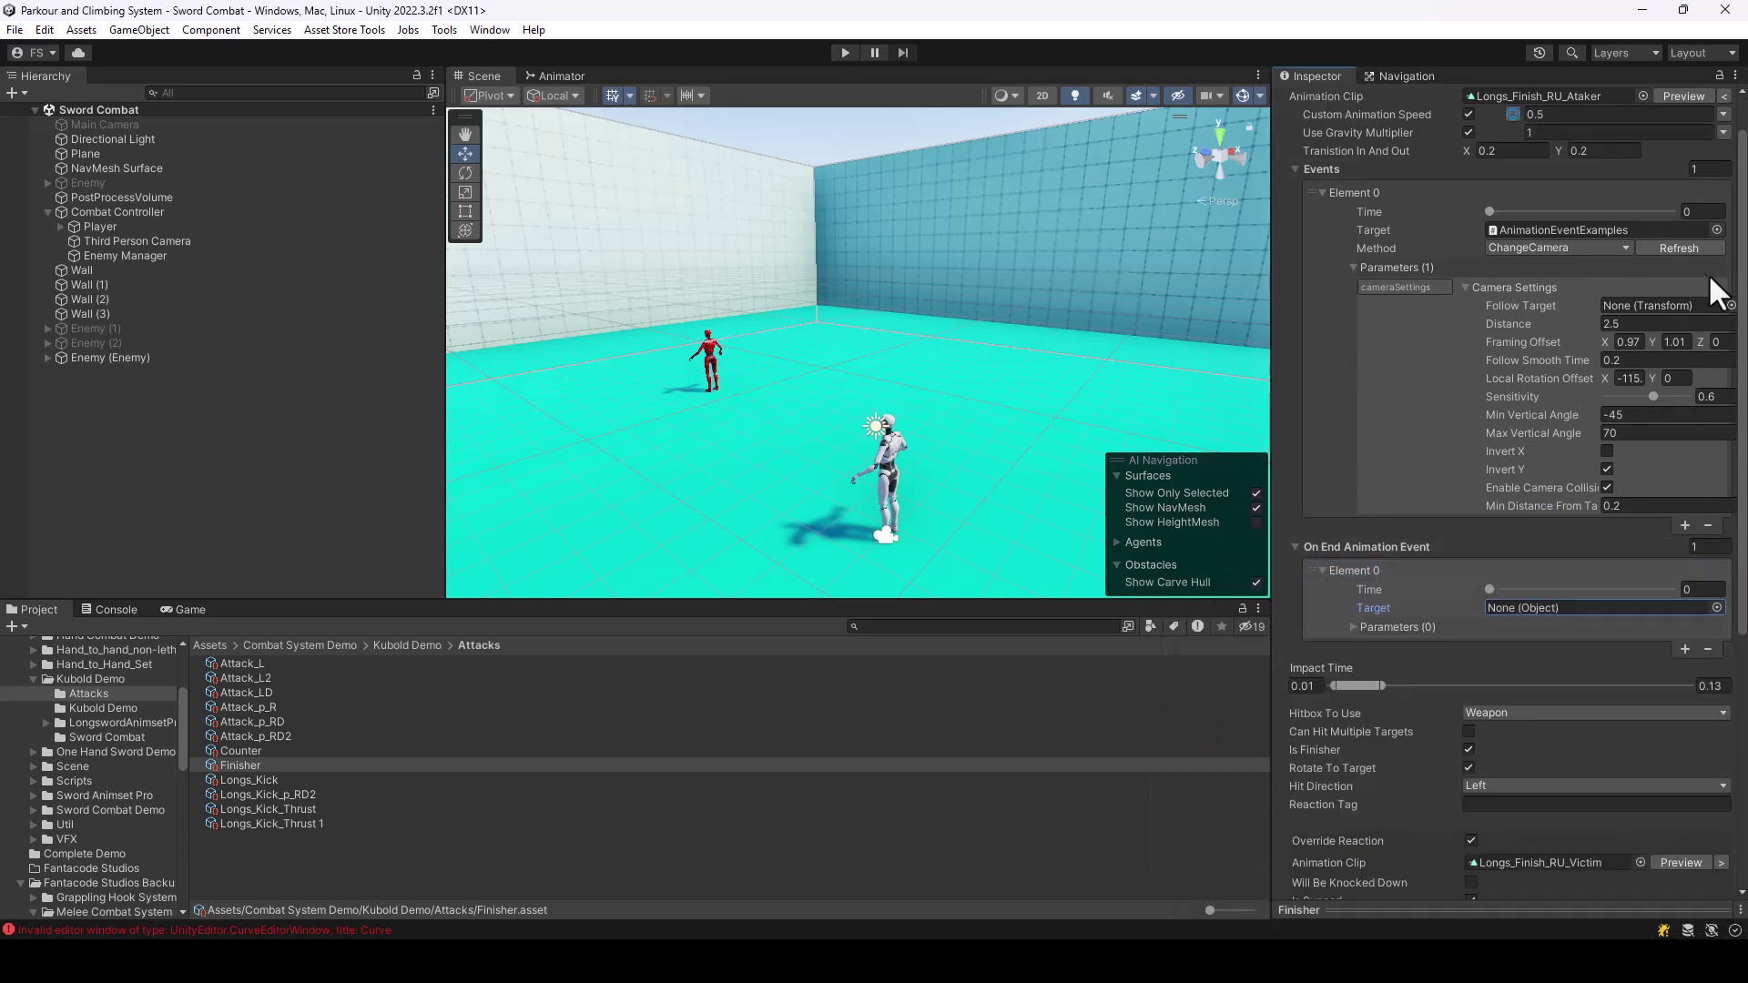
left_click(1574, 229)
left_click_drag(270, 664, 1548, 604)
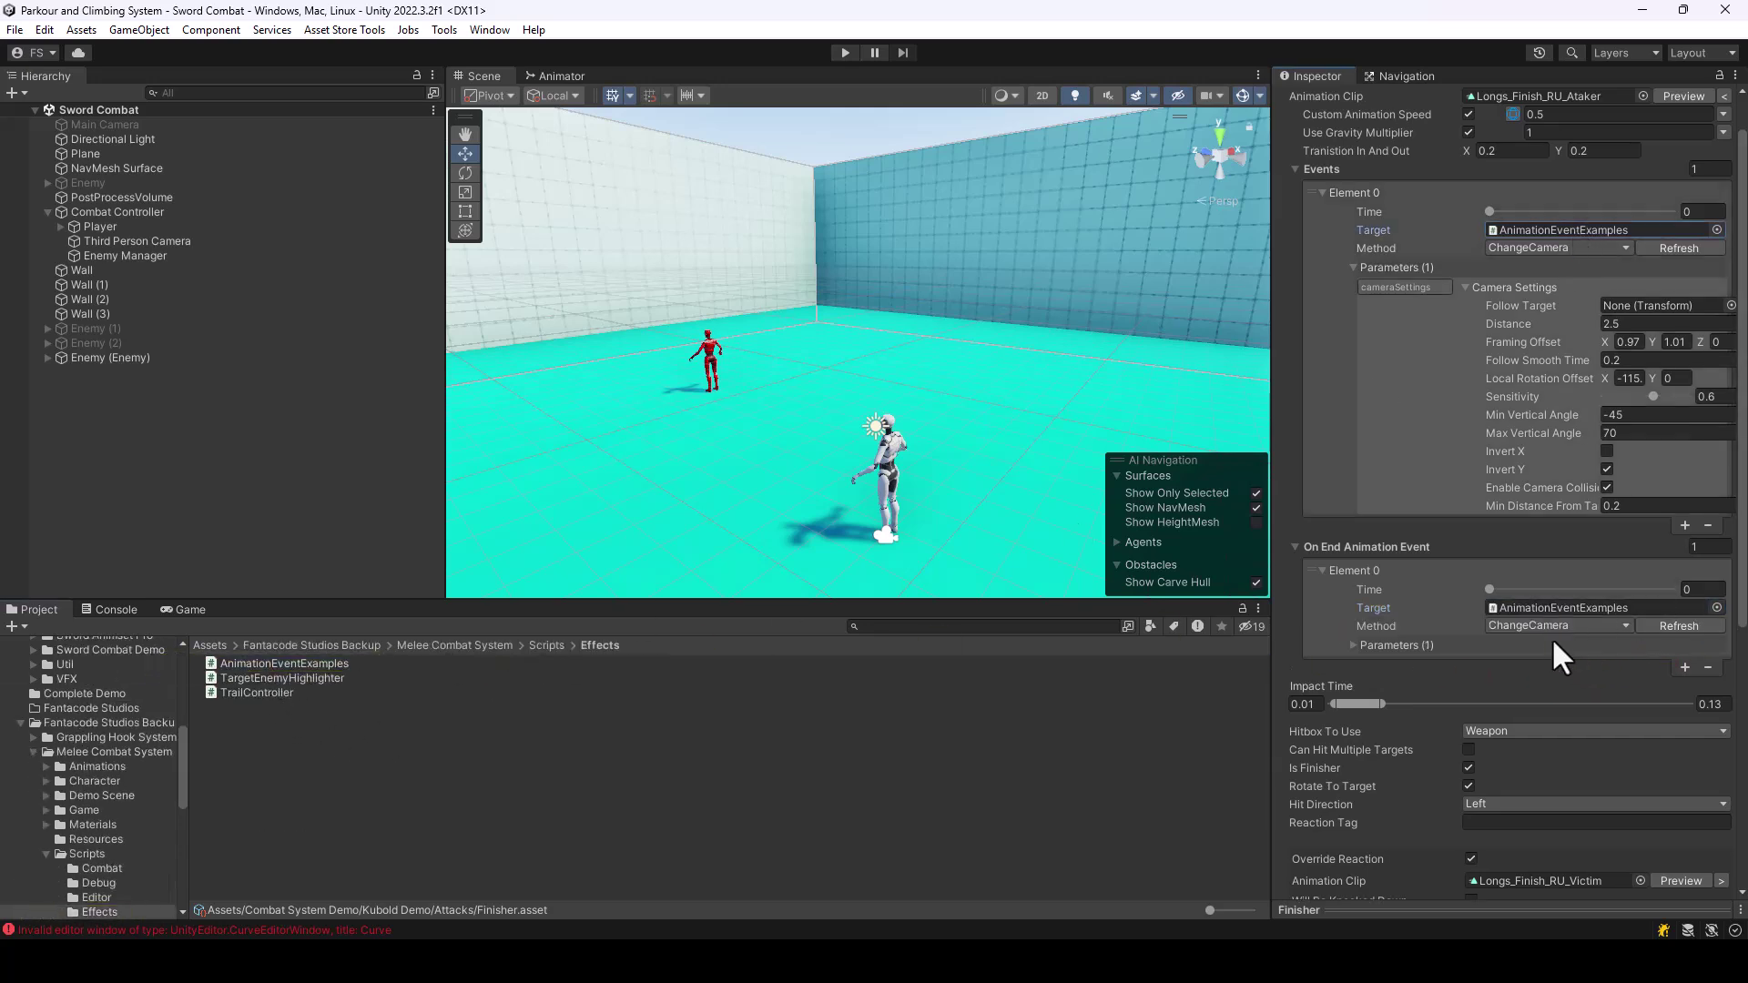
left_click(1551, 624)
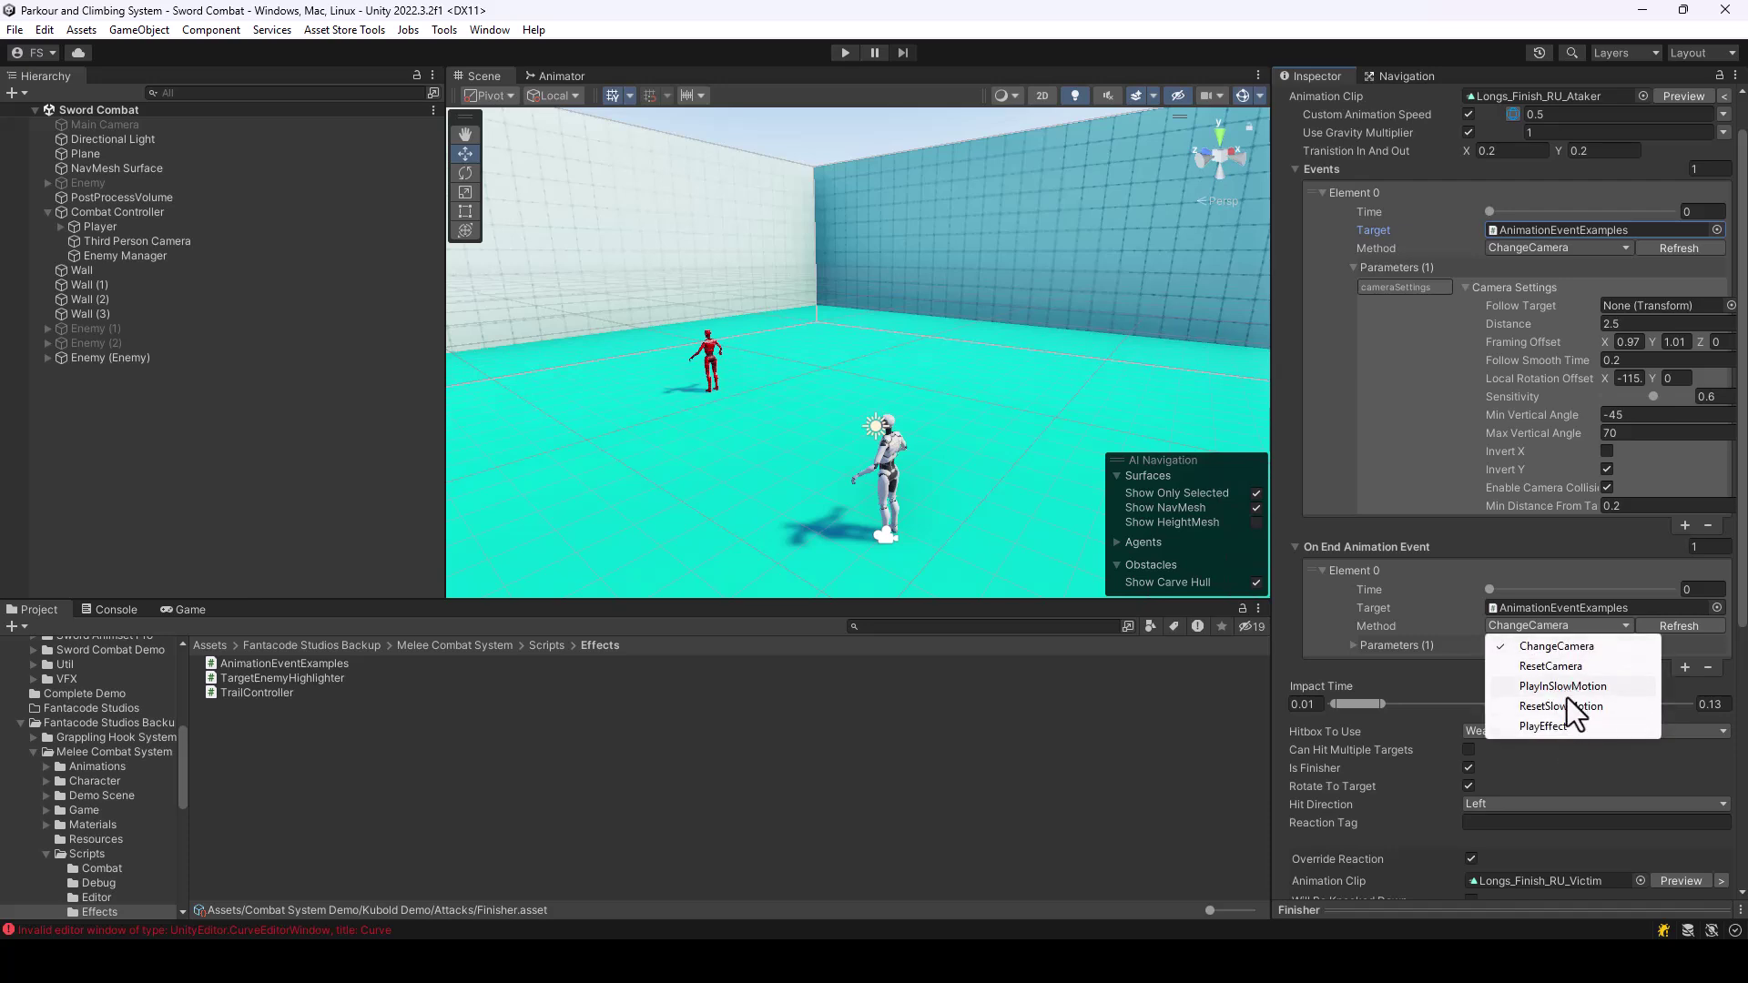
left_click(1555, 668)
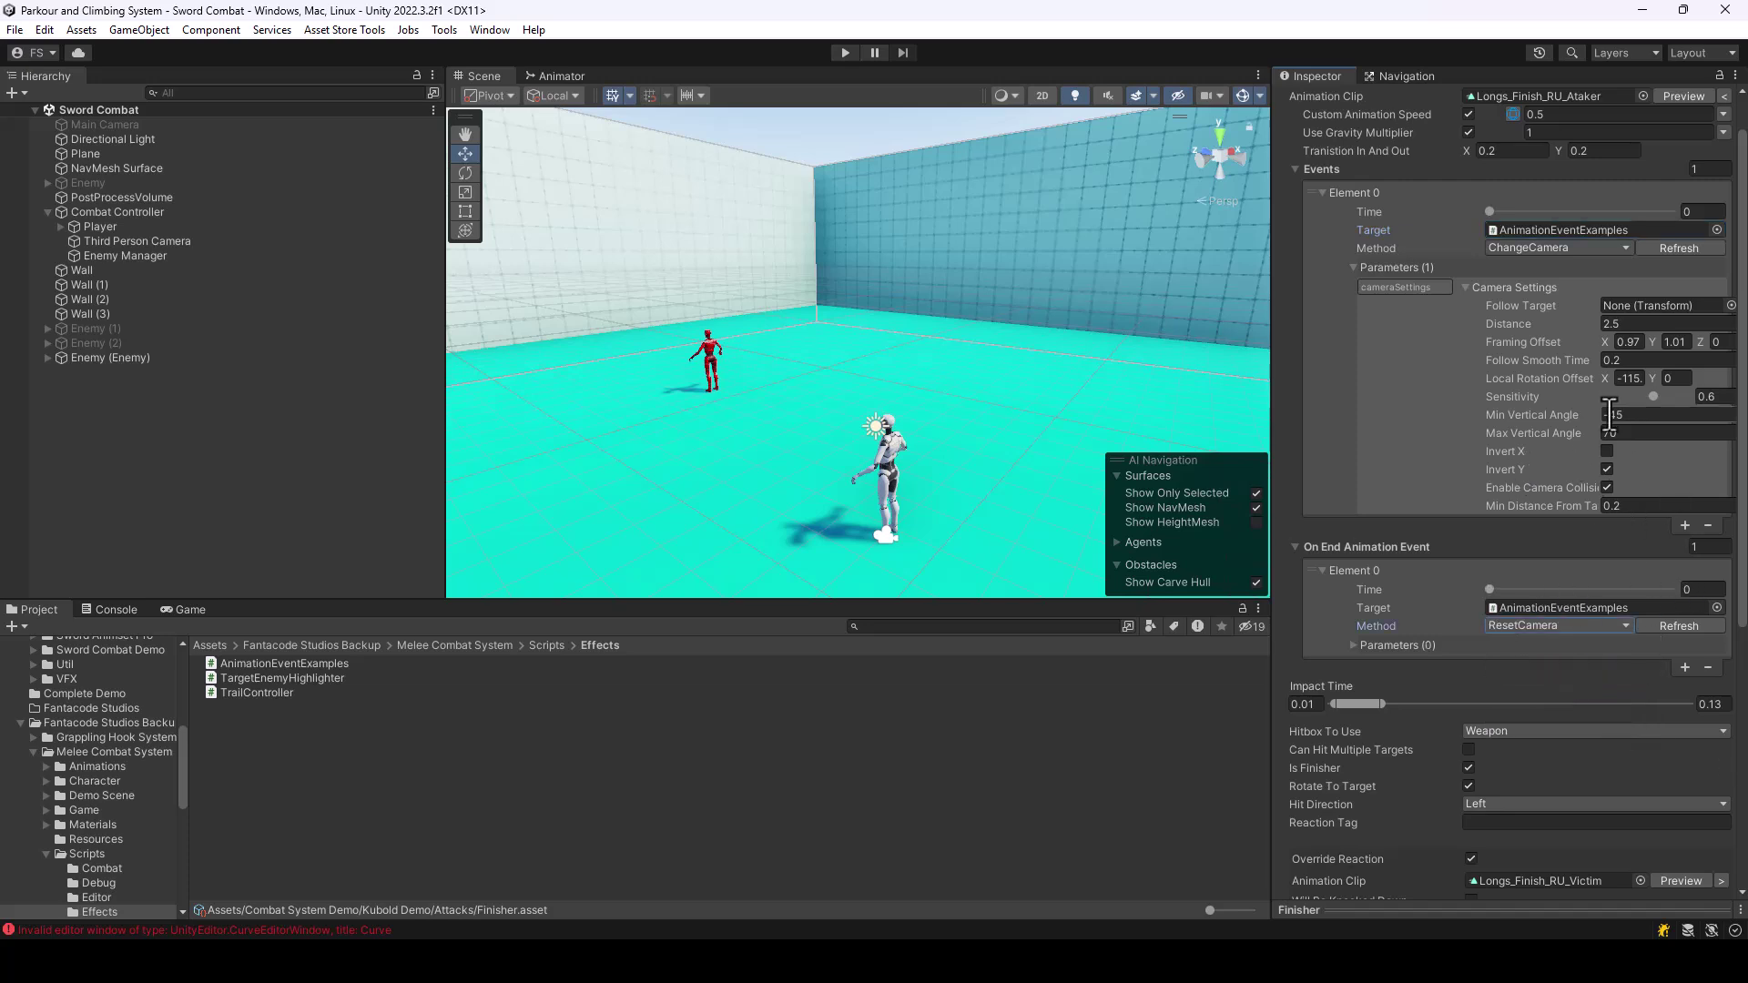
scroll(1623, 492, "up", 2)
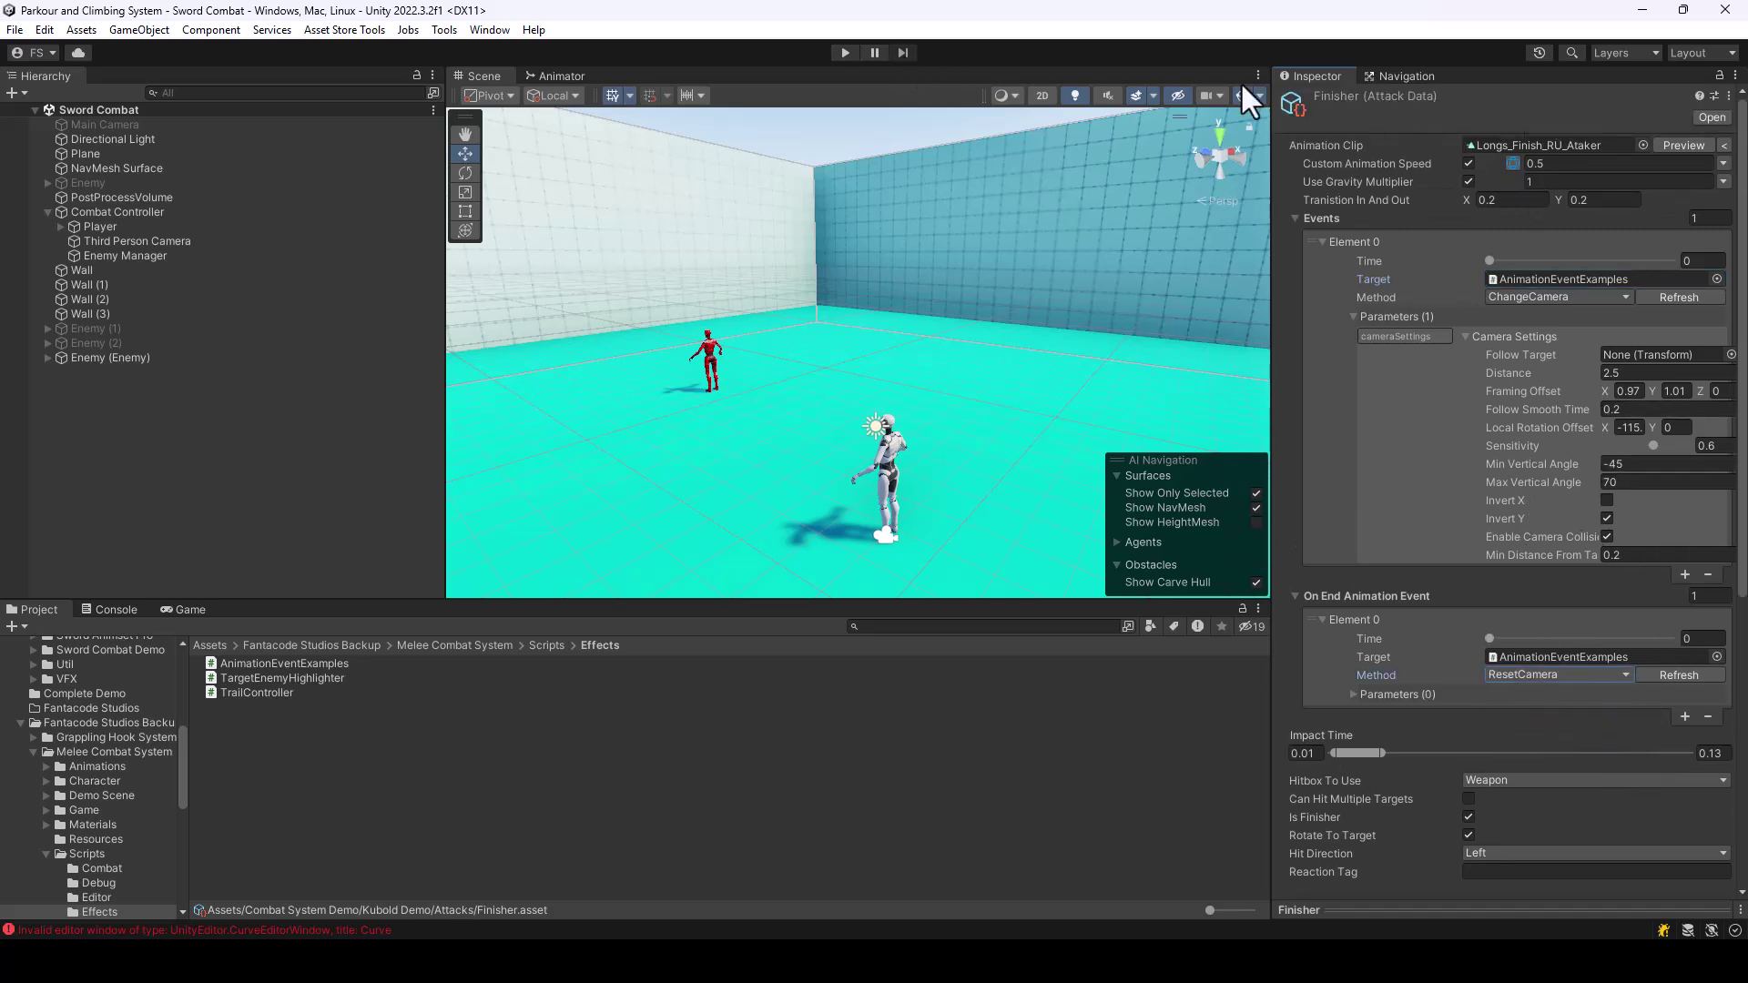
left_click(843, 53)
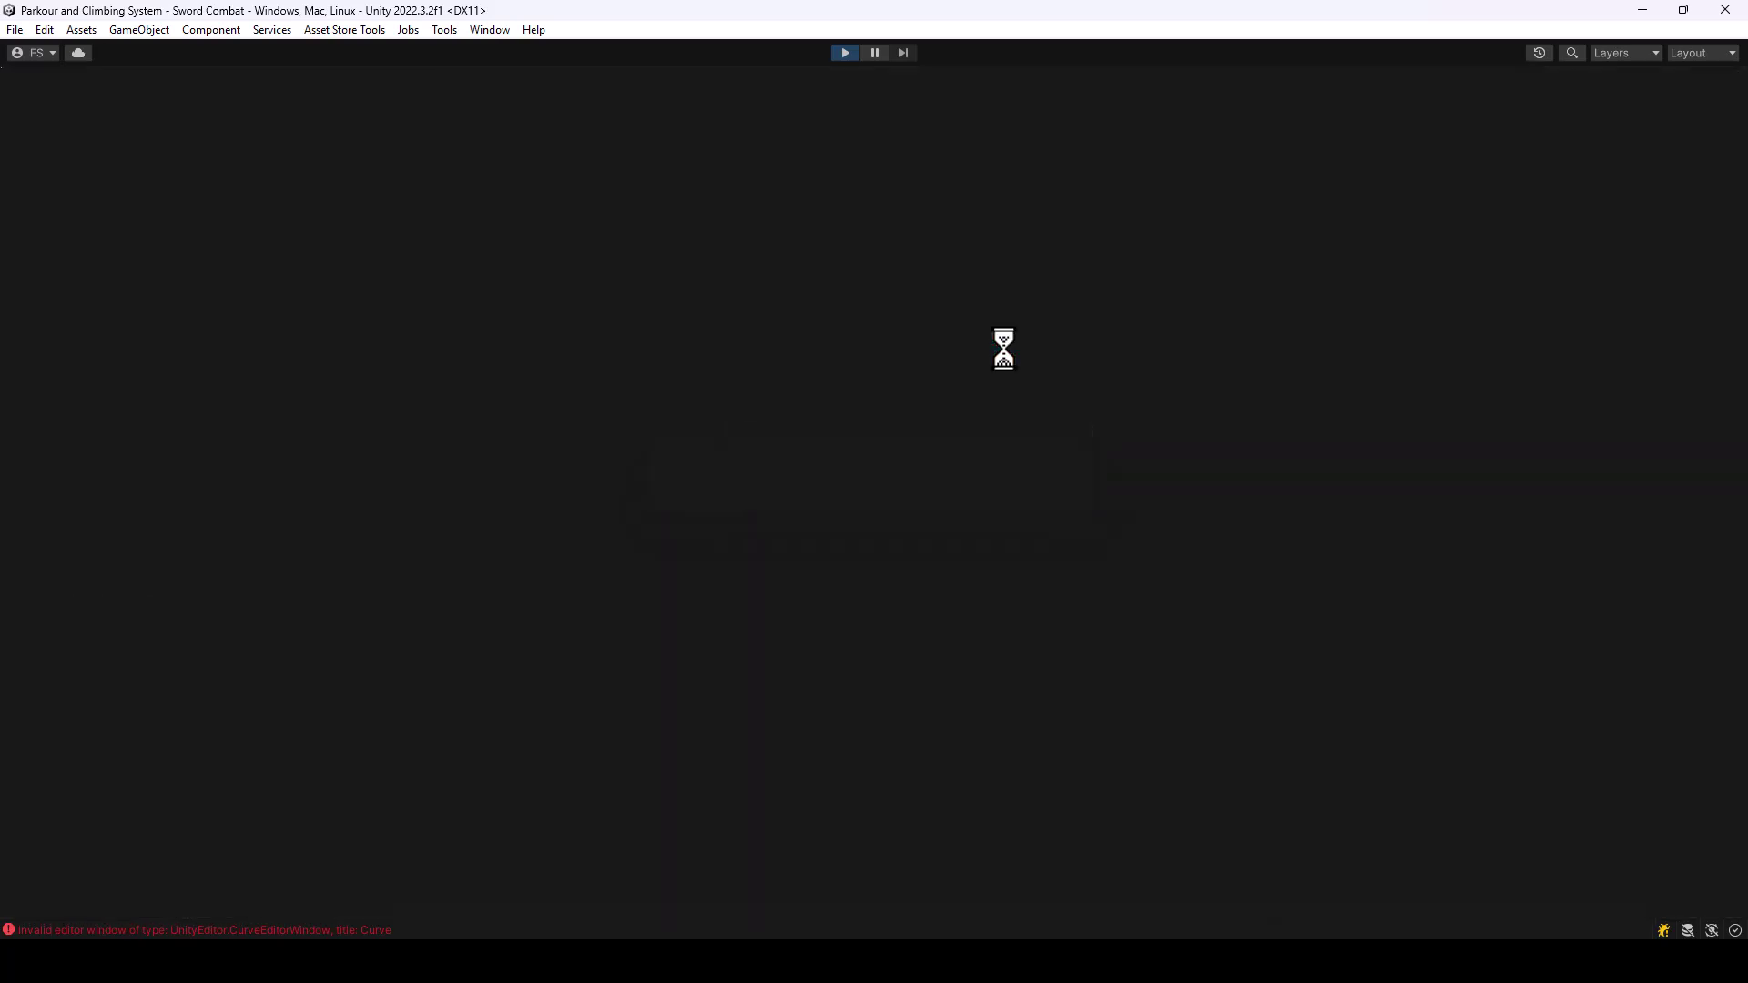
Walk to the red enemy, attack it to trigger the finisher, then exit Play mode with Ctrl+P.
key("w")
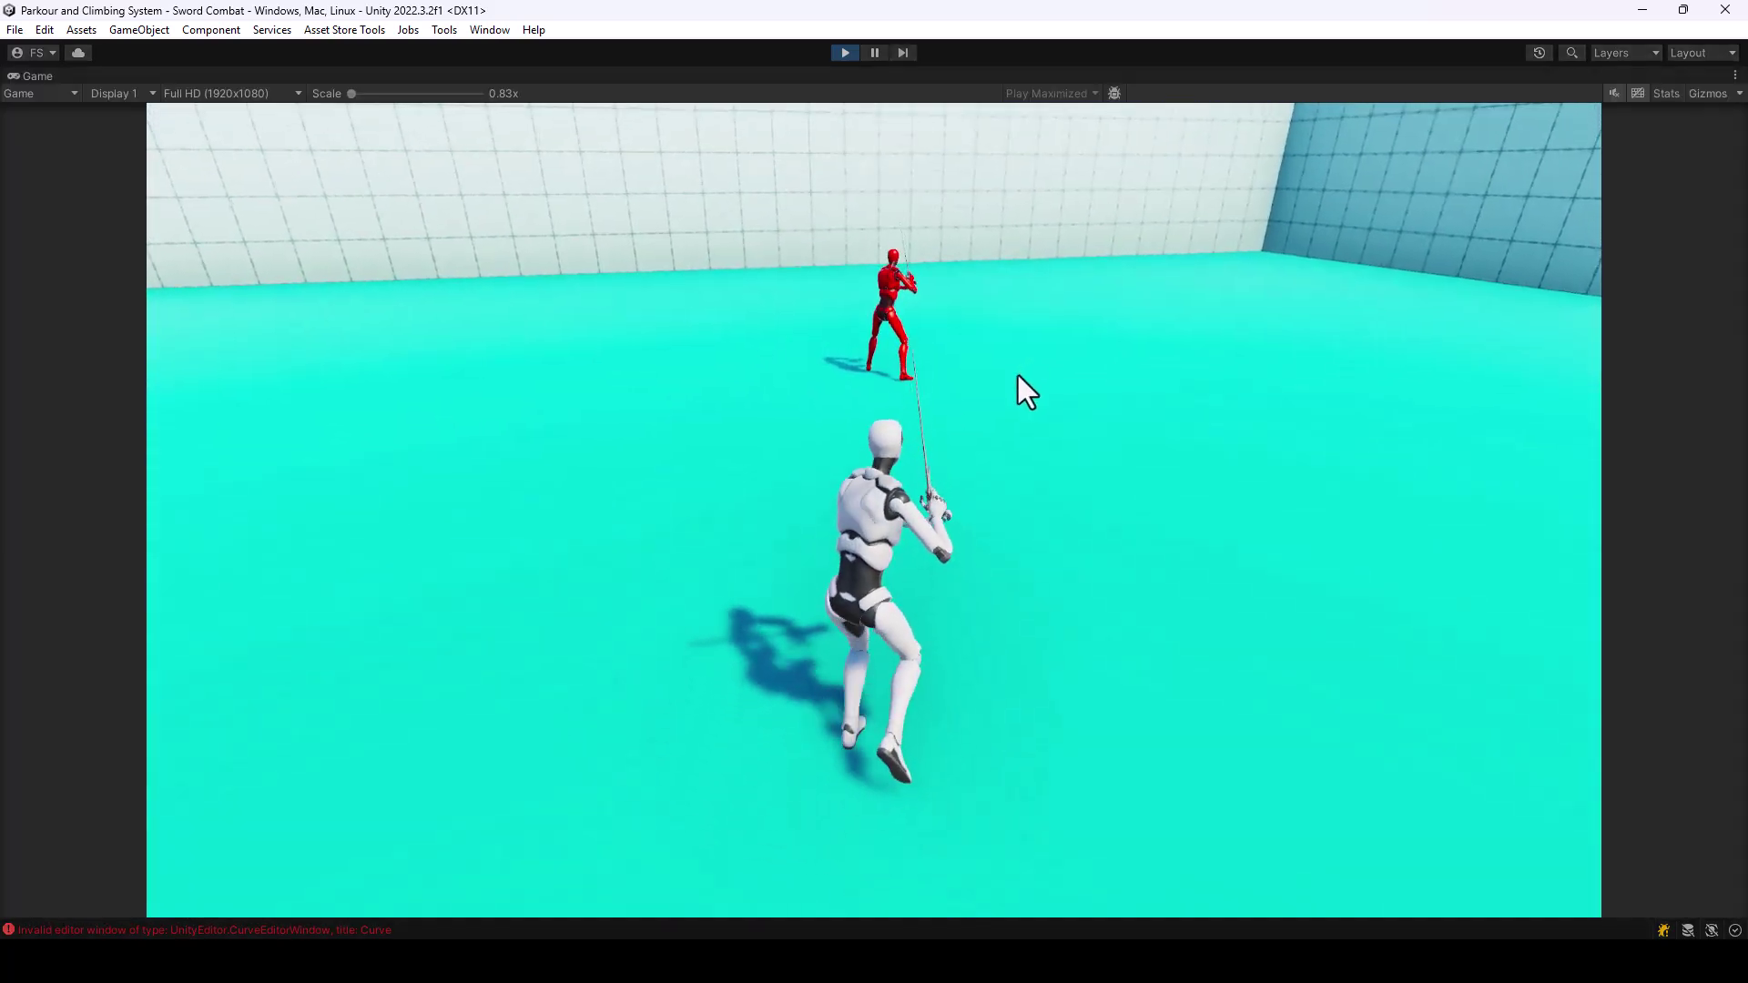
left_click(1025, 369)
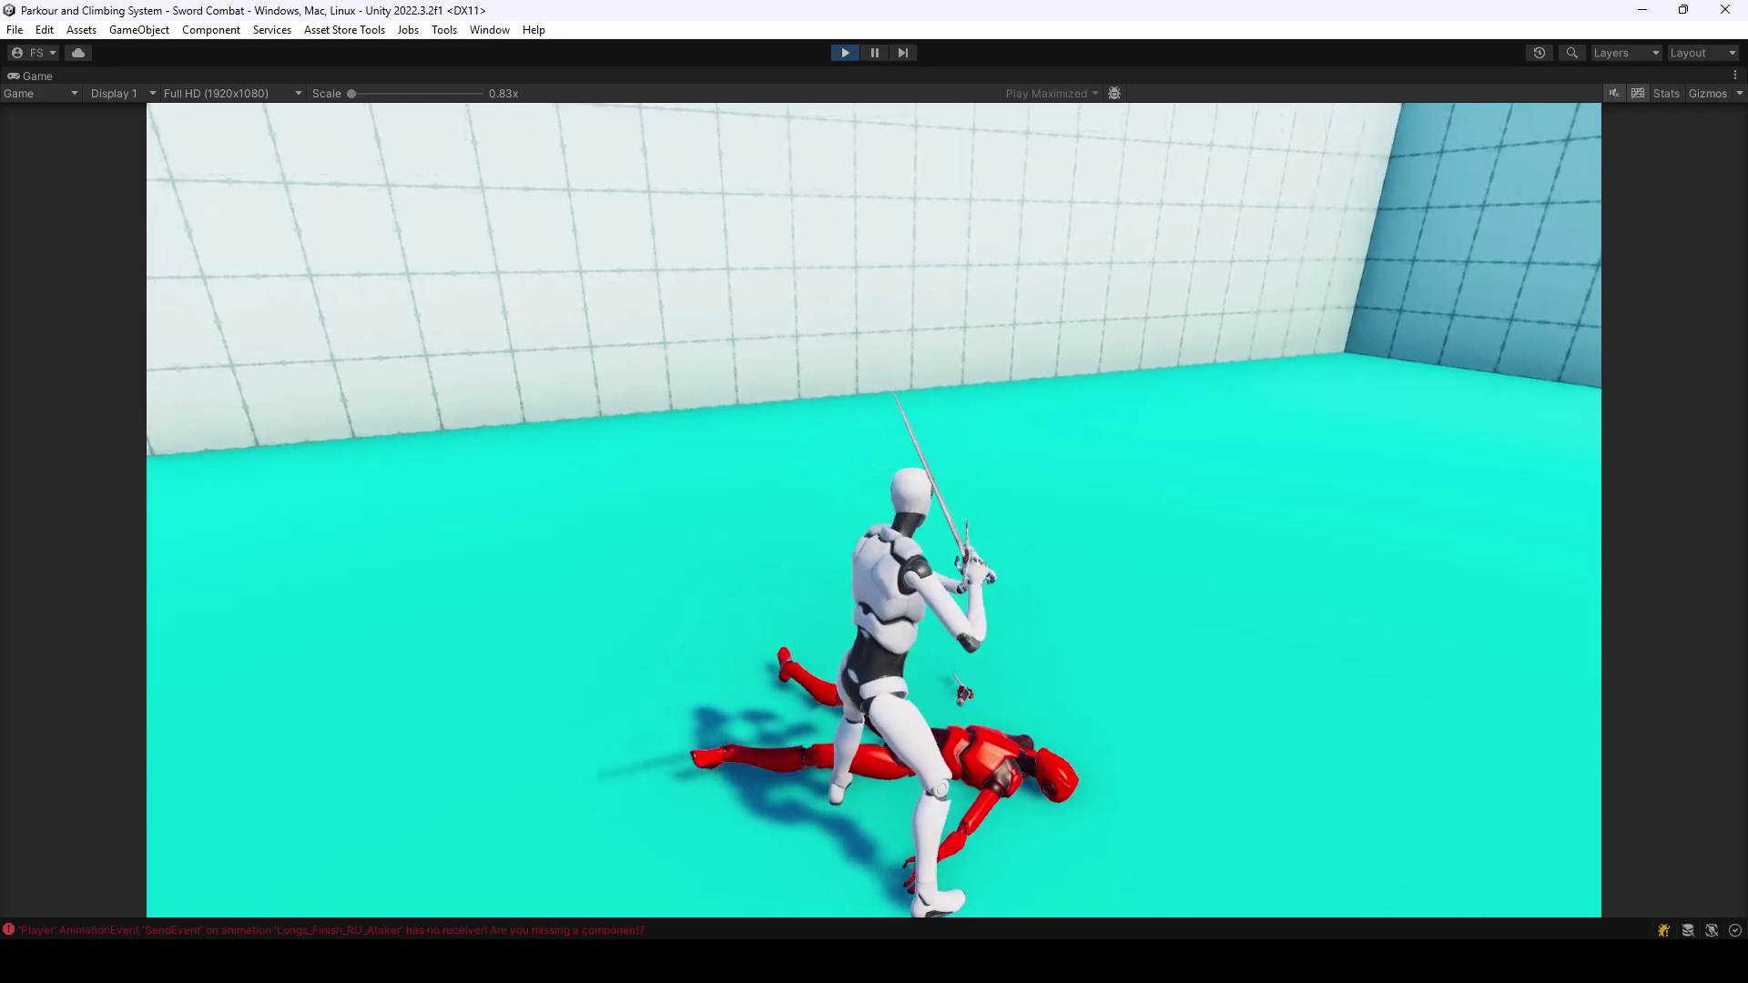
key("ctrl+p")
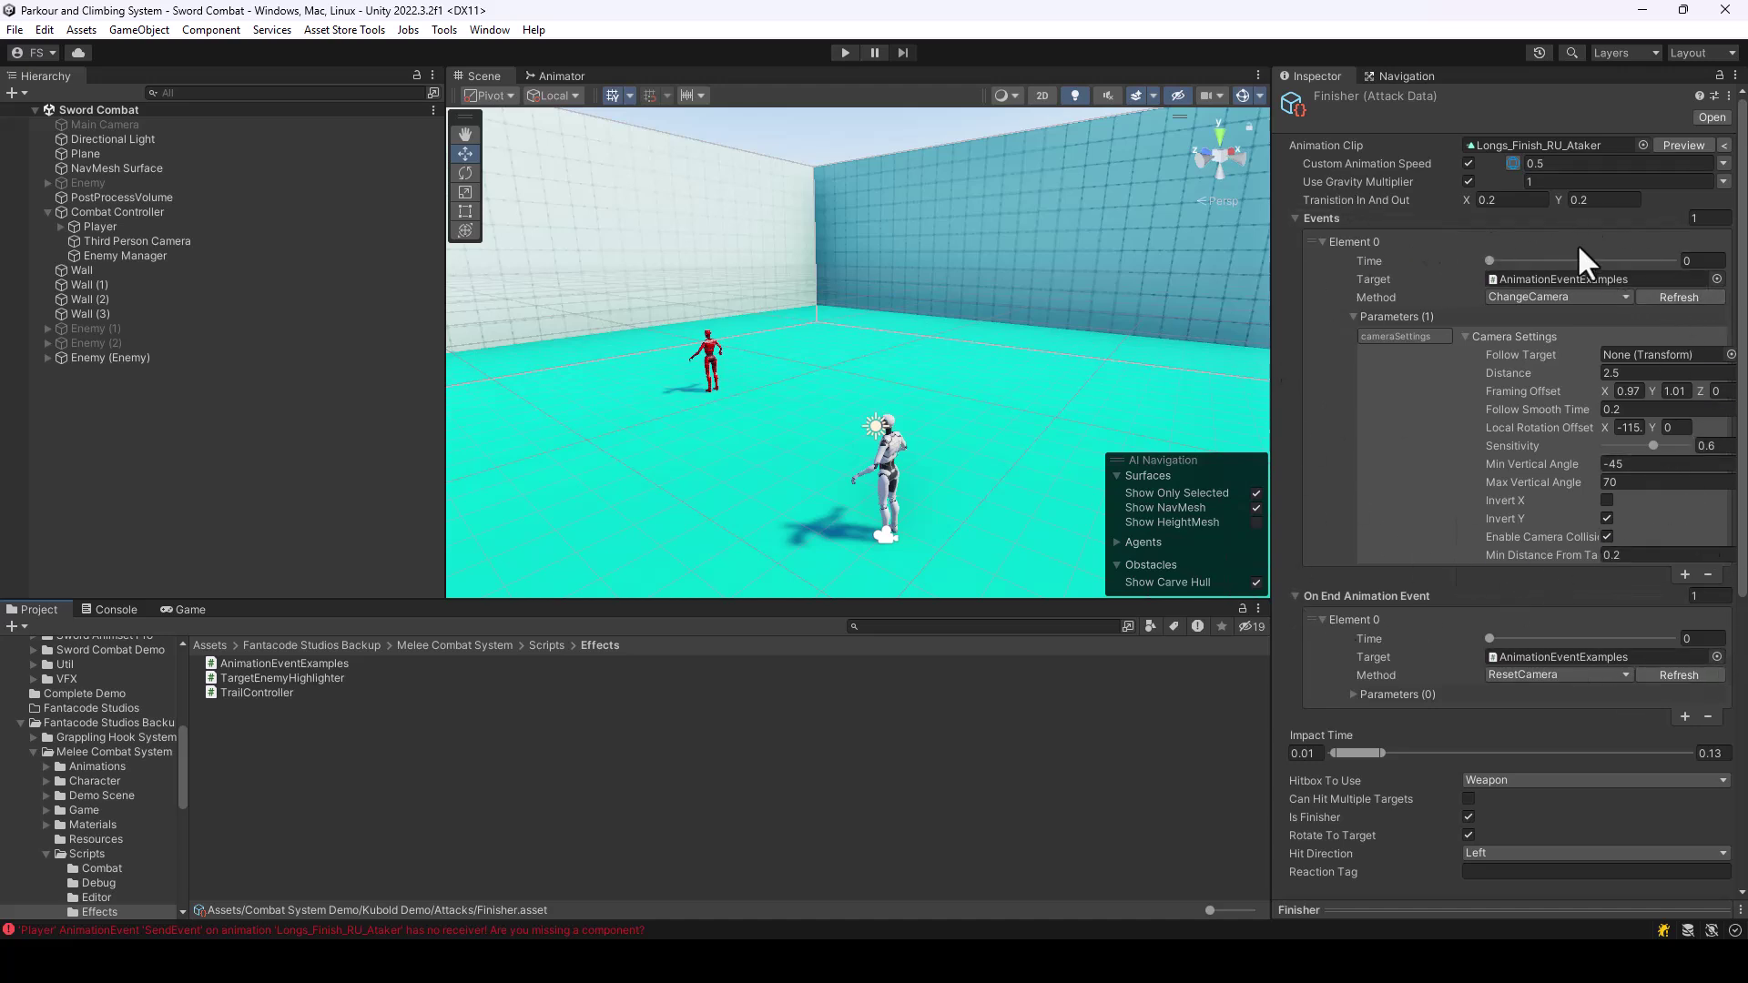
left_click_drag(1487, 258, 1567, 260)
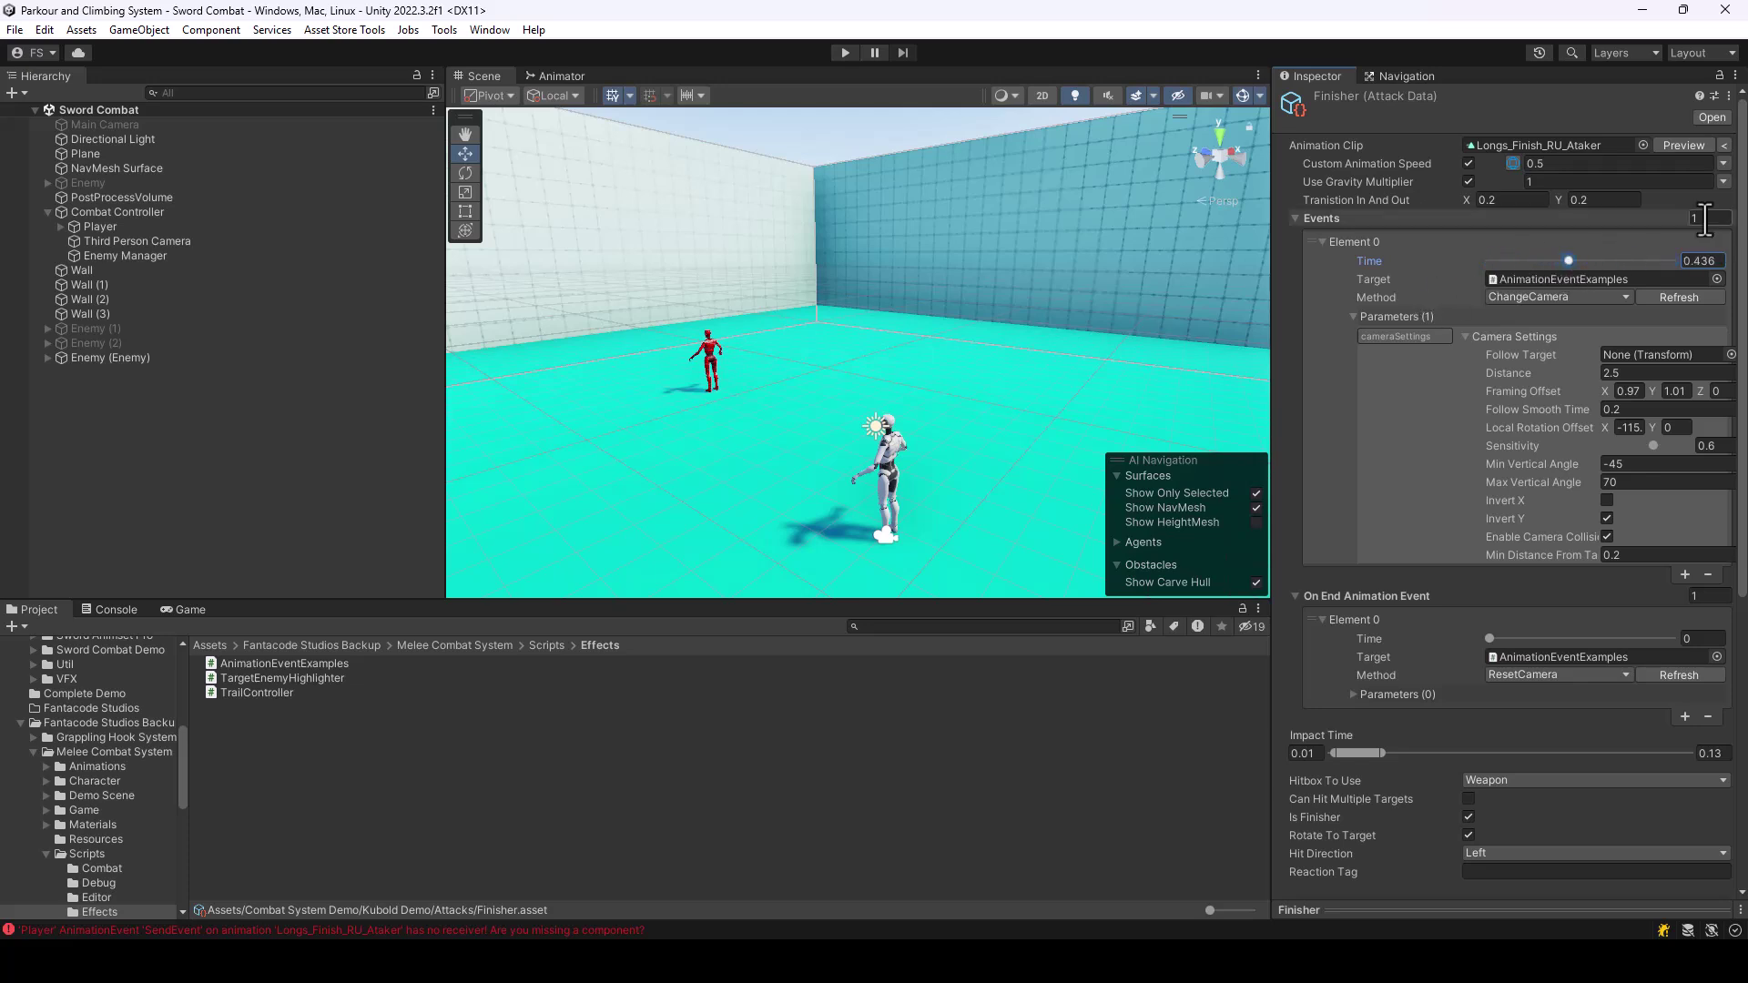
left_click(1695, 261)
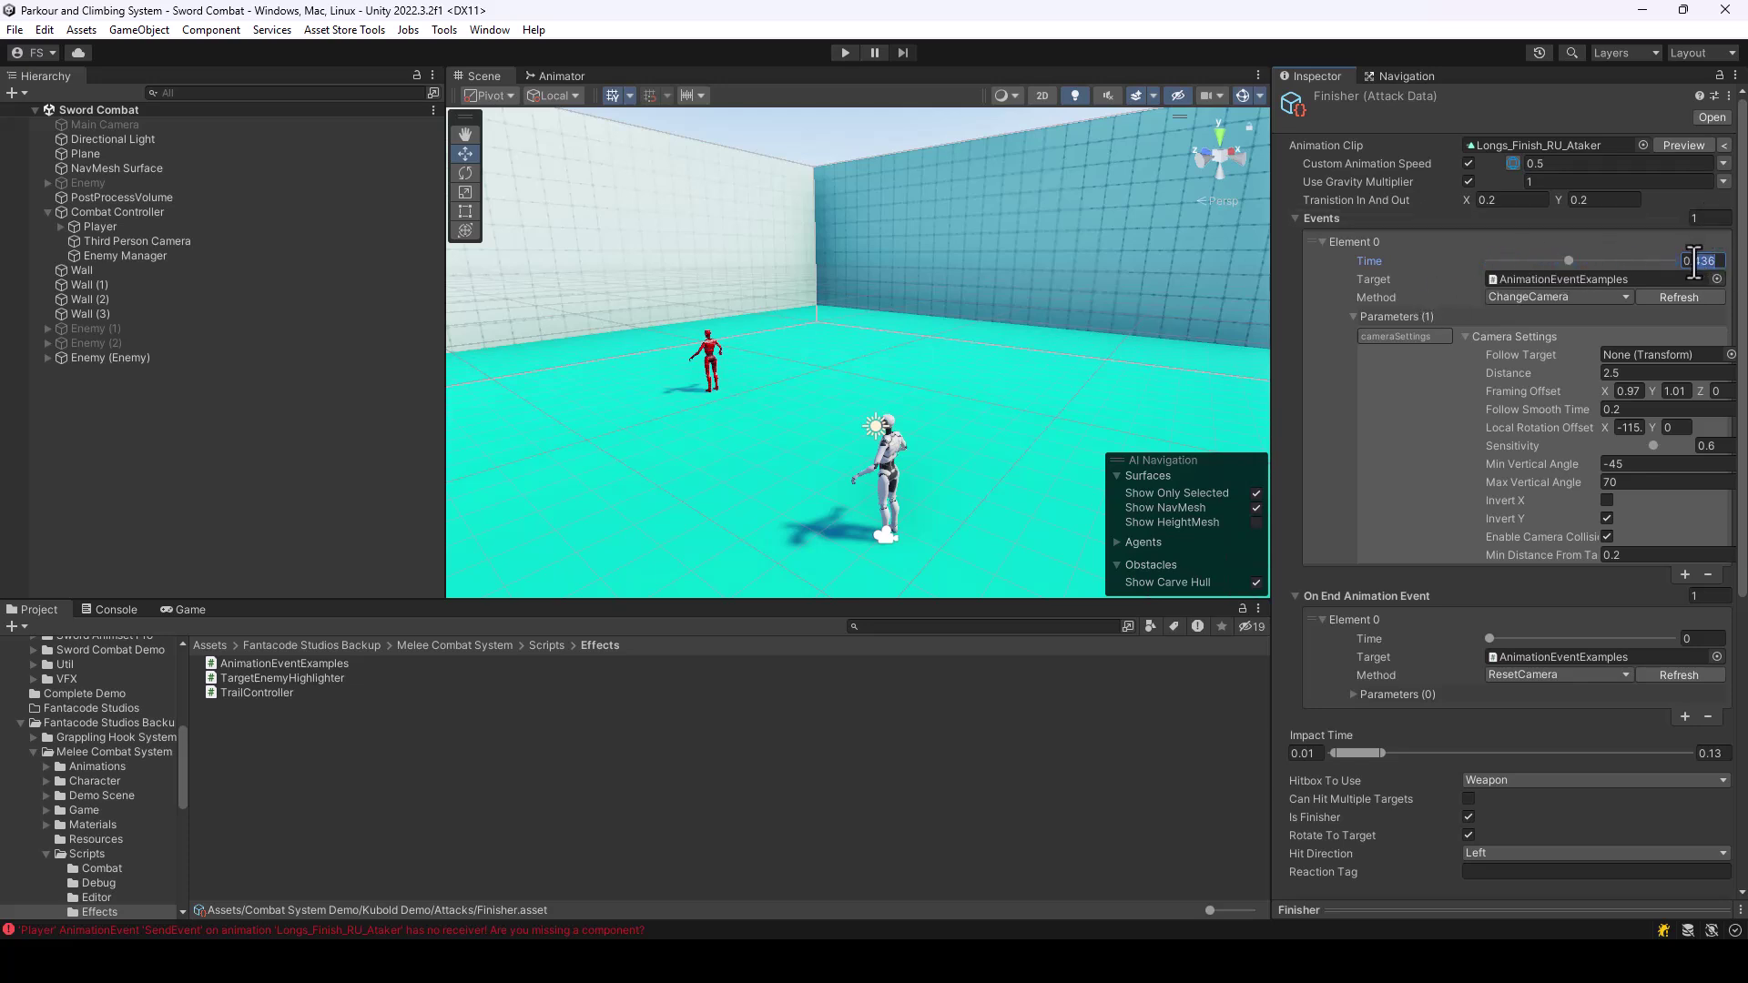
type("0.5")
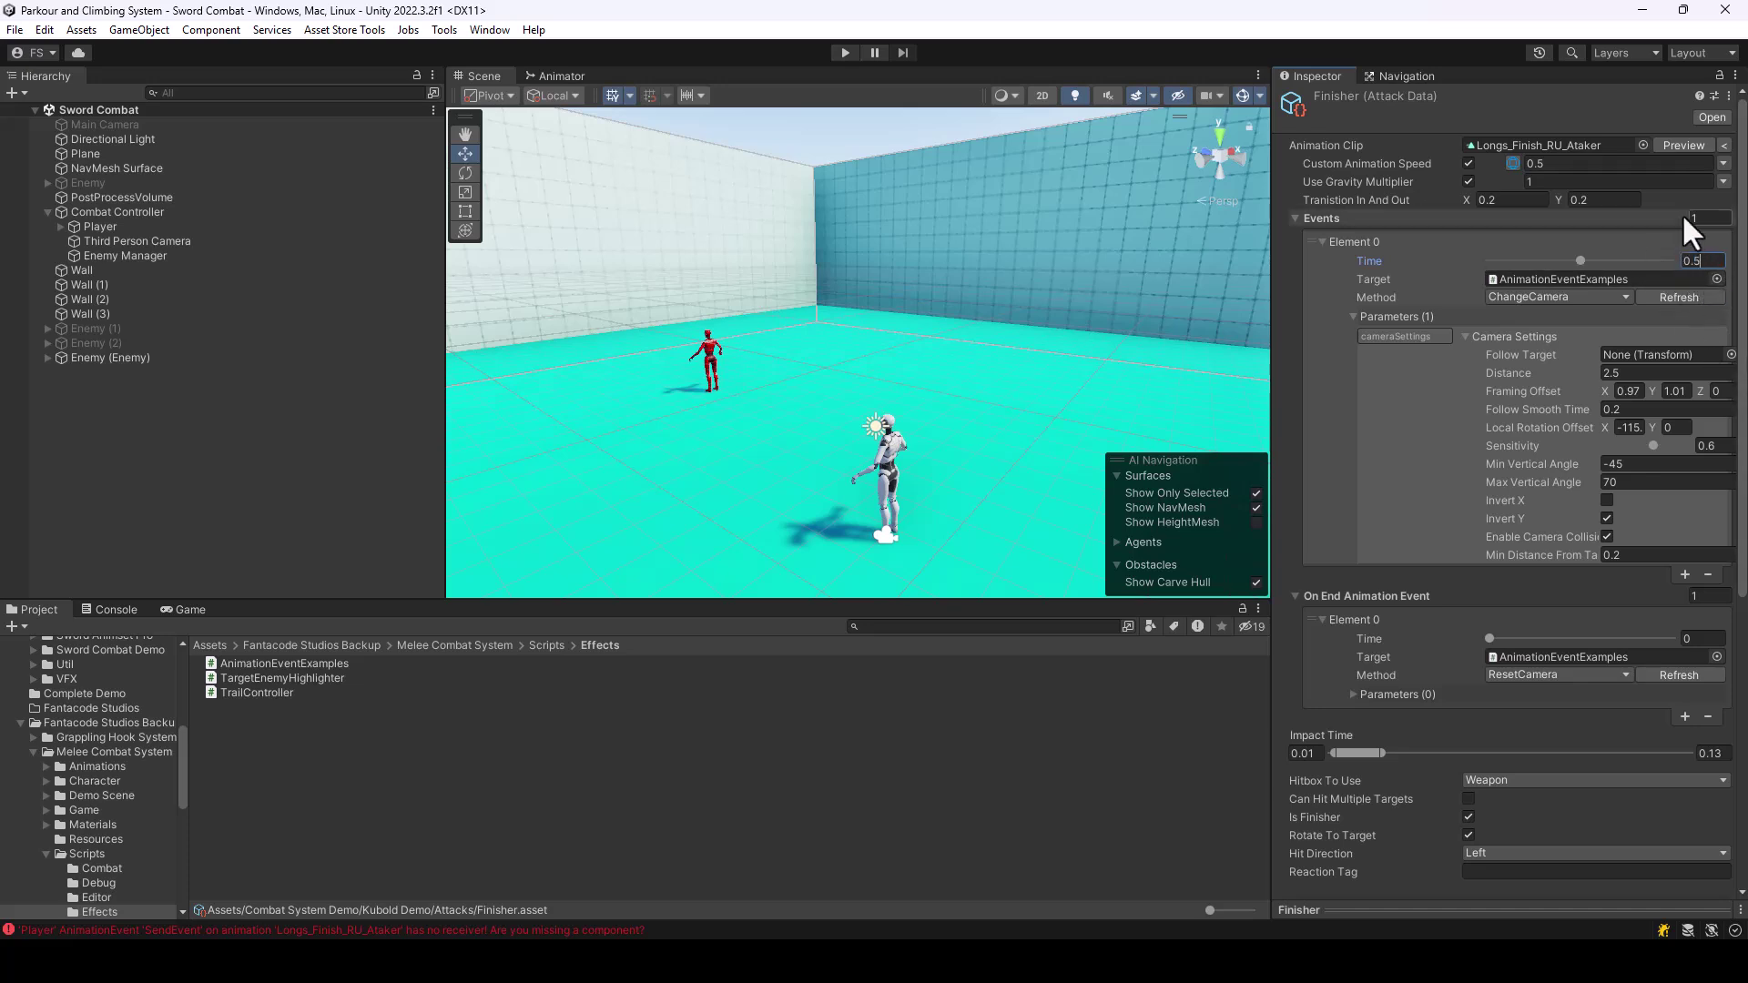
left_click_drag(1580, 260, 1389, 275)
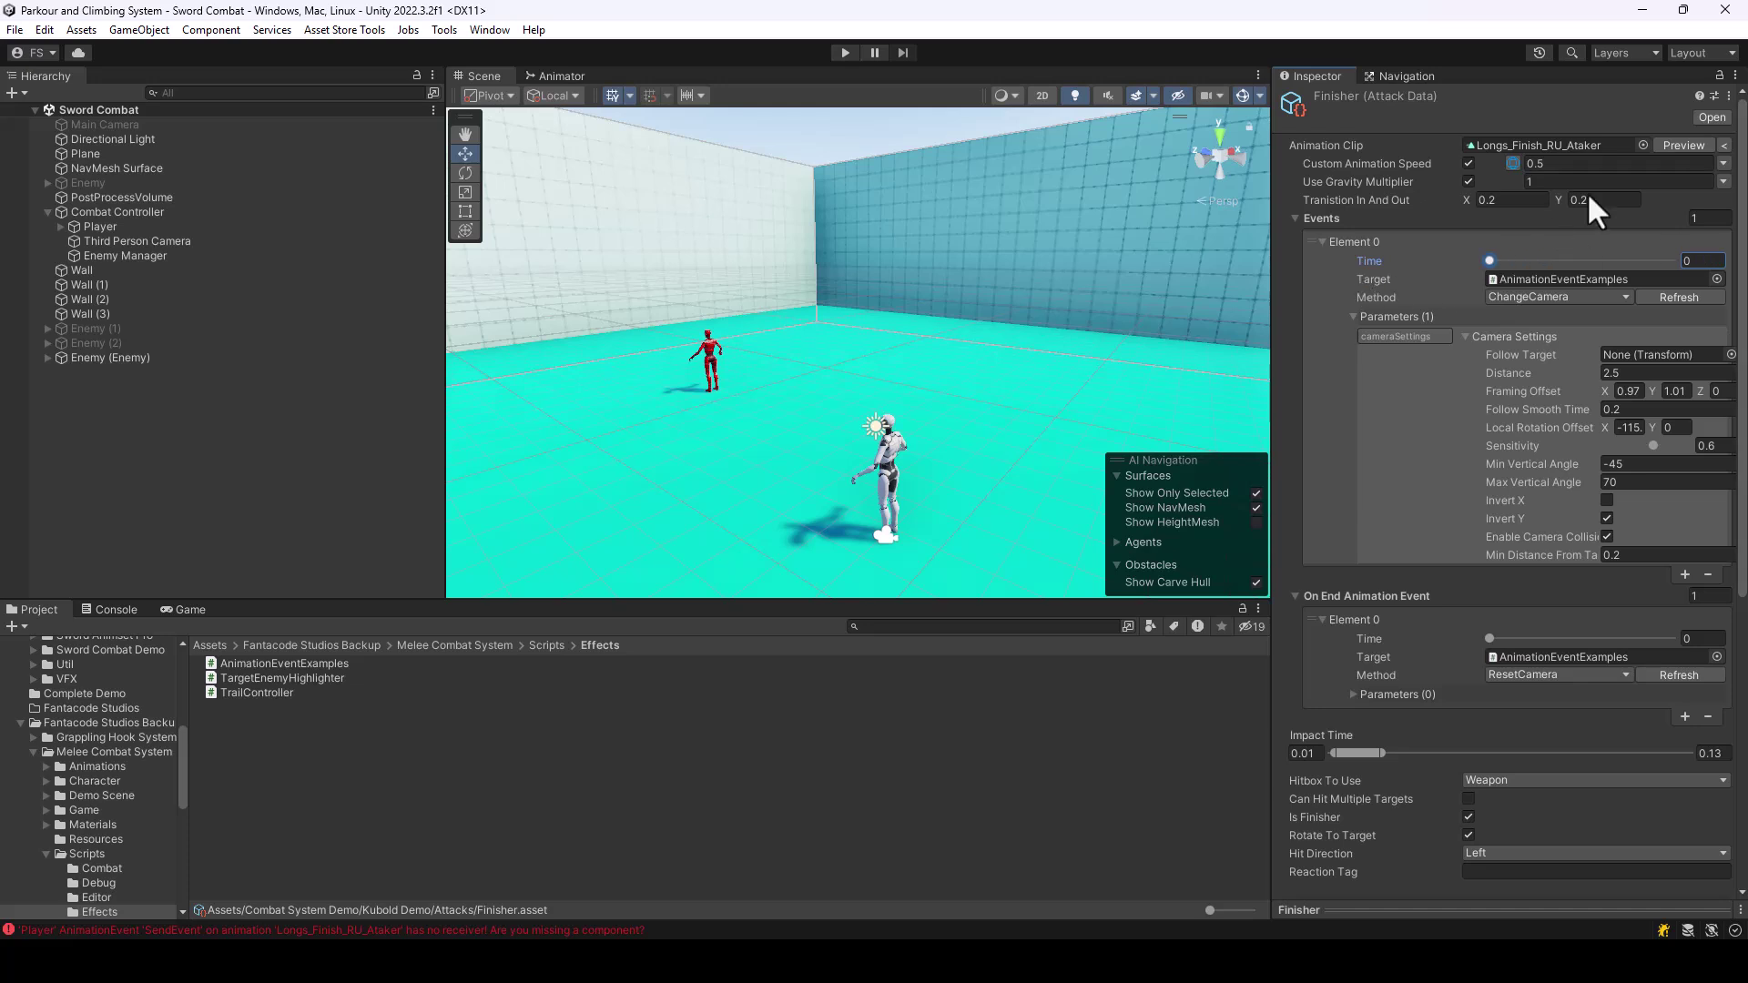